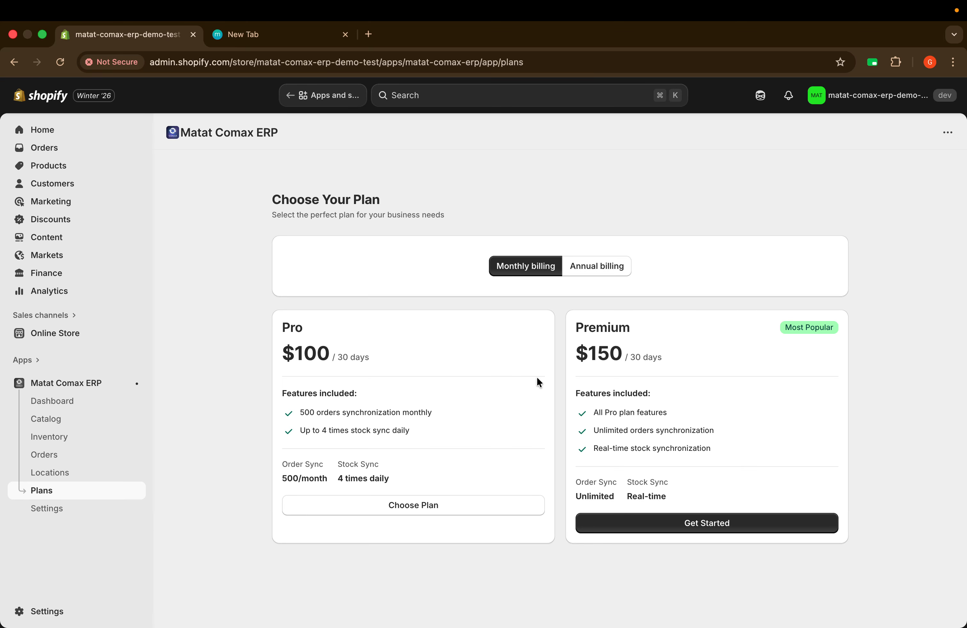
Step: Subscribe Matat Comax ERP to the Professional Plan billed monthly and approve the test charge
{"action": "left_click", "coordinate": [590, 274]}
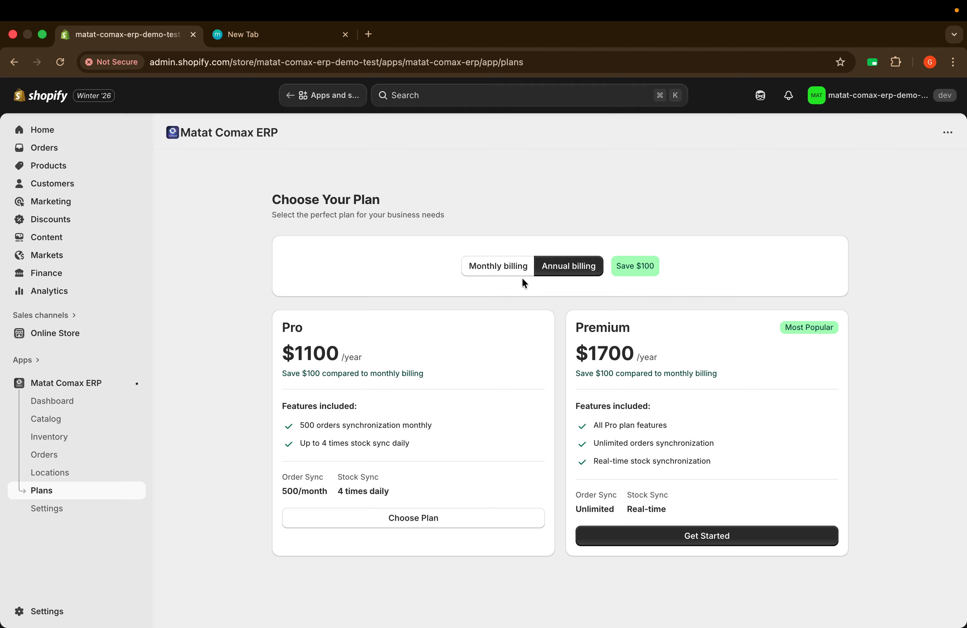
{"action": "left_click", "coordinate": [501, 268]}
{"action": "left_click", "coordinate": [570, 266]}
{"action": "left_click", "coordinate": [510, 270]}
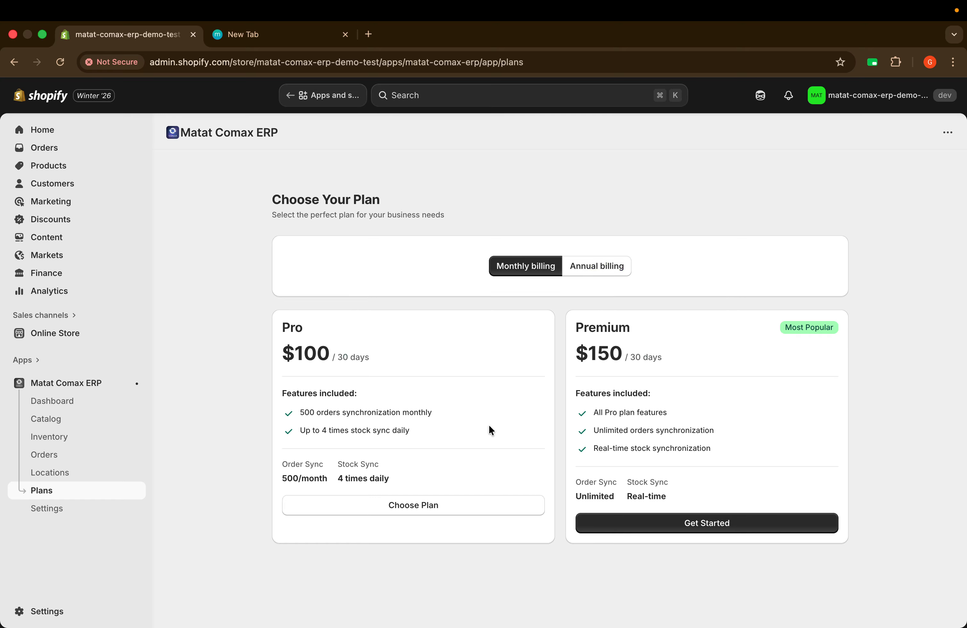
{"action": "left_click", "coordinate": [404, 515]}
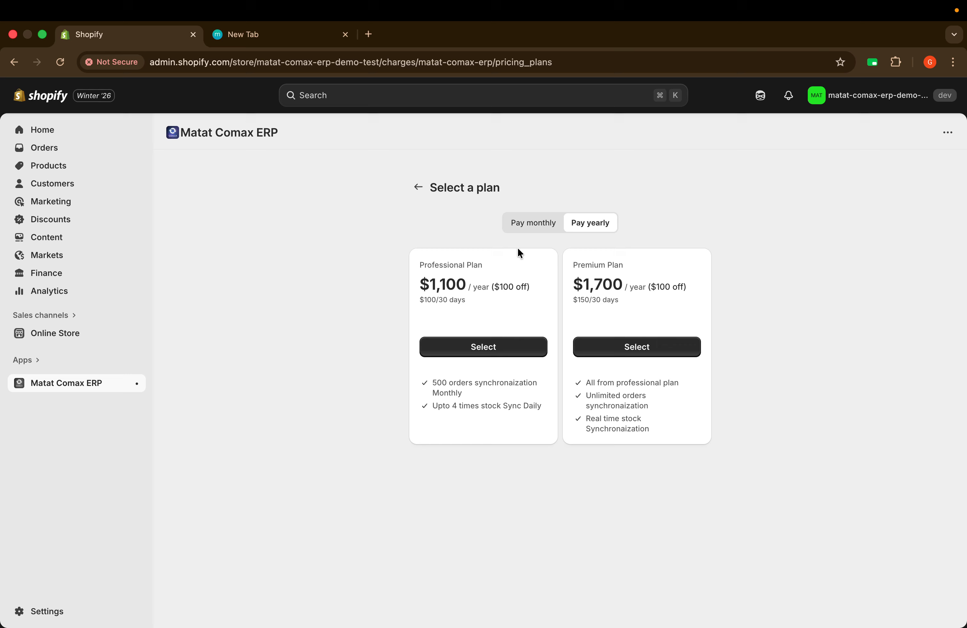
{"action": "left_click", "coordinate": [520, 221]}
{"action": "left_click", "coordinate": [483, 353]}
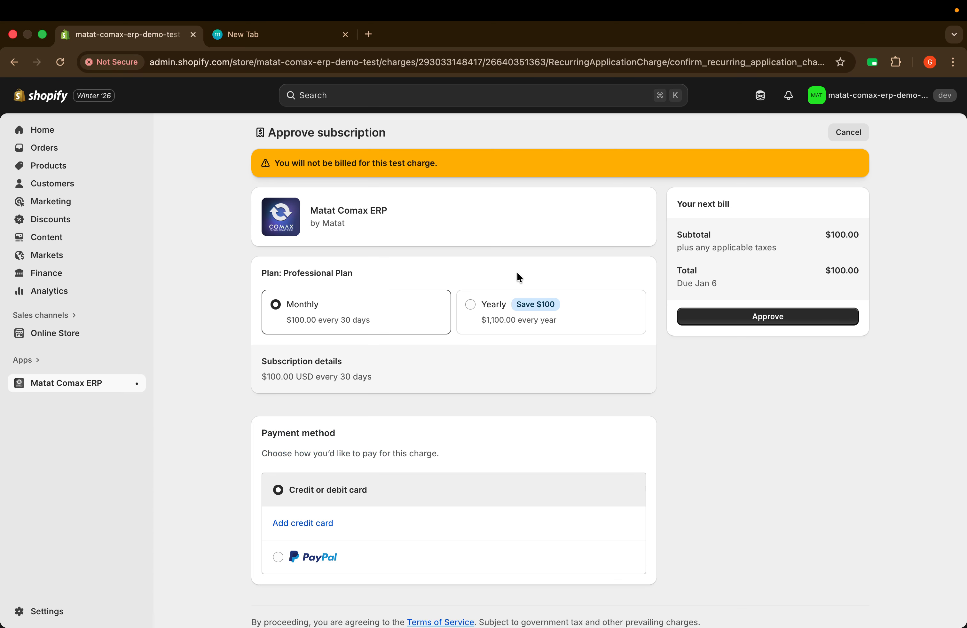
{"action": "left_click", "coordinate": [747, 323]}
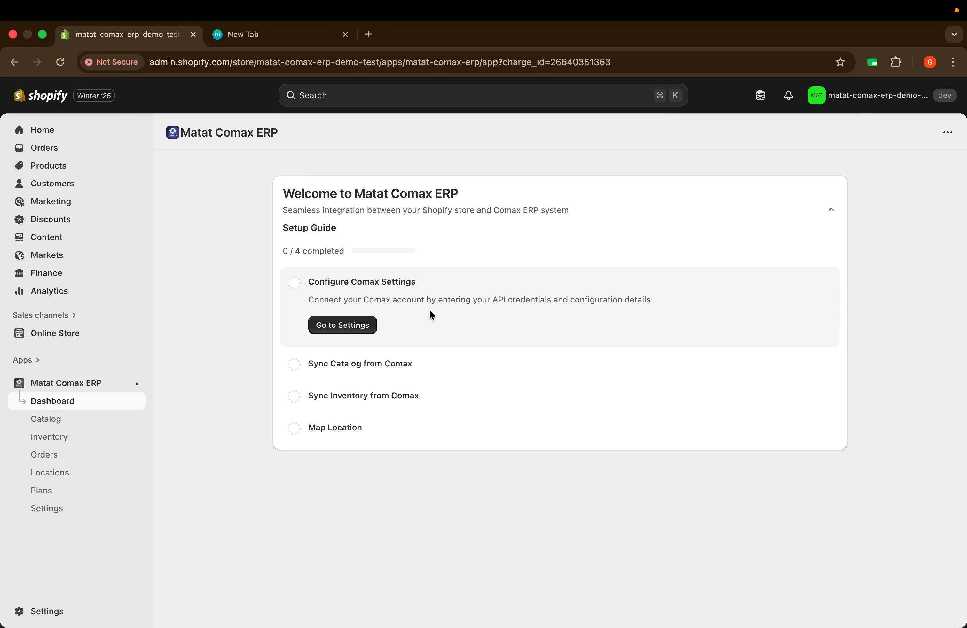
Step: Open Comax settings from the setup guide, then switch to the tab with the Comax credentials
{"action": "left_click", "coordinate": [340, 328]}
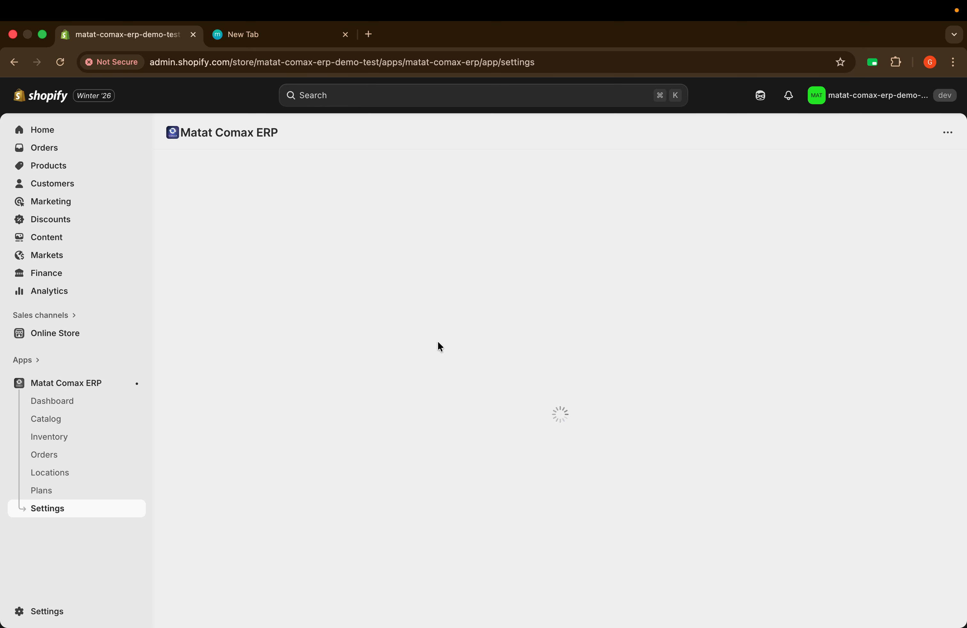
{"action": "scroll", "coordinate": [416, 273], "scroll_direction": "down", "scroll_amount": 2}
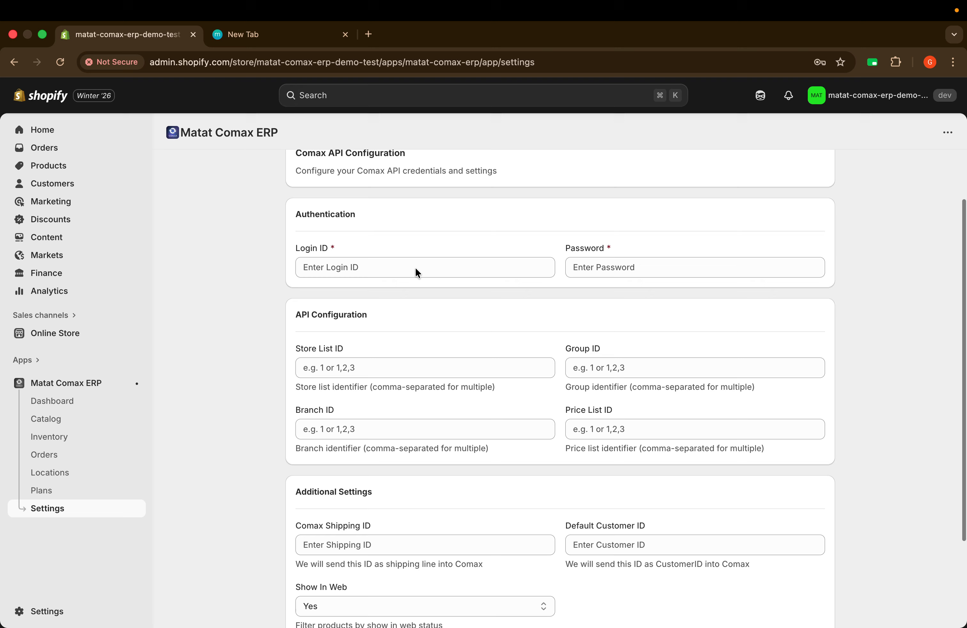
{"action": "scroll", "coordinate": [416, 273], "scroll_direction": "up", "scroll_amount": 2}
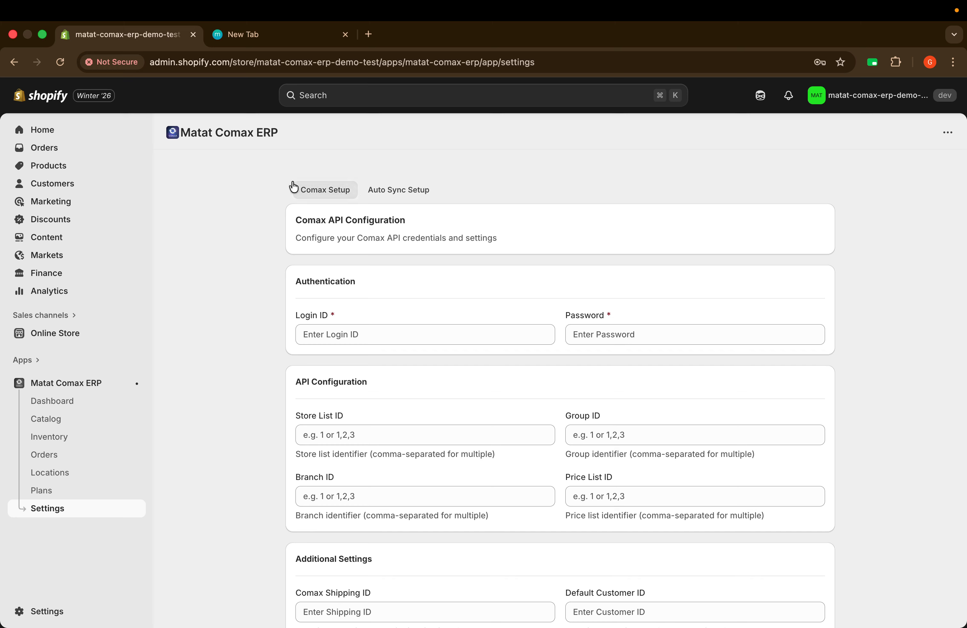
{"action": "left_click", "coordinate": [248, 36]}
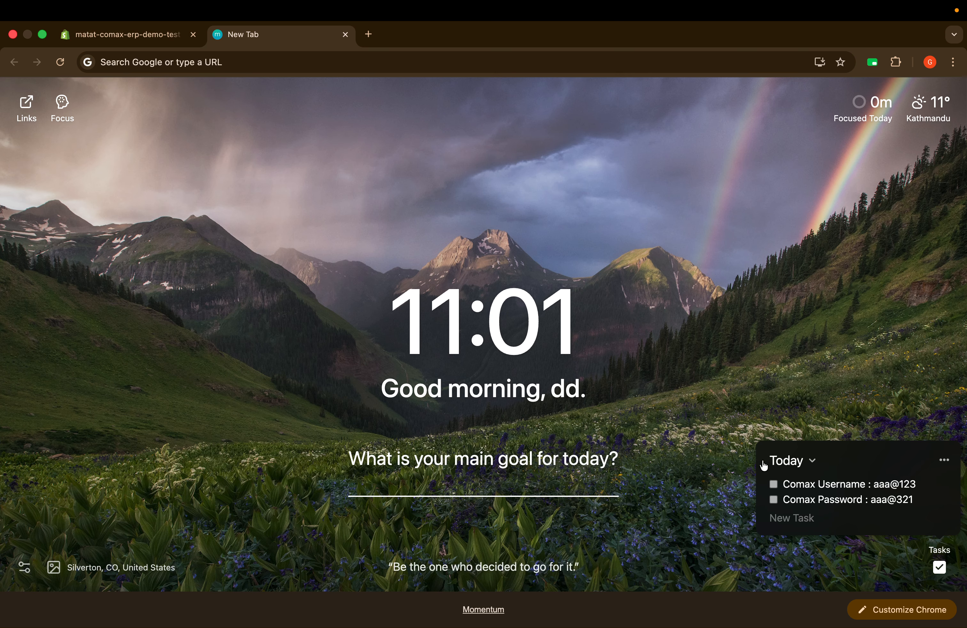
Step: Copy the Comax username from the task notes into the Login ID field
{"action": "left_click", "coordinate": [125, 41]}
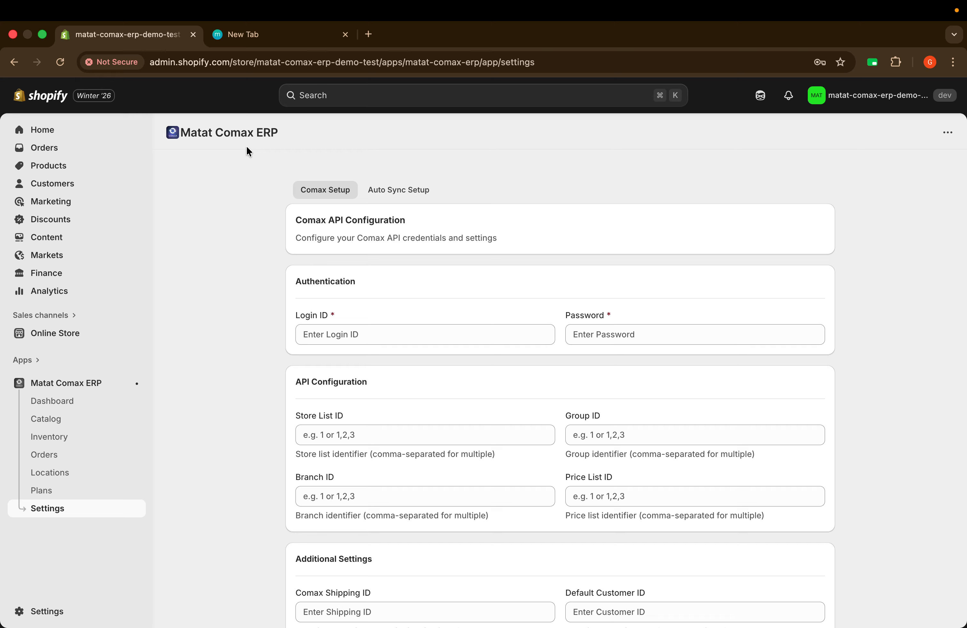
{"action": "left_click", "coordinate": [243, 42]}
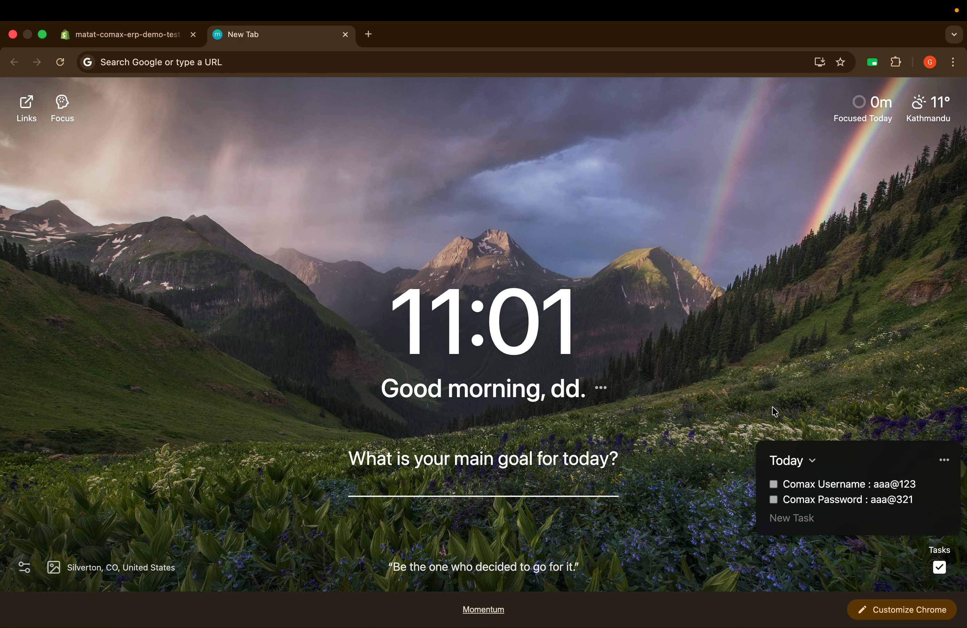
{"action": "left_click", "coordinate": [898, 491]}
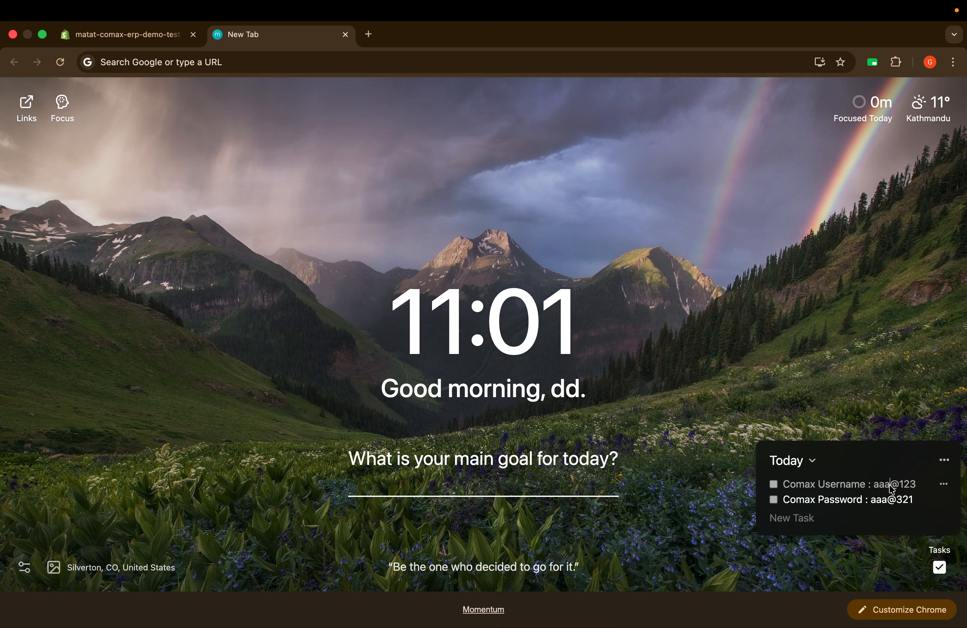
{"action": "left_click", "coordinate": [884, 489]}
{"action": "left_click_drag", "start_coordinate": [873, 487], "coordinate": [917, 492]}
{"action": "key", "text": "super+c"}
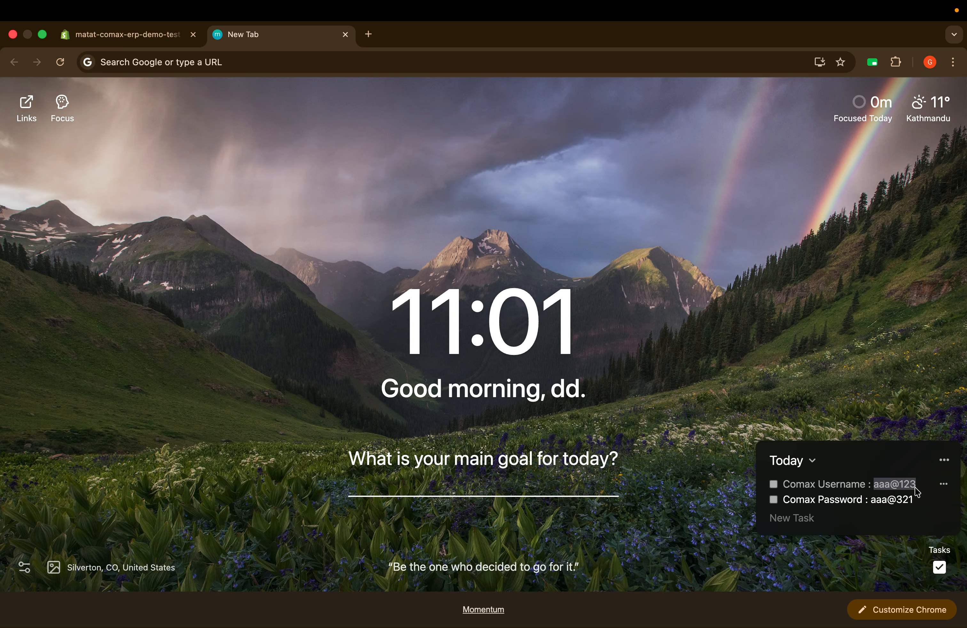
{"action": "left_click", "coordinate": [113, 35]}
{"action": "left_click", "coordinate": [327, 335]}
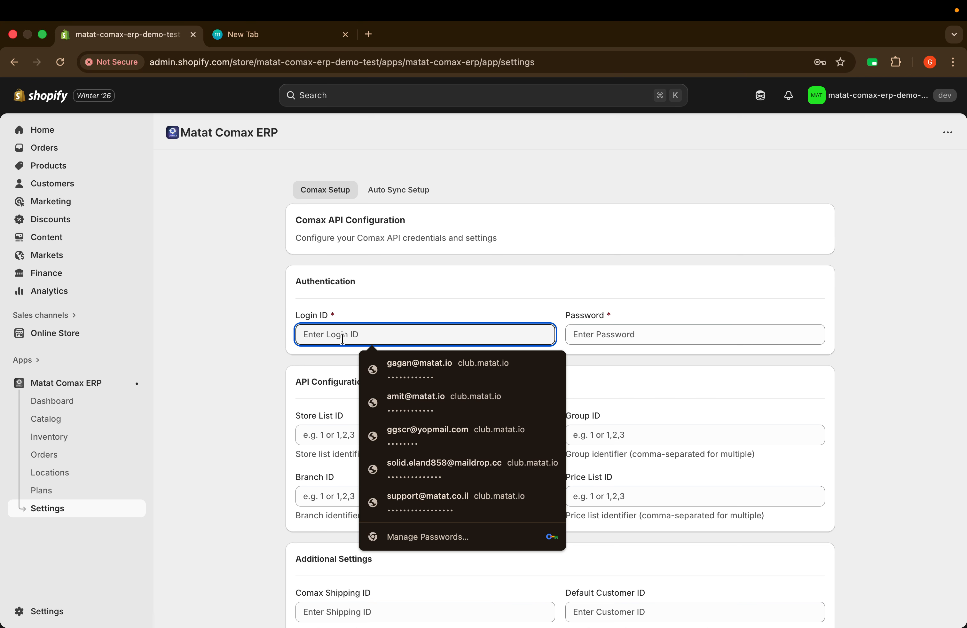
{"action": "key", "text": "super+v"}
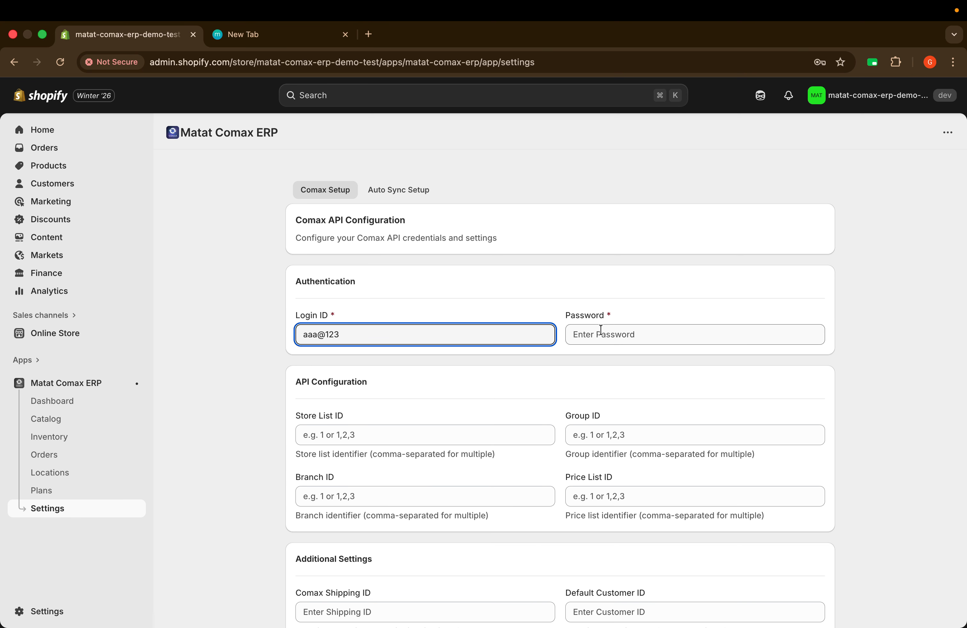
Step: Copy the Comax password from the task notes into the Password field
{"action": "left_click", "coordinate": [248, 40]}
{"action": "double_click", "coordinate": [879, 501]}
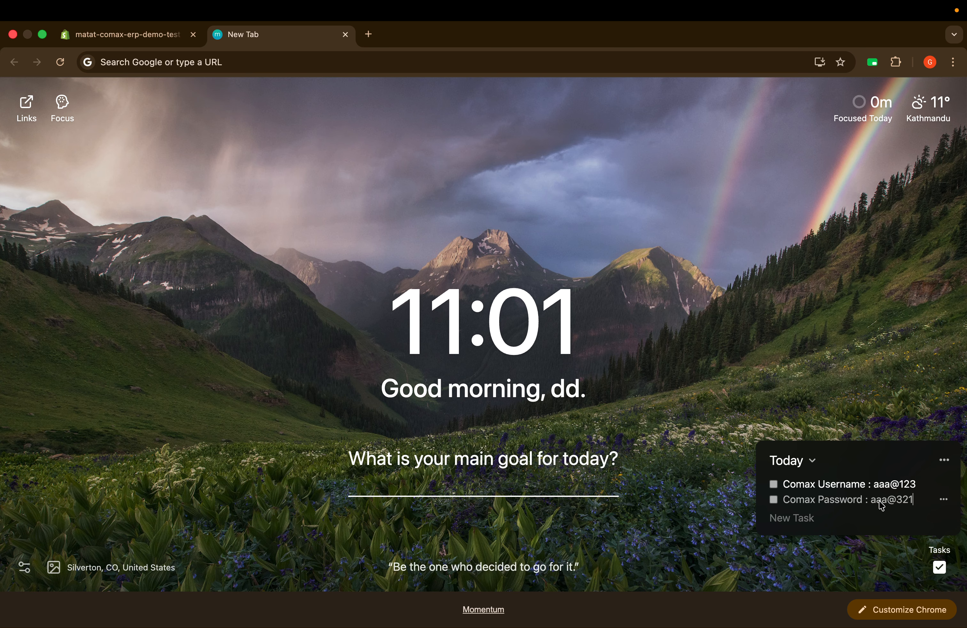
{"action": "left_click_drag", "start_coordinate": [874, 505], "coordinate": [915, 506]}
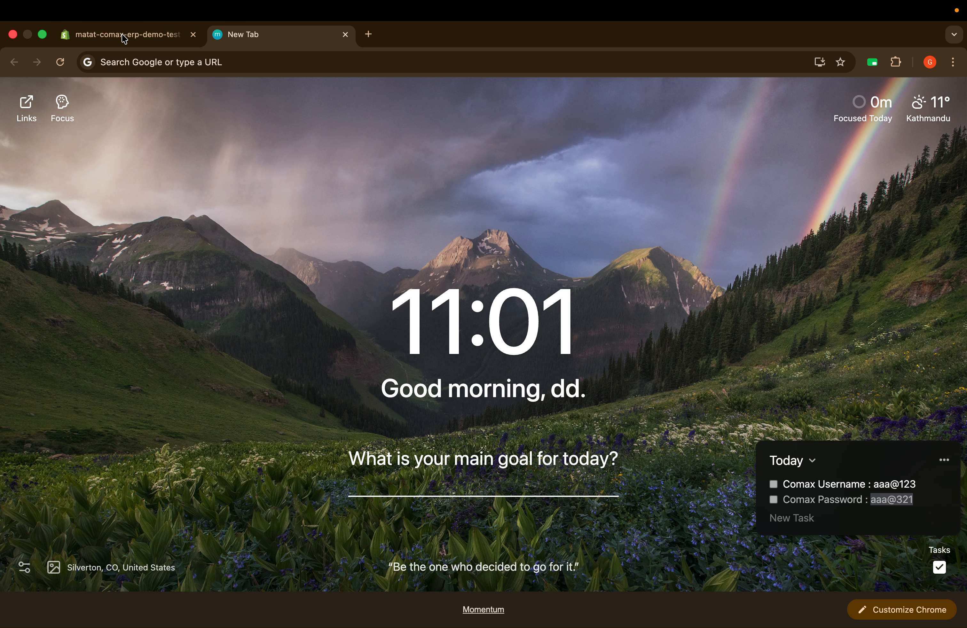
{"action": "left_click", "coordinate": [143, 39]}
{"action": "left_click", "coordinate": [611, 335]}
{"action": "key", "text": "super+v"}
{"action": "left_click", "coordinate": [524, 352]}
{"action": "scroll", "coordinate": [469, 372], "scroll_direction": "down", "scroll_amount": 4}
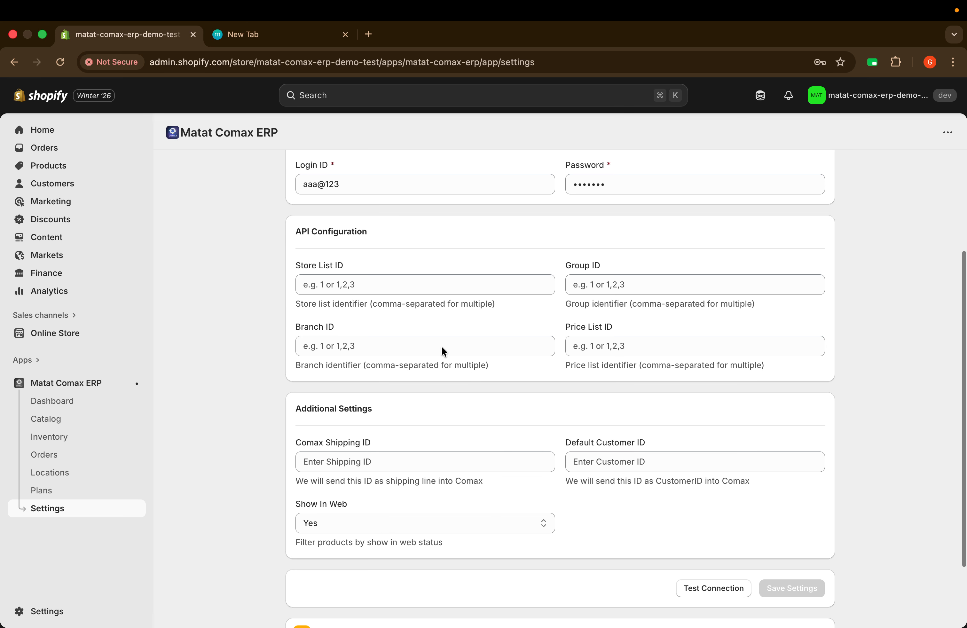
Step: Enter 1 in Store List ID, Group ID, Branch ID and Price List ID
{"action": "left_click", "coordinate": [356, 297]}
{"action": "type", "text": "1"}
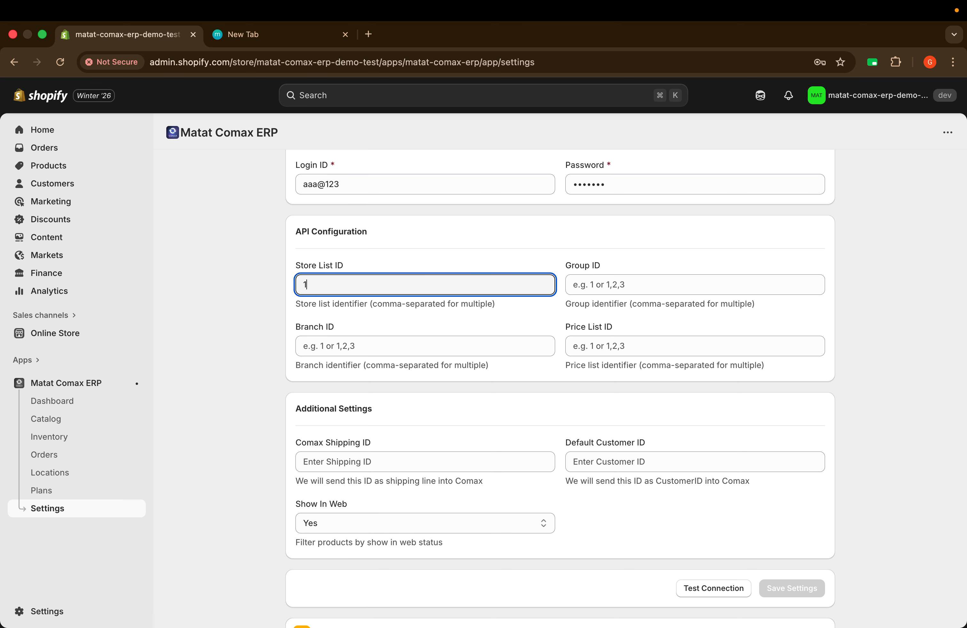
{"action": "left_click", "coordinate": [606, 283]}
{"action": "type", "text": "1"}
{"action": "left_click", "coordinate": [371, 351]}
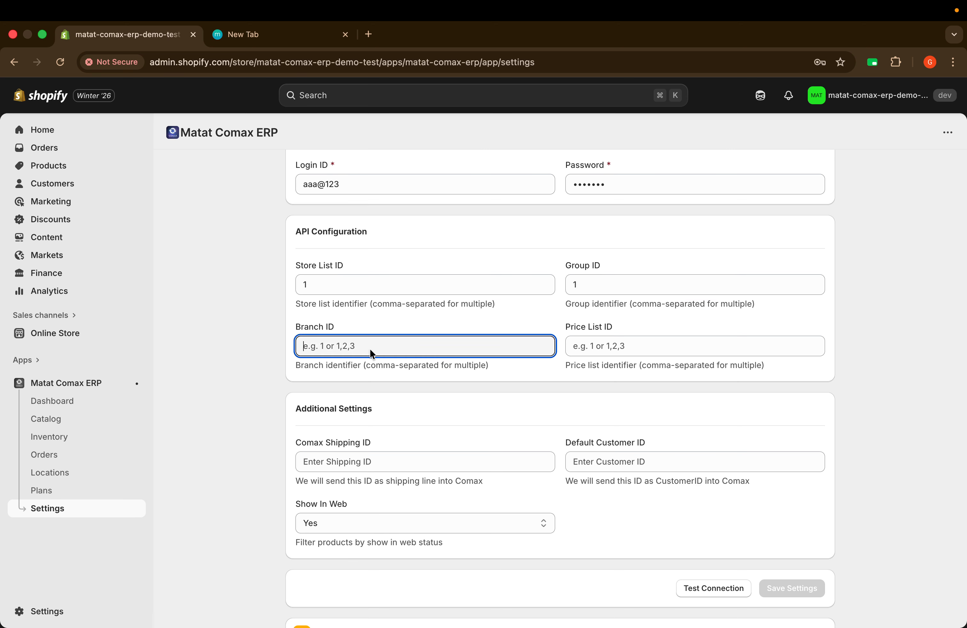
{"action": "type", "text": "1"}
{"action": "left_click", "coordinate": [597, 346]}
{"action": "type", "text": "1"}
Step: Set Default Customer ID to 8 and keep Show In Web set to Yes
{"action": "scroll", "coordinate": [453, 331], "scroll_direction": "down", "scroll_amount": 3}
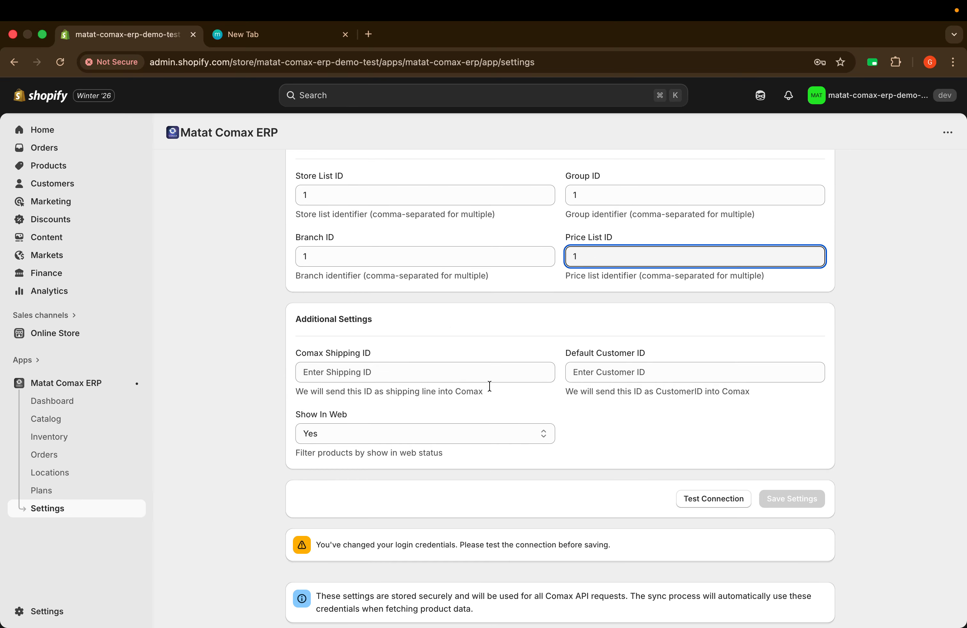
{"action": "scroll", "coordinate": [466, 383], "scroll_direction": "down", "scroll_amount": 1}
{"action": "left_click", "coordinate": [612, 378]}
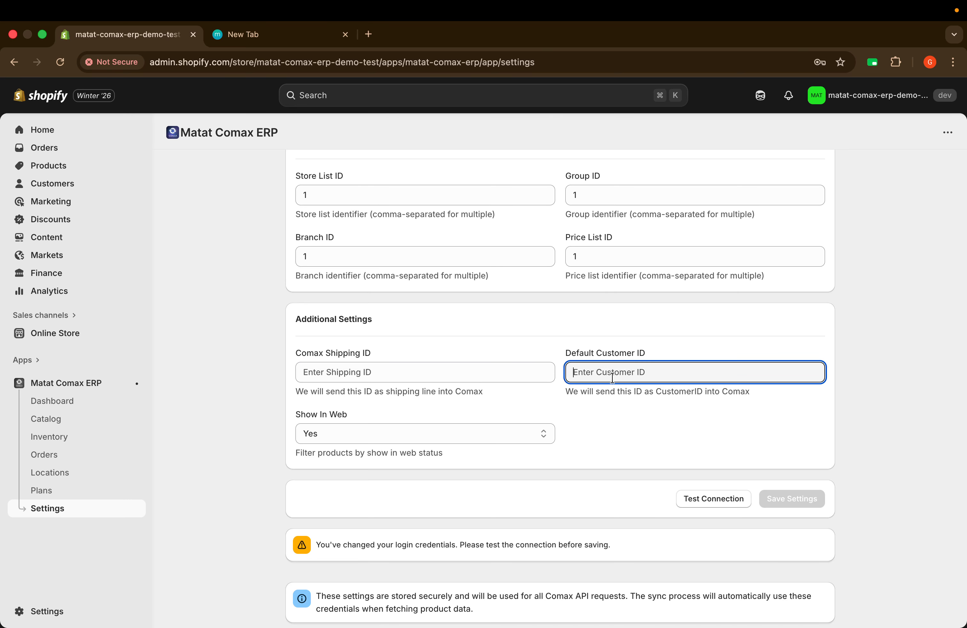
{"action": "type", "text": "8"}
{"action": "left_click", "coordinate": [353, 432]}
{"action": "left_click", "coordinate": [320, 447]}
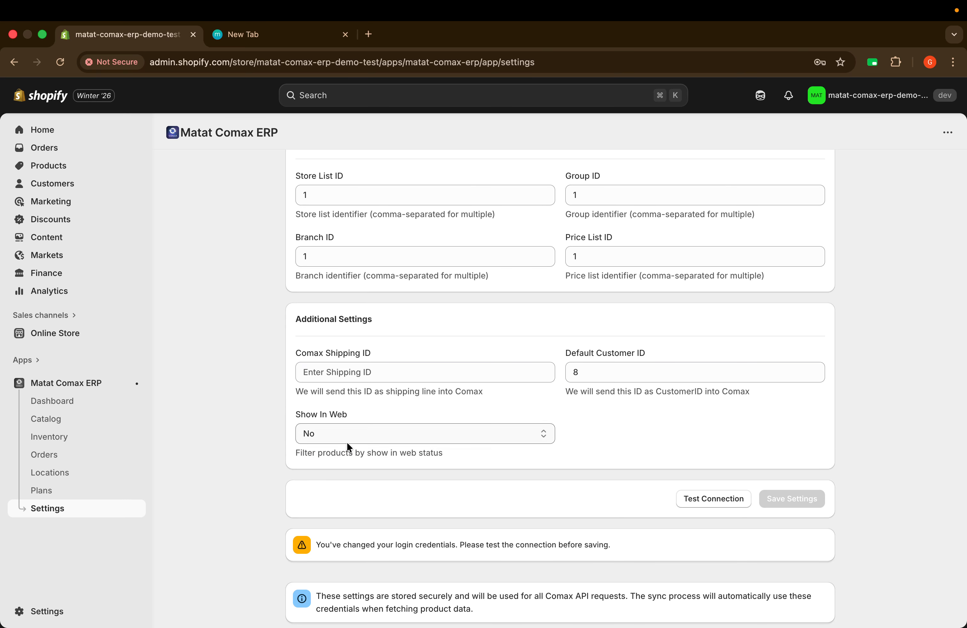
{"action": "left_click", "coordinate": [347, 443]}
{"action": "left_click", "coordinate": [391, 416]}
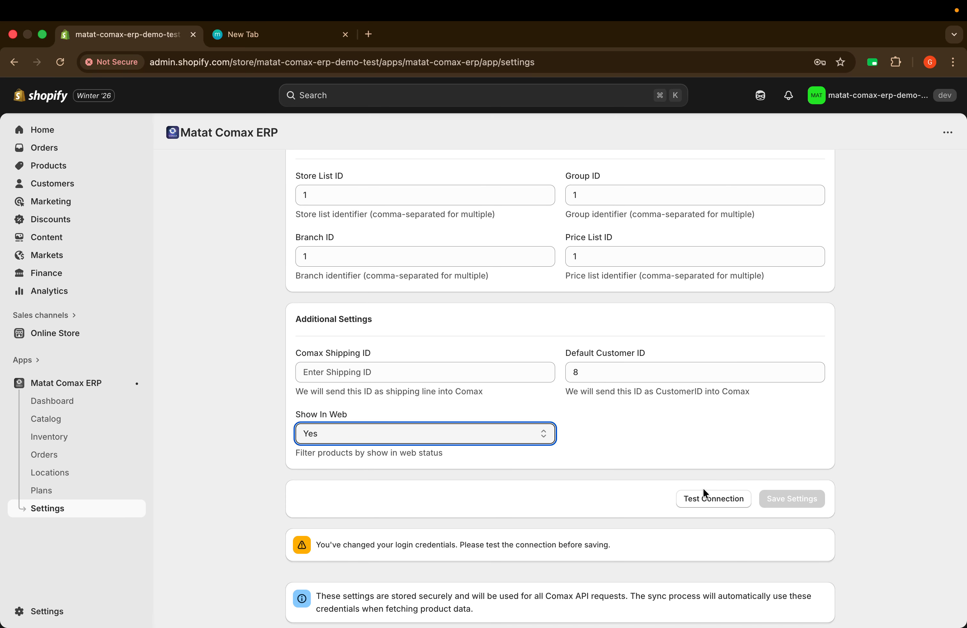
Step: Test the Comax connection, getting status code 200
{"action": "left_click", "coordinate": [698, 499]}
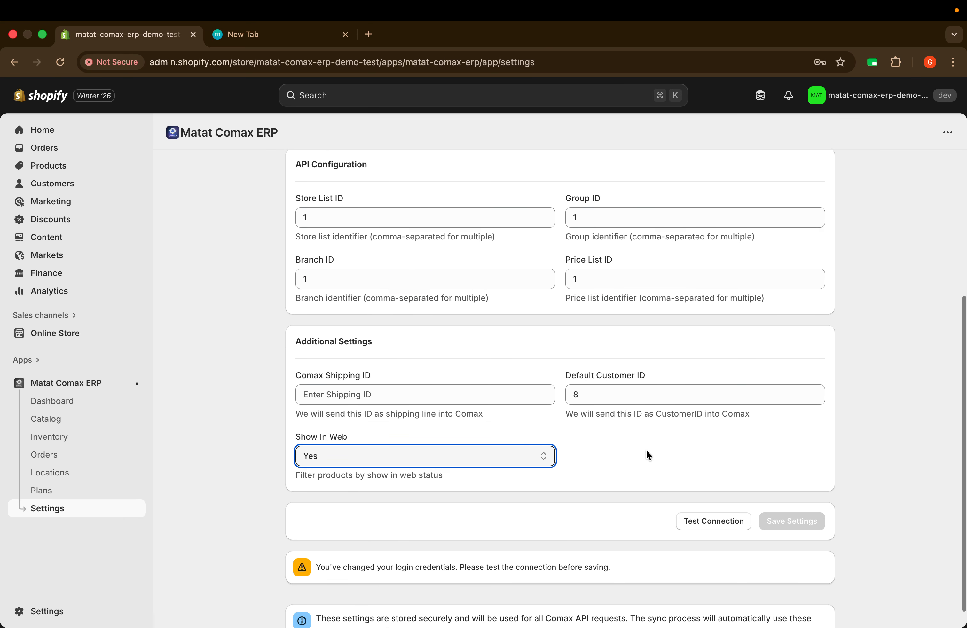
{"action": "left_click", "coordinate": [713, 499]}
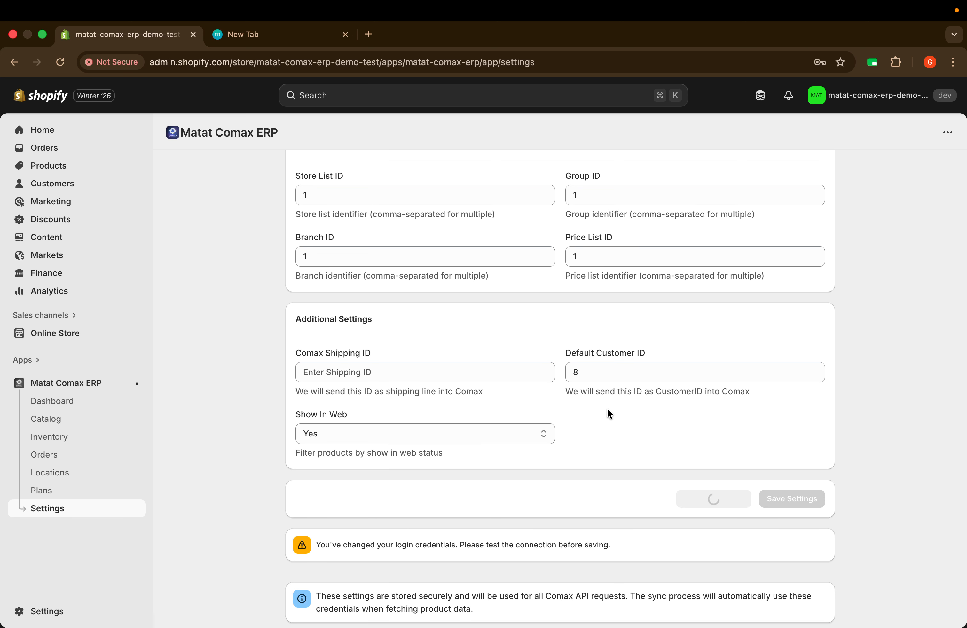
{"action": "scroll", "coordinate": [608, 412], "scroll_direction": "down", "scroll_amount": 5}
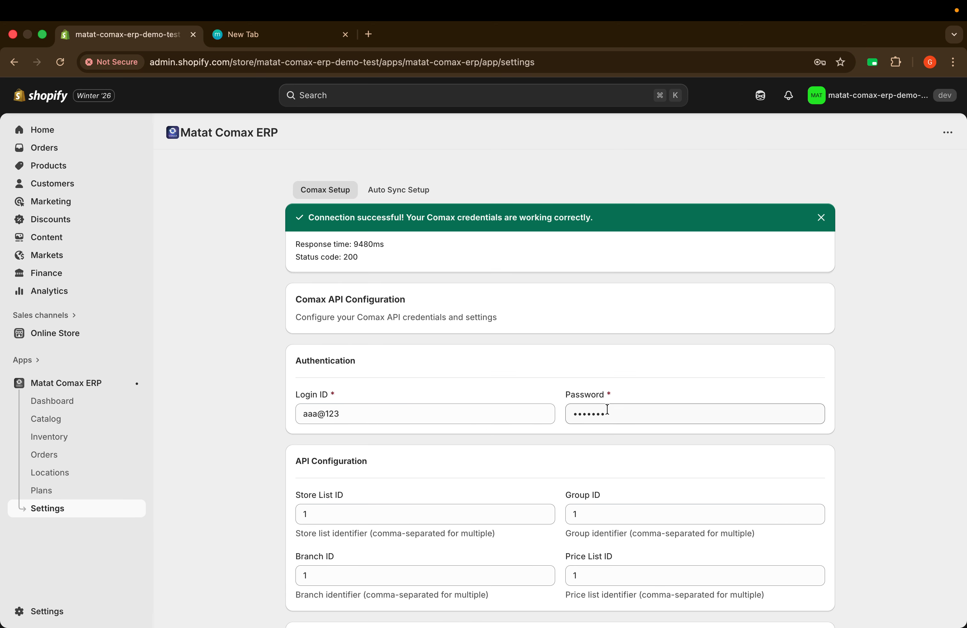
{"action": "scroll", "coordinate": [653, 414], "scroll_direction": "down", "scroll_amount": 6}
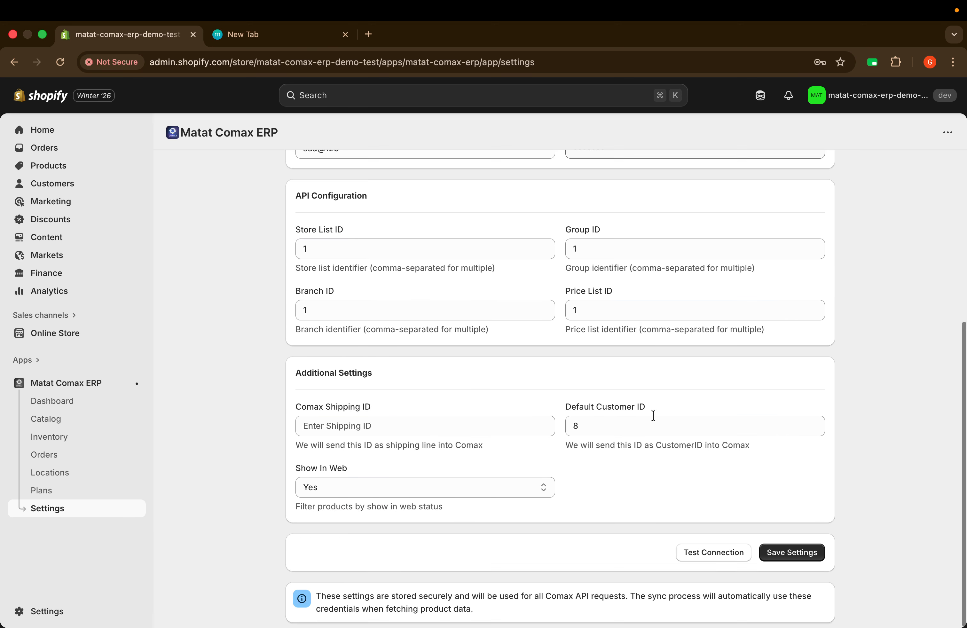
Step: Save the Comax settings and dismiss Chrome's offer to save the password
{"action": "left_click", "coordinate": [782, 551]}
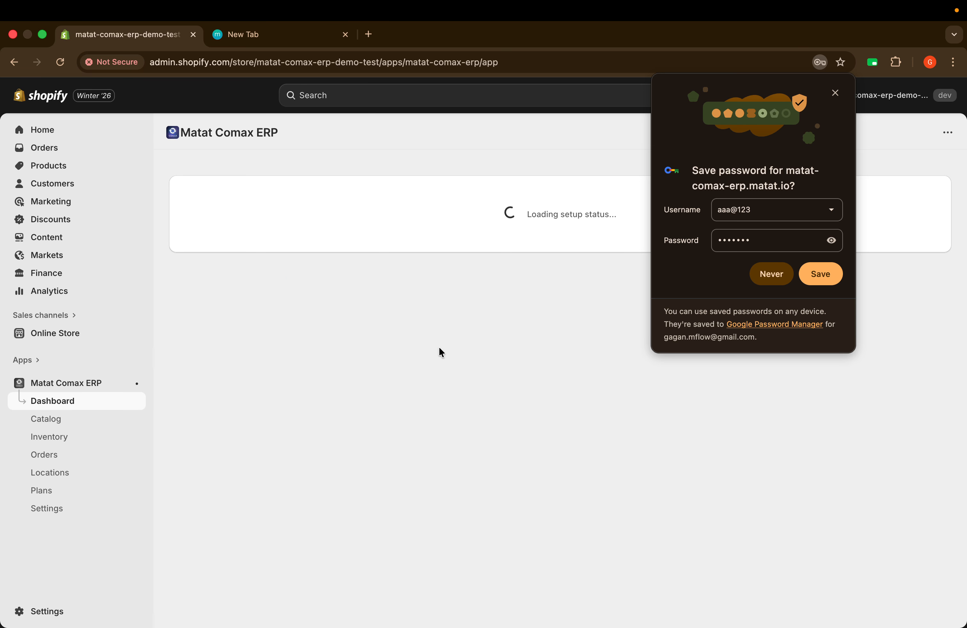
{"action": "left_click", "coordinate": [835, 93]}
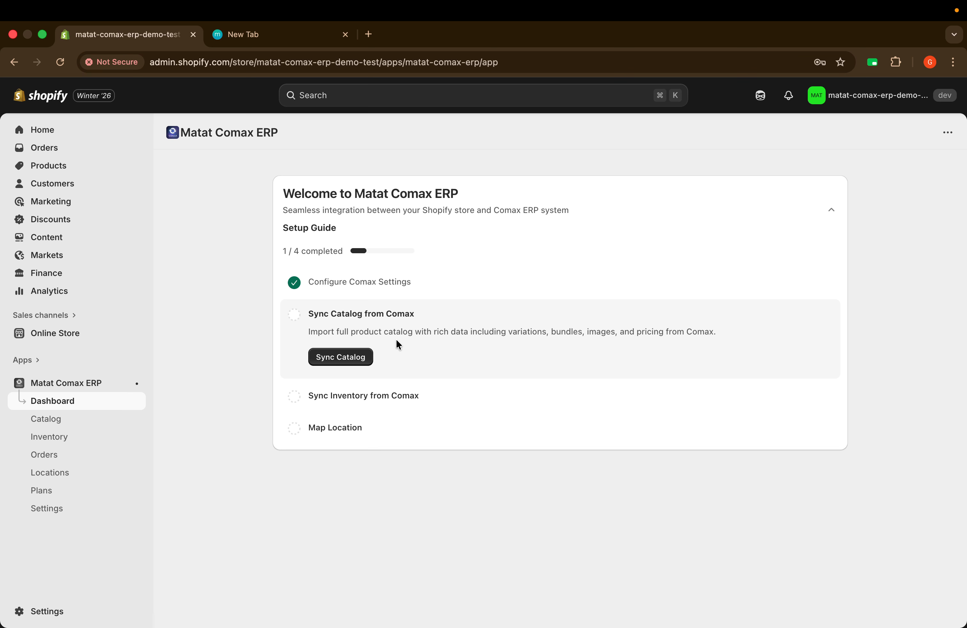
Step: Run Sync Catalog Now with auto sync left off, importing 650 products from Comax
{"action": "left_click", "coordinate": [340, 359]}
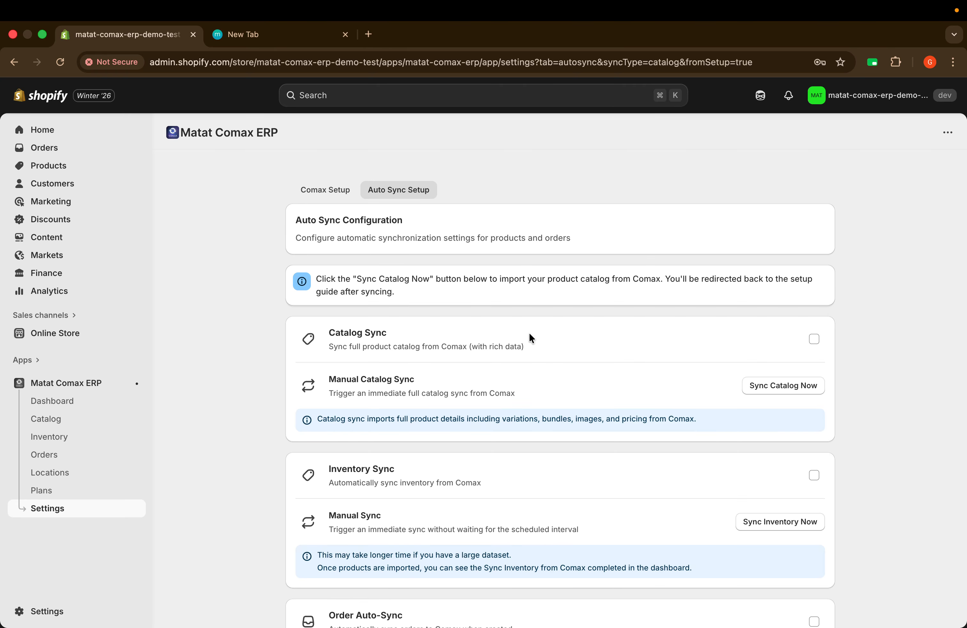
{"action": "scroll", "coordinate": [529, 333], "scroll_direction": "down", "scroll_amount": 3}
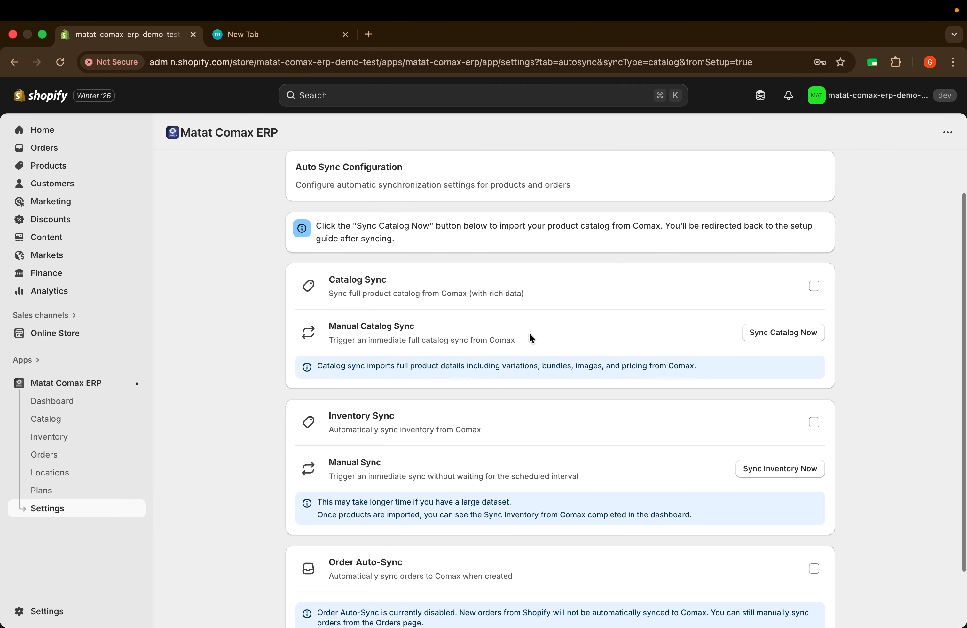
{"action": "scroll", "coordinate": [530, 334], "scroll_direction": "up", "scroll_amount": 3}
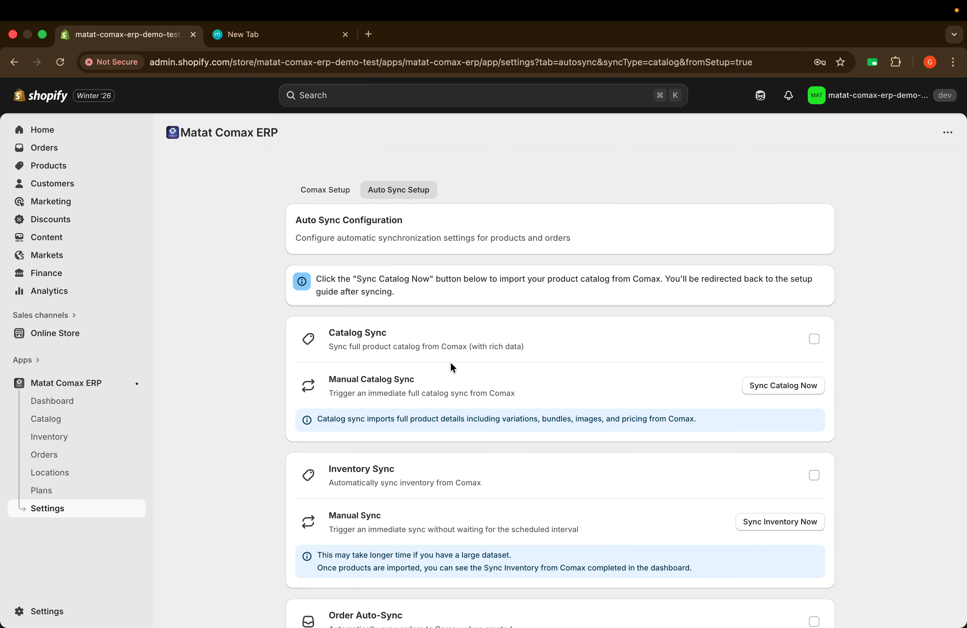
{"action": "triple_click", "coordinate": [333, 336]}
{"action": "left_click", "coordinate": [469, 345]}
{"action": "left_click", "coordinate": [815, 339]}
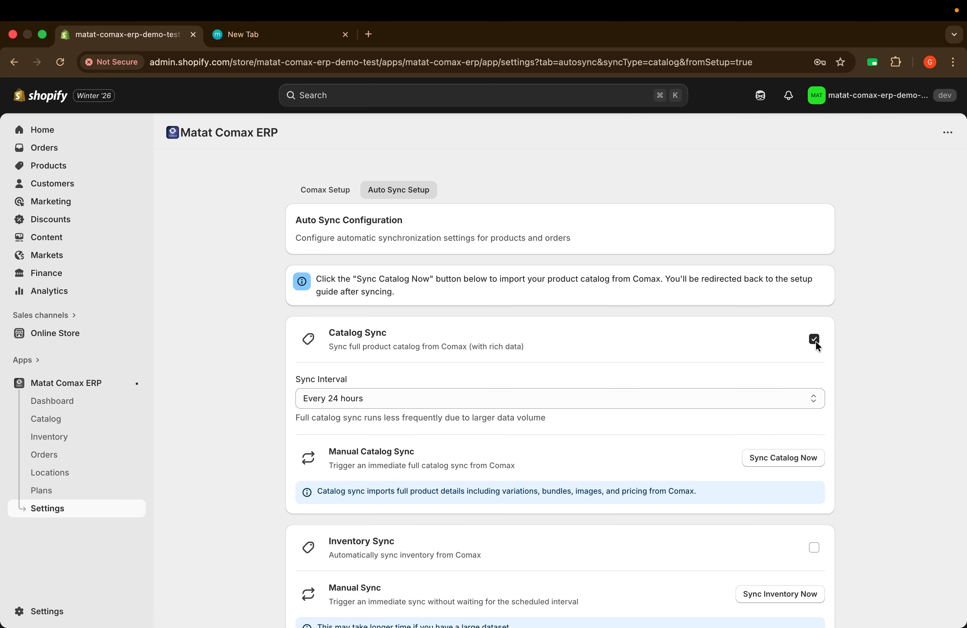
{"action": "left_click", "coordinate": [815, 340]}
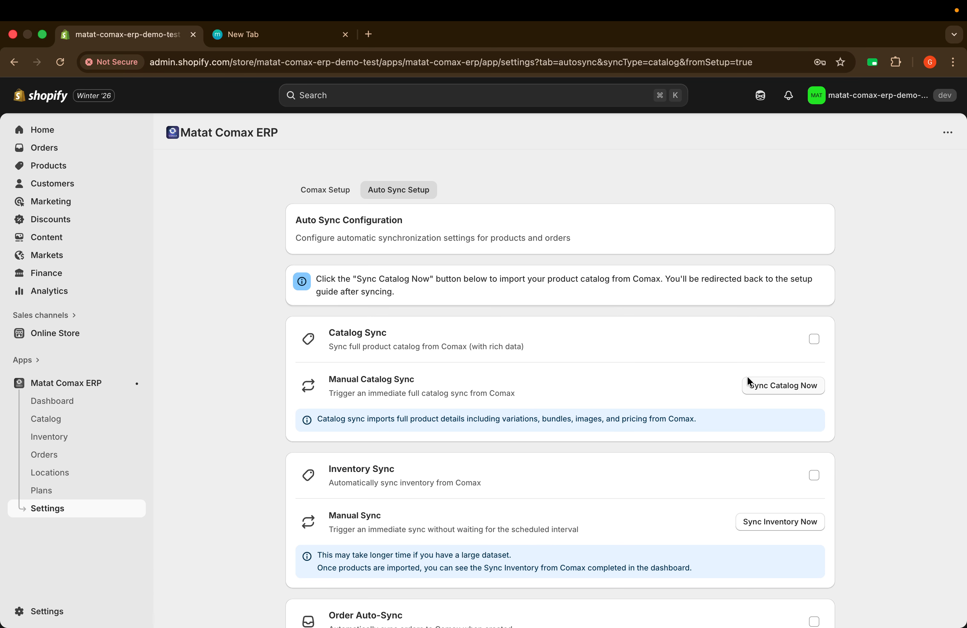
{"action": "left_click", "coordinate": [772, 386]}
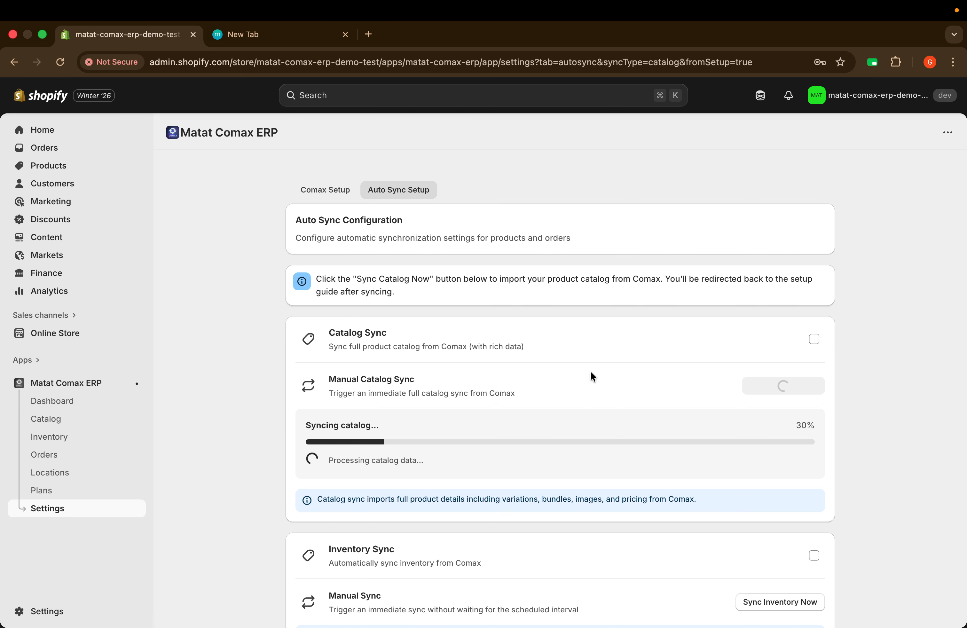
{"action": "scroll", "coordinate": [591, 372], "scroll_direction": "down", "scroll_amount": 1}
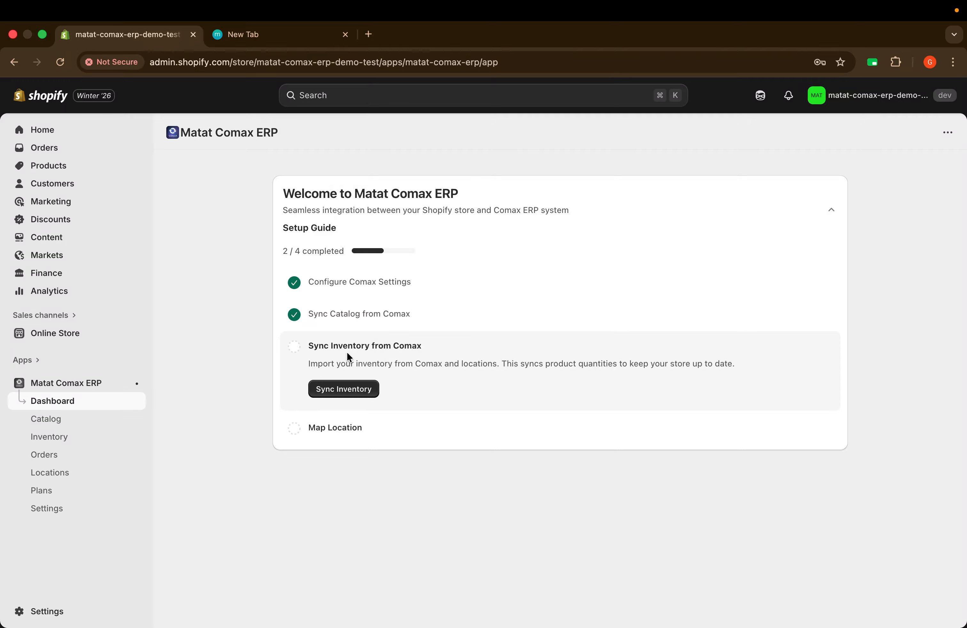
Step: Run Sync Inventory Now to pull inventory from Comax
{"action": "left_click", "coordinate": [359, 386]}
{"action": "scroll", "coordinate": [581, 417], "scroll_direction": "down", "scroll_amount": 3}
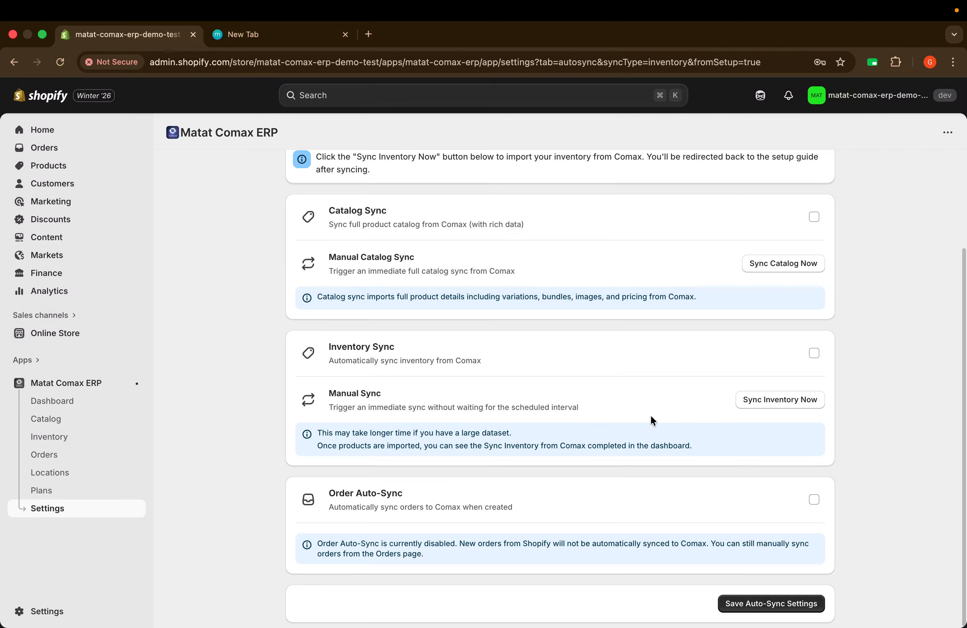
{"action": "left_click", "coordinate": [778, 406]}
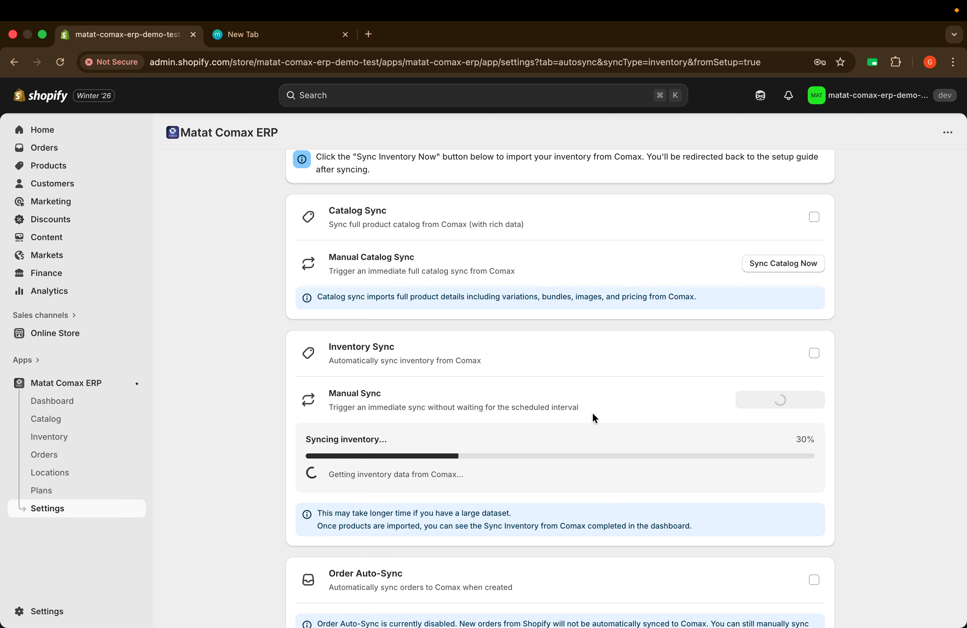
{"action": "scroll", "coordinate": [594, 416], "scroll_direction": "down", "scroll_amount": 2}
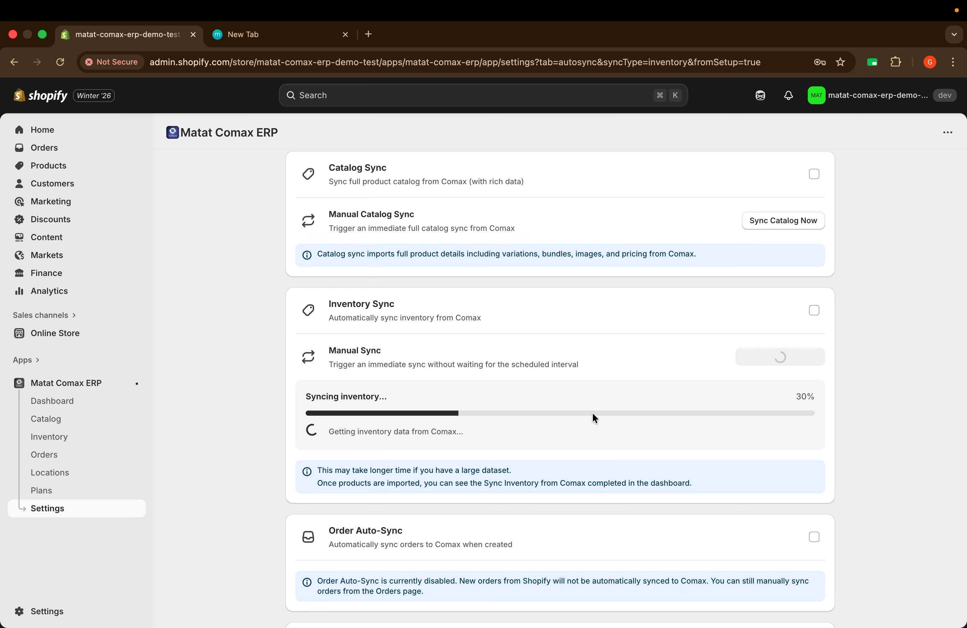
{"action": "scroll", "coordinate": [593, 413], "scroll_direction": "down", "scroll_amount": 2}
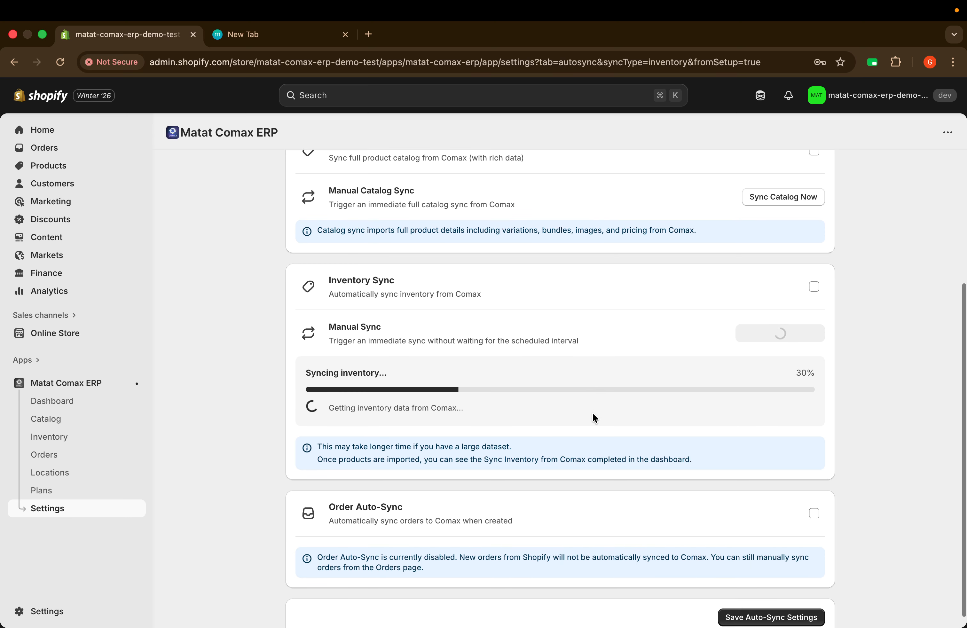
{"action": "scroll", "coordinate": [593, 413], "scroll_direction": "up", "scroll_amount": 8}
{"action": "scroll", "coordinate": [593, 414], "scroll_direction": "down", "scroll_amount": 5}
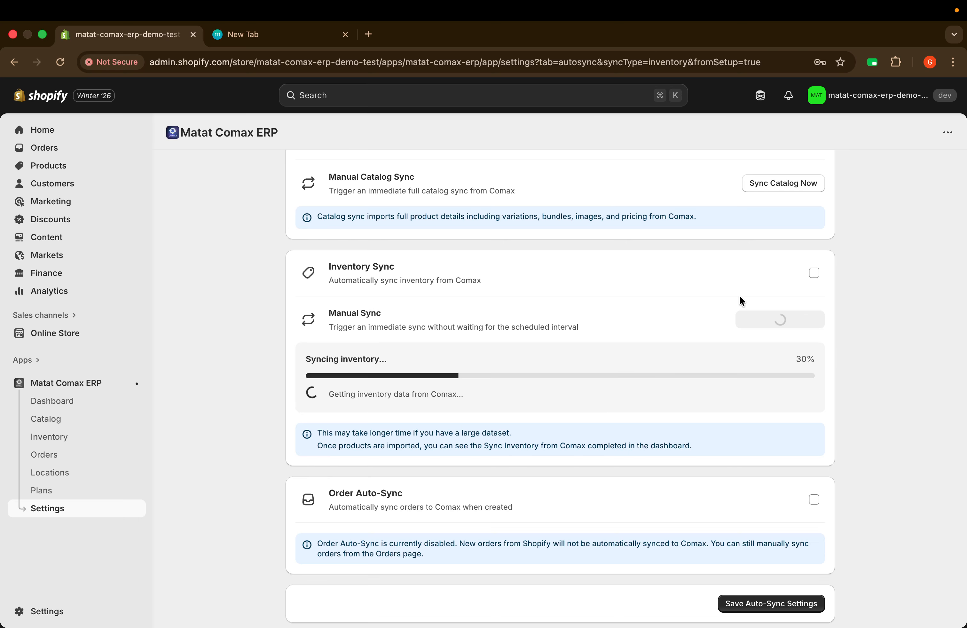
Step: Try auto-sync intervals (inventory 6 hours, catalog 4 hours), leaving both auto syncs off
{"action": "left_click", "coordinate": [814, 273]}
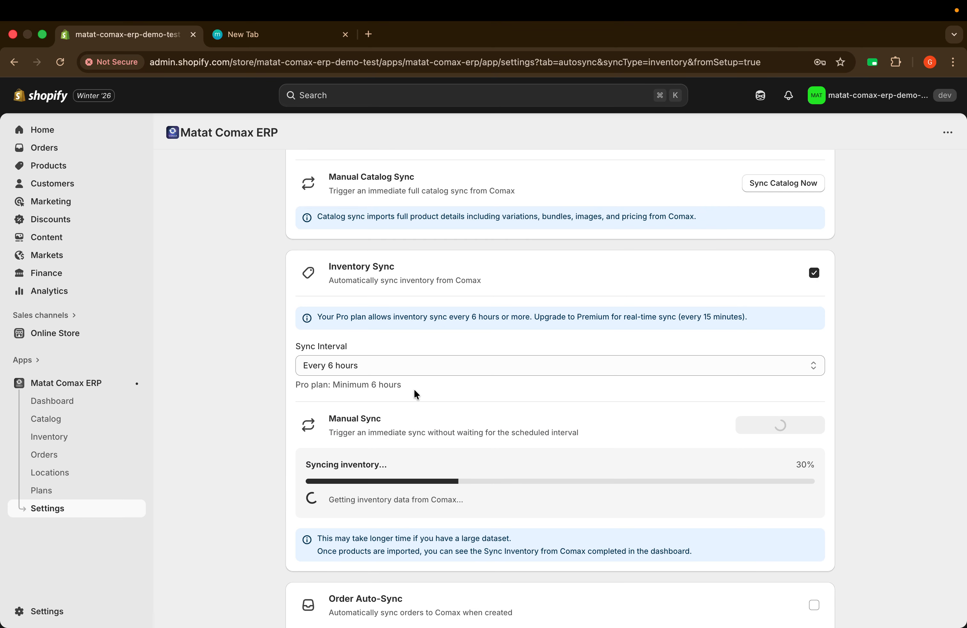
{"action": "left_click", "coordinate": [359, 367]}
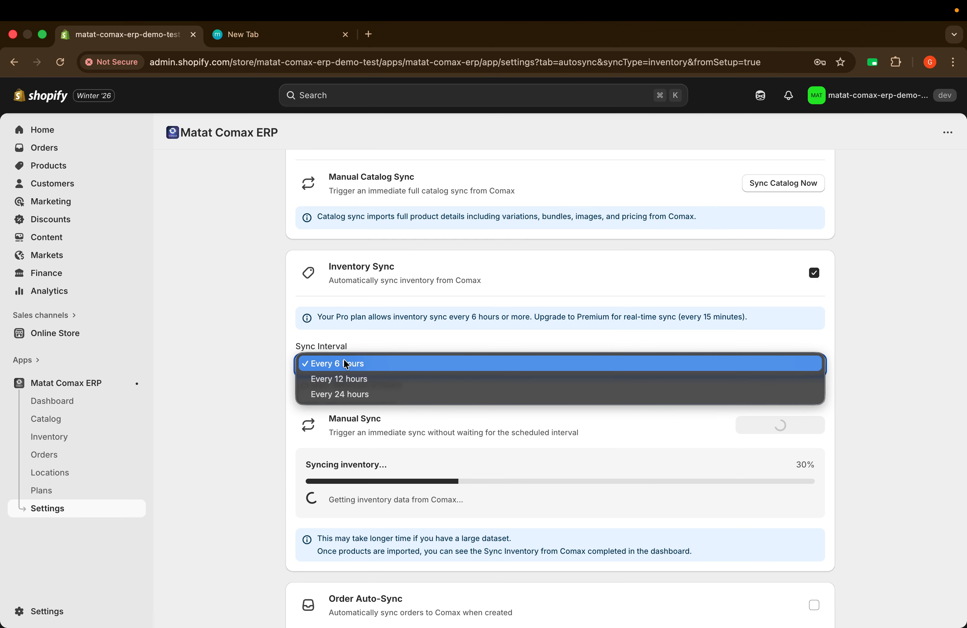
{"action": "left_click", "coordinate": [339, 363]}
{"action": "left_click", "coordinate": [814, 272]}
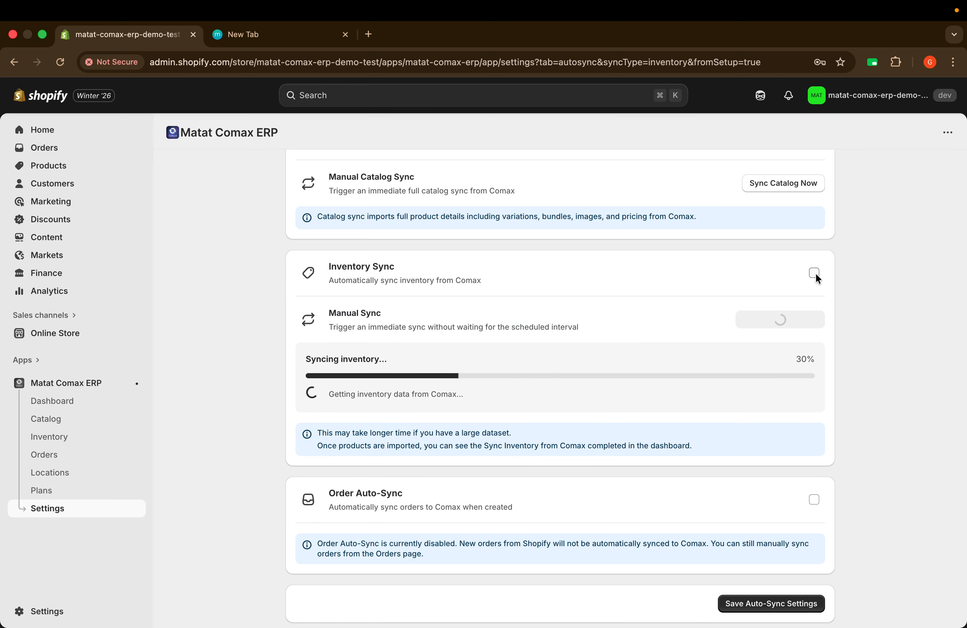
{"action": "scroll", "coordinate": [816, 273], "scroll_direction": "up", "scroll_amount": 3}
{"action": "left_click", "coordinate": [814, 248]}
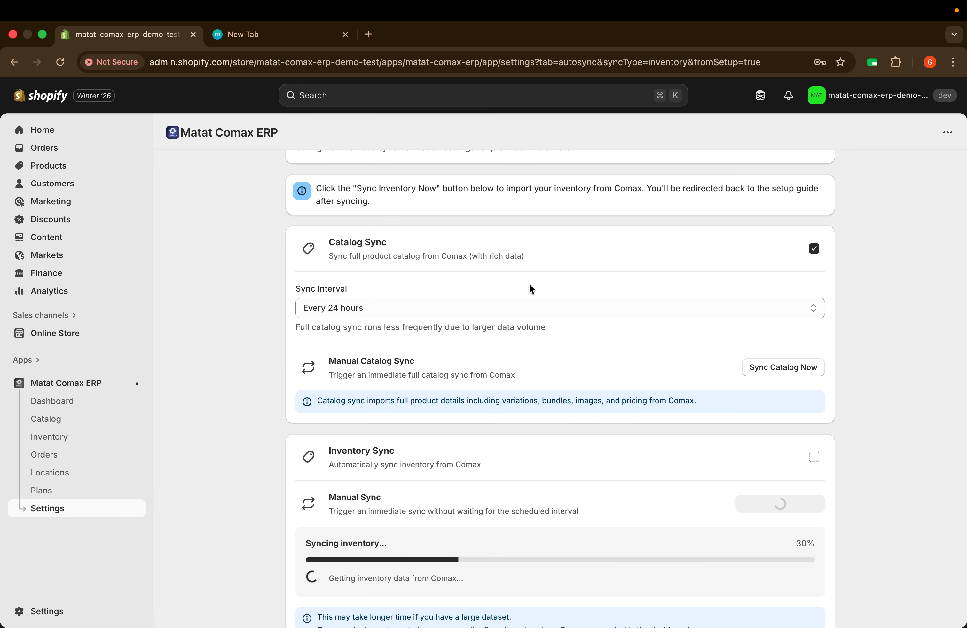
{"action": "left_click", "coordinate": [392, 307]}
{"action": "left_click", "coordinate": [359, 259]}
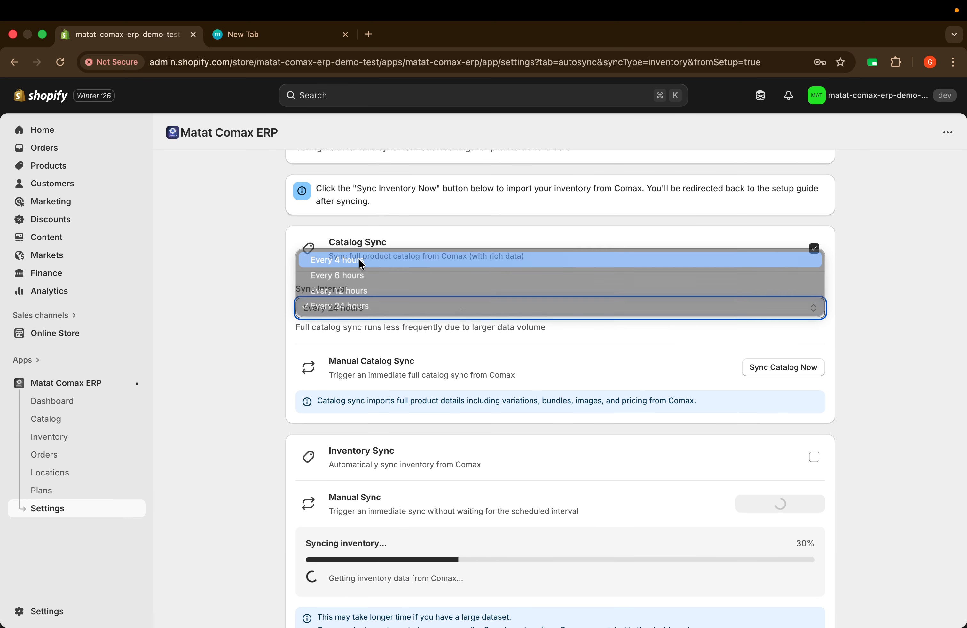
{"action": "left_click", "coordinate": [814, 248]}
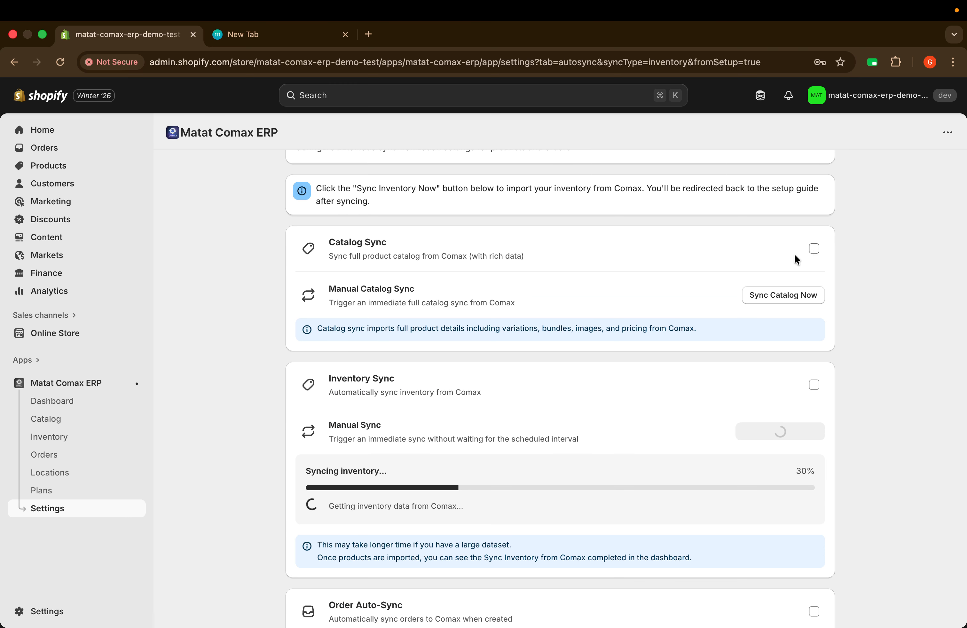
{"action": "scroll", "coordinate": [635, 288], "scroll_direction": "down", "scroll_amount": 3}
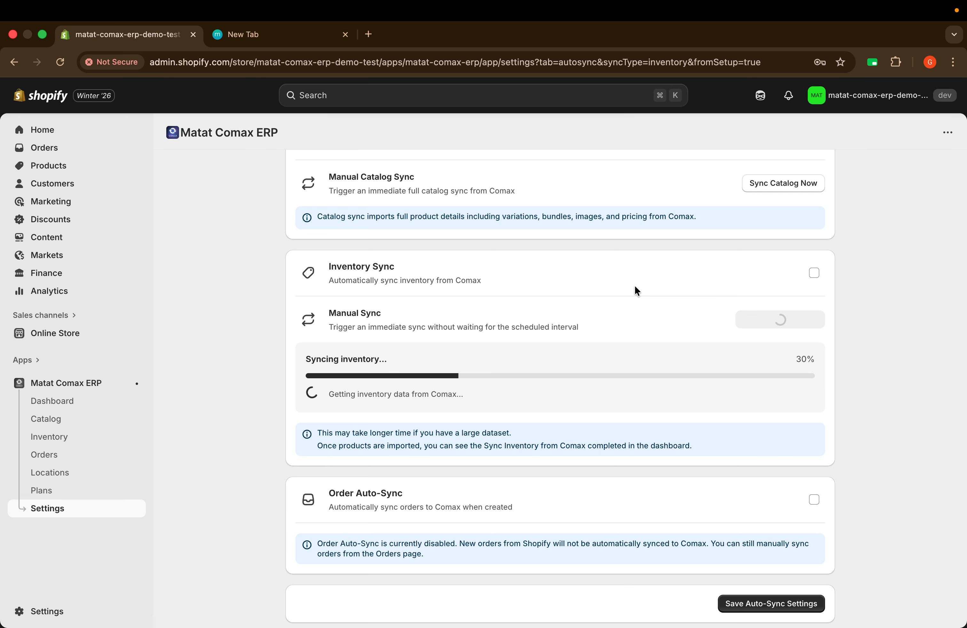
{"action": "scroll", "coordinate": [637, 291], "scroll_direction": "up", "scroll_amount": 2}
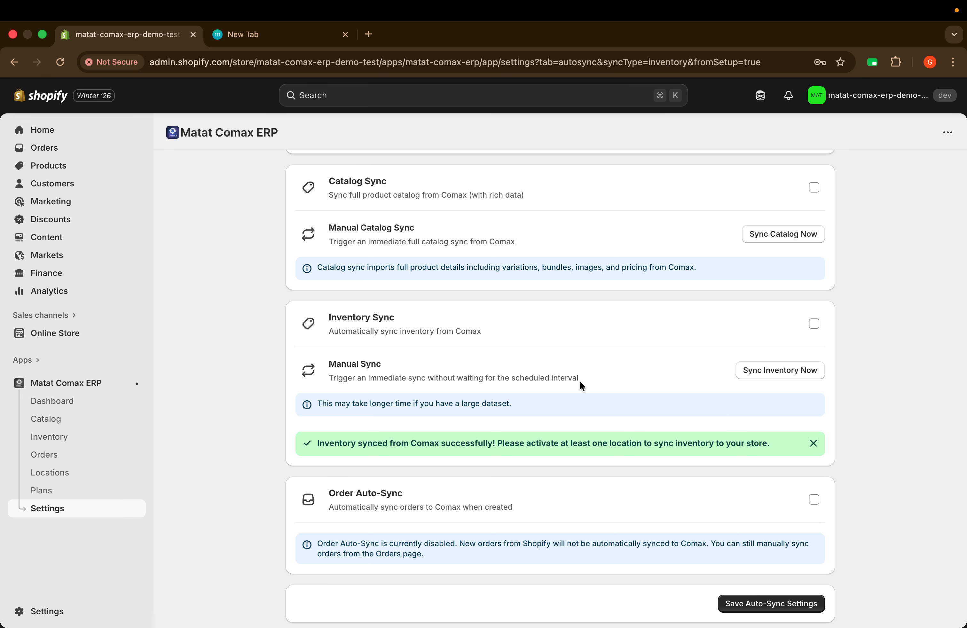
{"action": "scroll", "coordinate": [580, 385], "scroll_direction": "up", "scroll_amount": 5}
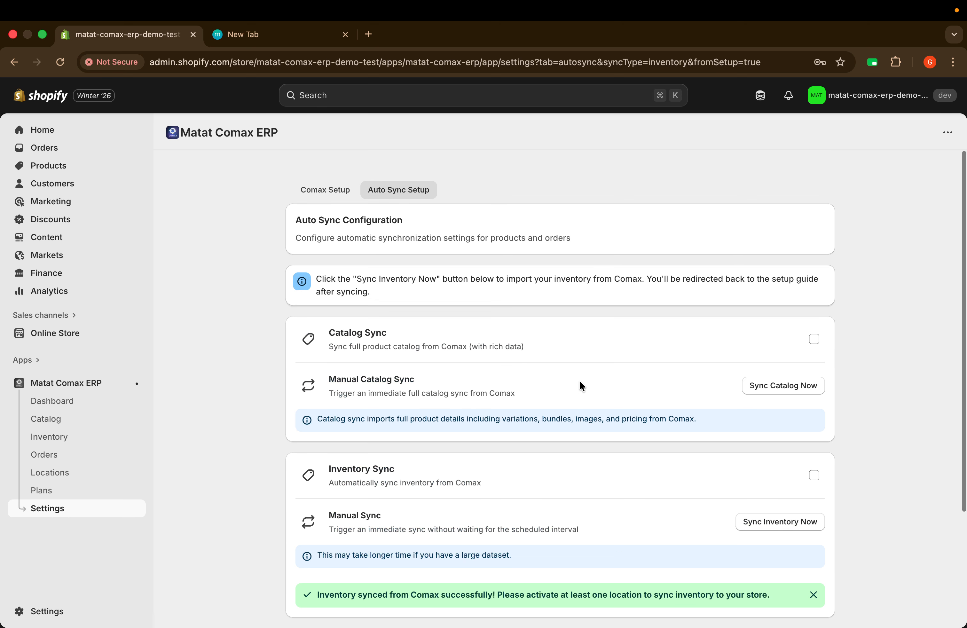
{"action": "scroll", "coordinate": [580, 385], "scroll_direction": "down", "scroll_amount": 4}
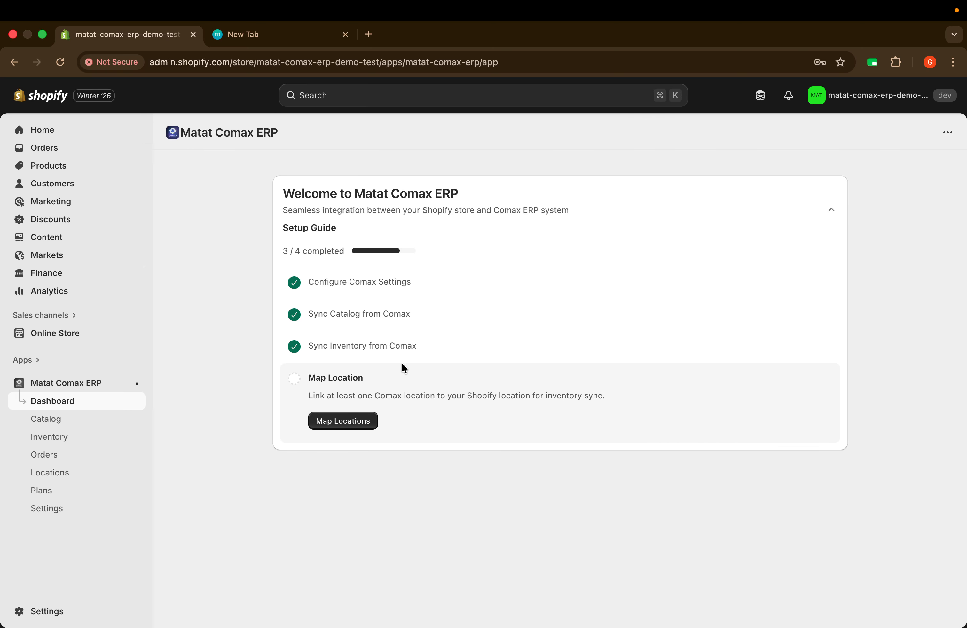
Step: Map Comax store 1 to Shop location with Active status and save the mapping
{"action": "left_click", "coordinate": [340, 424]}
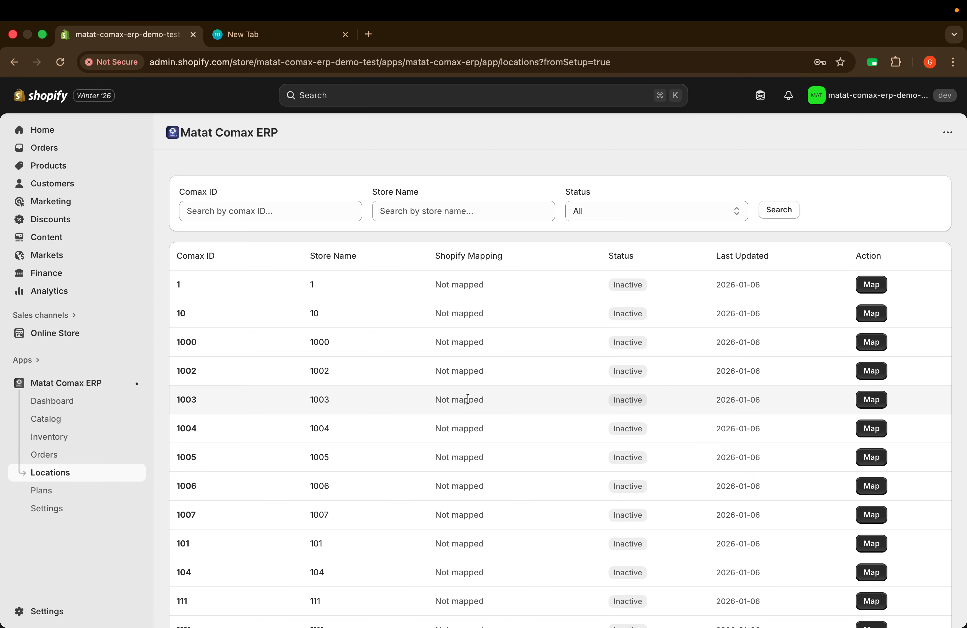
{"action": "scroll", "coordinate": [468, 398], "scroll_direction": "down", "scroll_amount": 20}
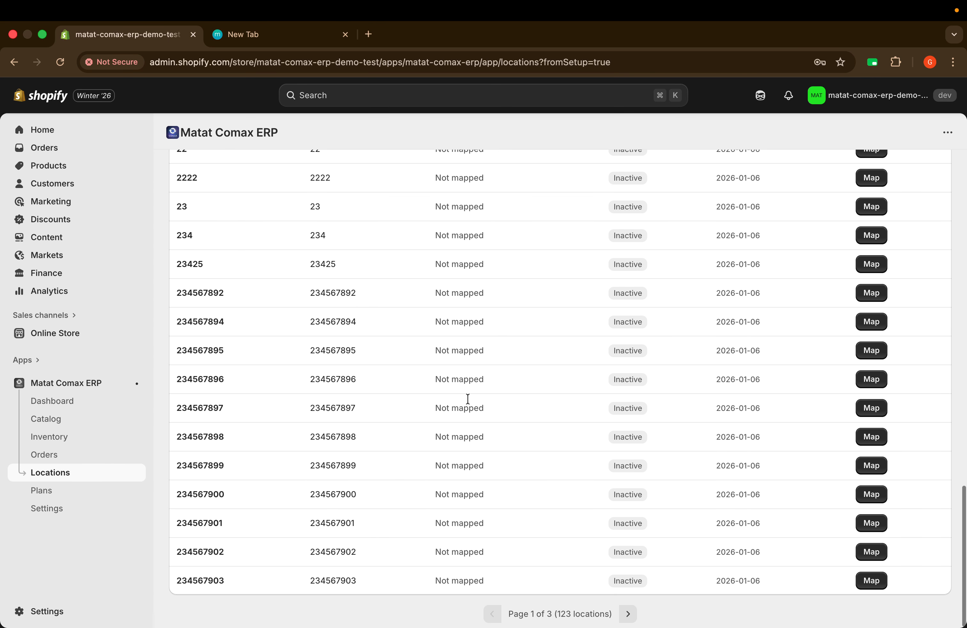
{"action": "scroll", "coordinate": [467, 399], "scroll_direction": "up", "scroll_amount": 20}
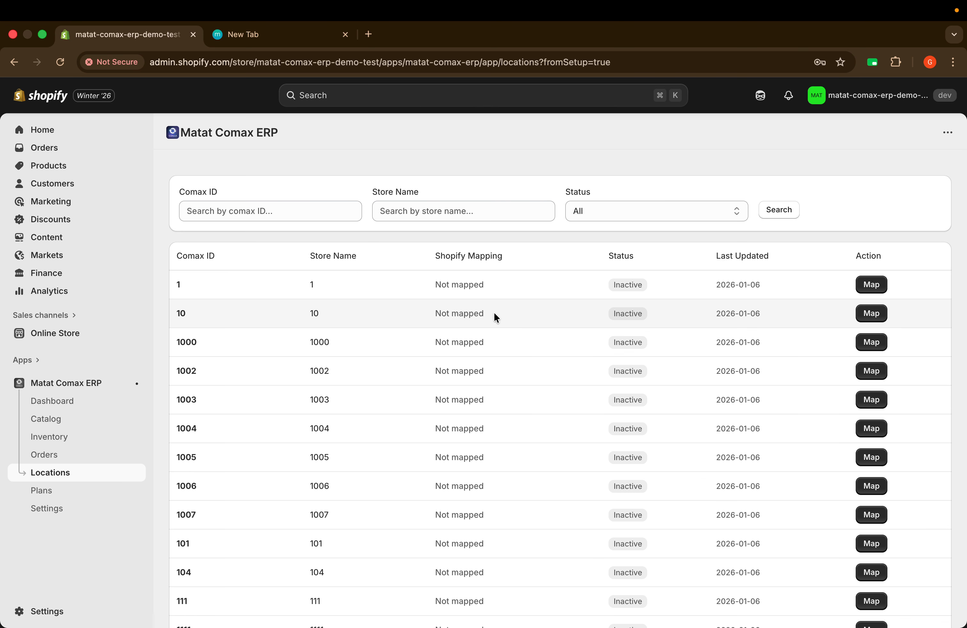
{"action": "left_click", "coordinate": [873, 286]}
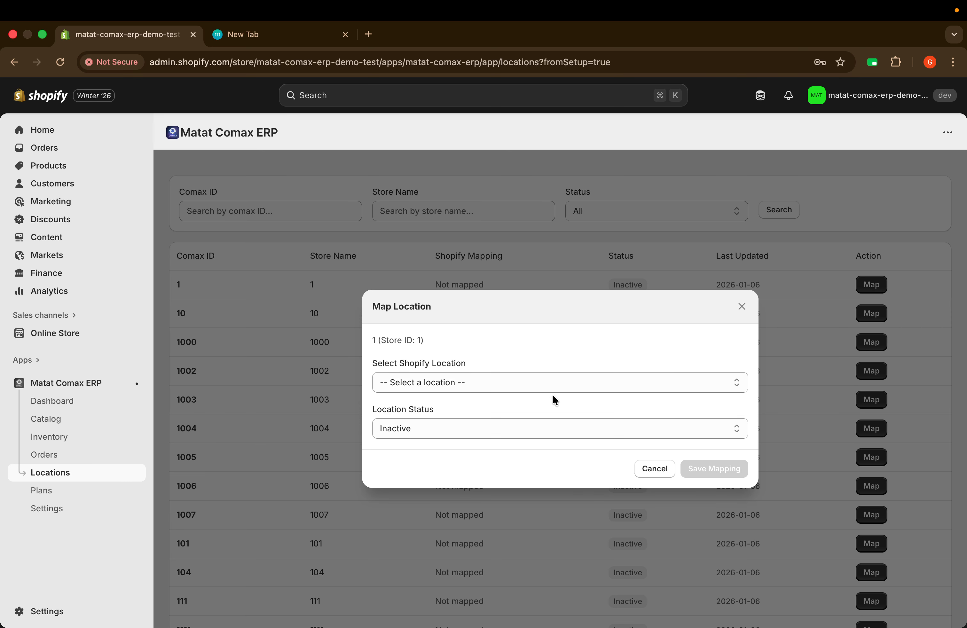
{"action": "left_click", "coordinate": [532, 391]}
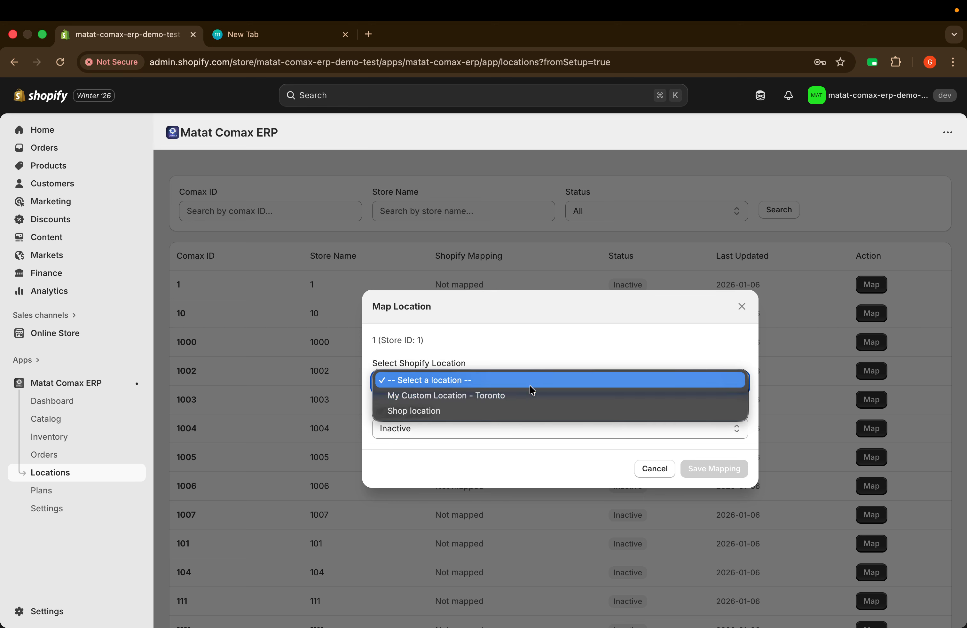
{"action": "left_click", "coordinate": [446, 412]}
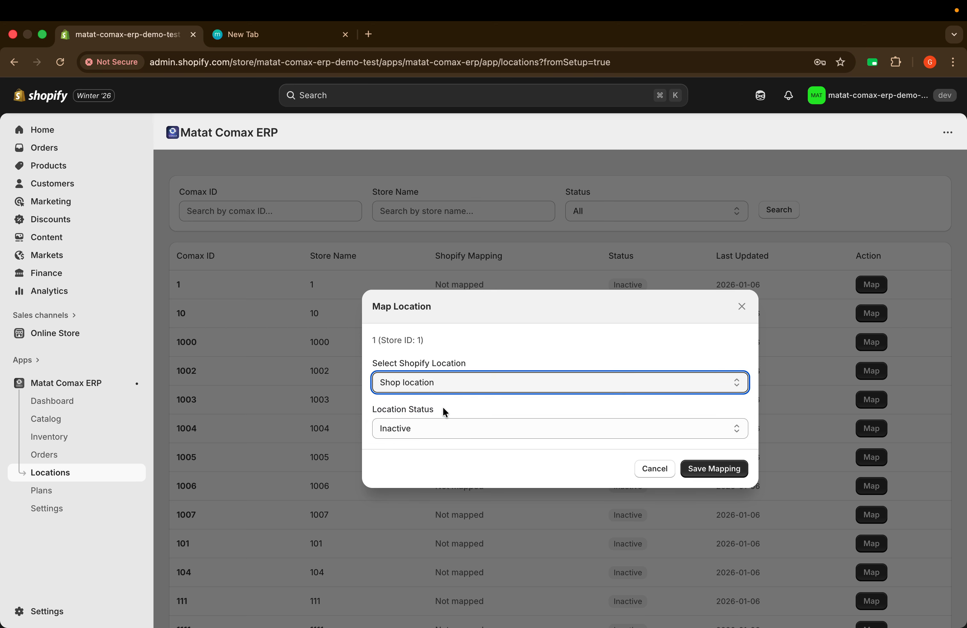
{"action": "left_click", "coordinate": [424, 431]}
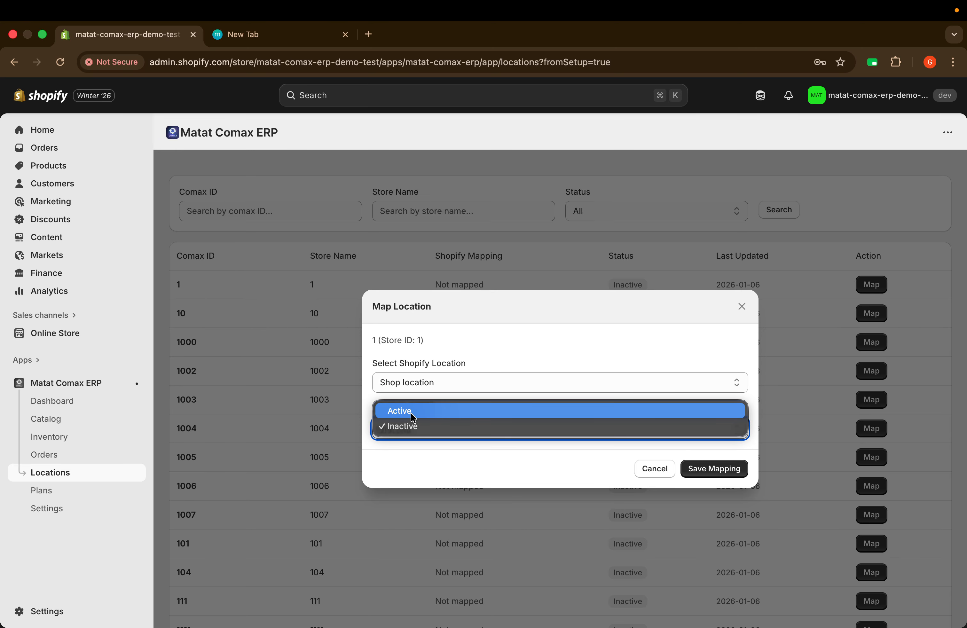
{"action": "left_click", "coordinate": [414, 418]}
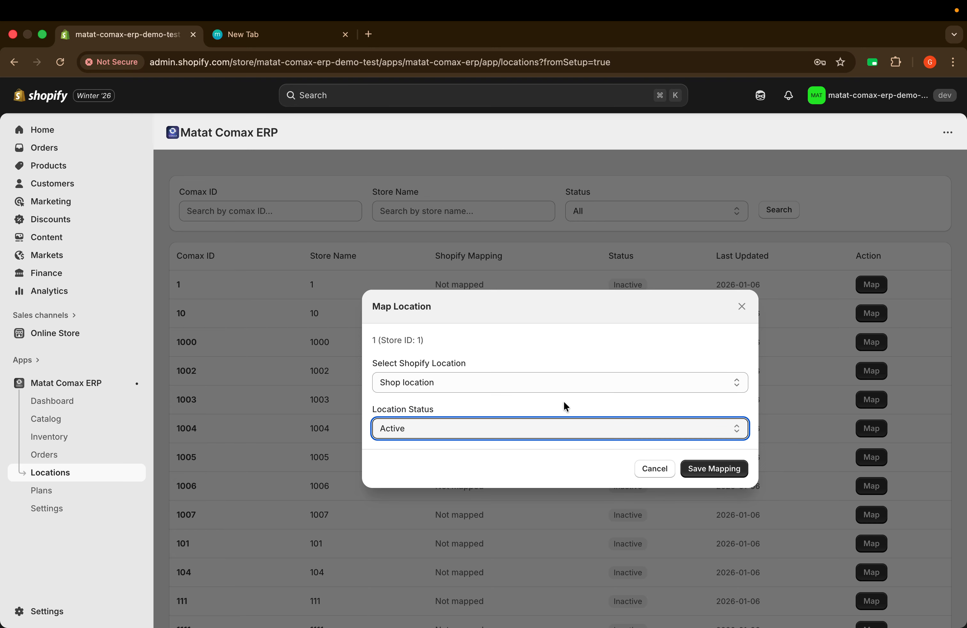
{"action": "left_click", "coordinate": [713, 470]}
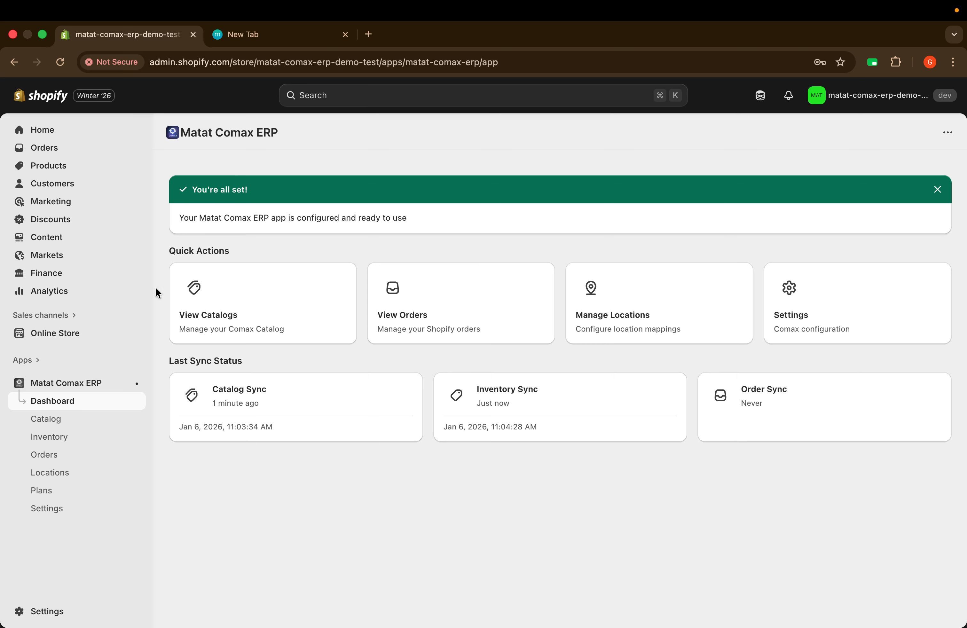
Step: Browse the store's Products list in a new tab, then return to the Comax ERP dashboard
{"action": "left_click", "coordinate": [49, 168], "text": "super"}
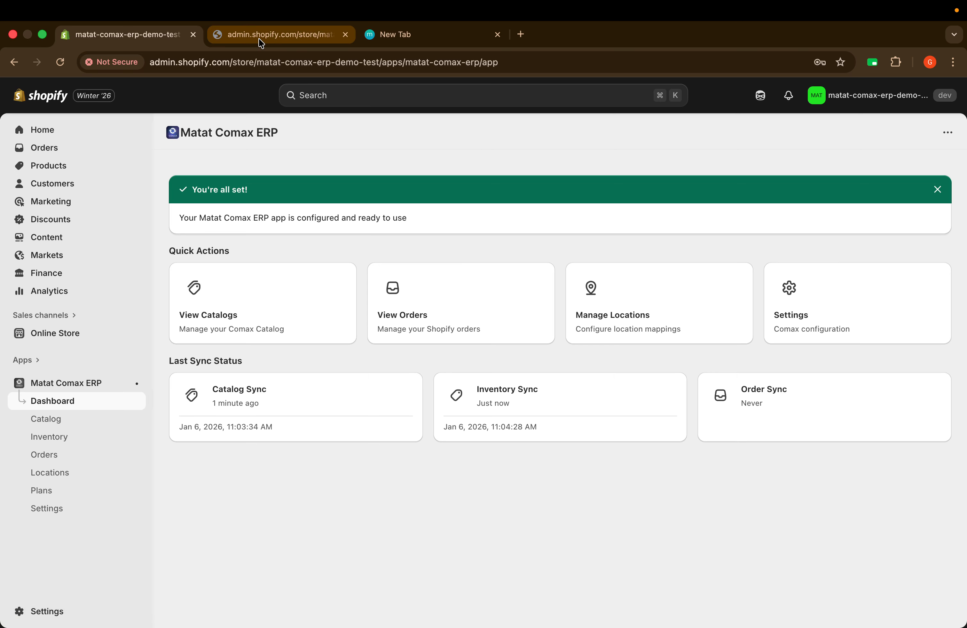
{"action": "left_click", "coordinate": [261, 37]}
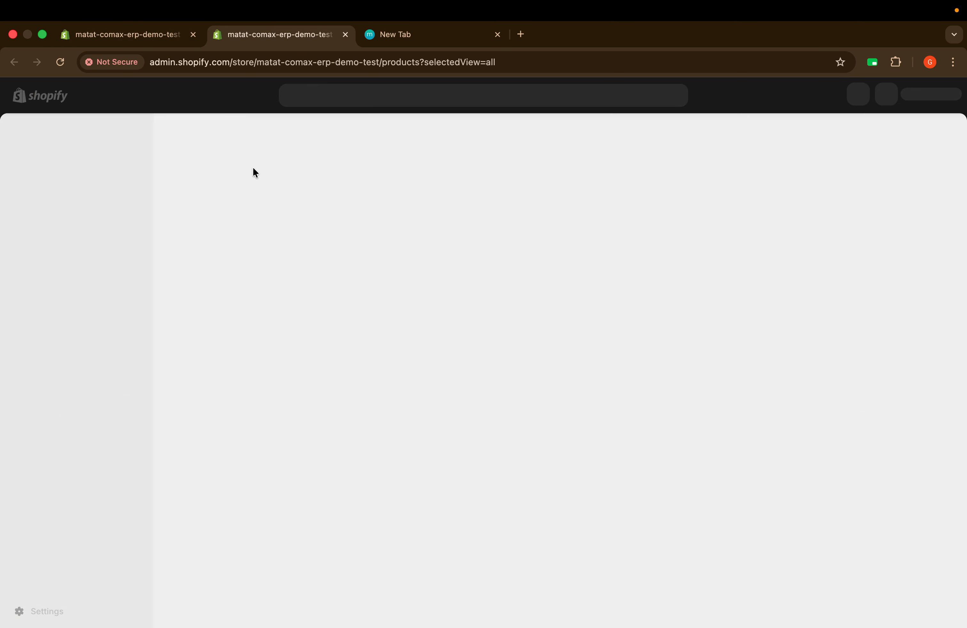
{"action": "scroll", "coordinate": [394, 419], "scroll_direction": "down", "scroll_amount": 5}
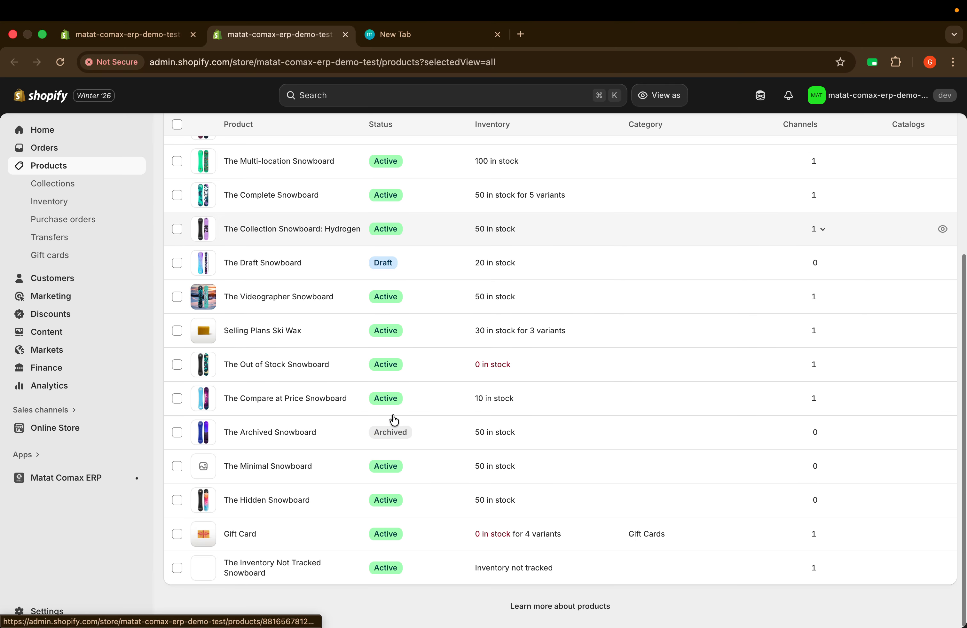
{"action": "scroll", "coordinate": [394, 419], "scroll_direction": "up", "scroll_amount": 5}
{"action": "scroll", "coordinate": [394, 419], "scroll_direction": "down", "scroll_amount": 5}
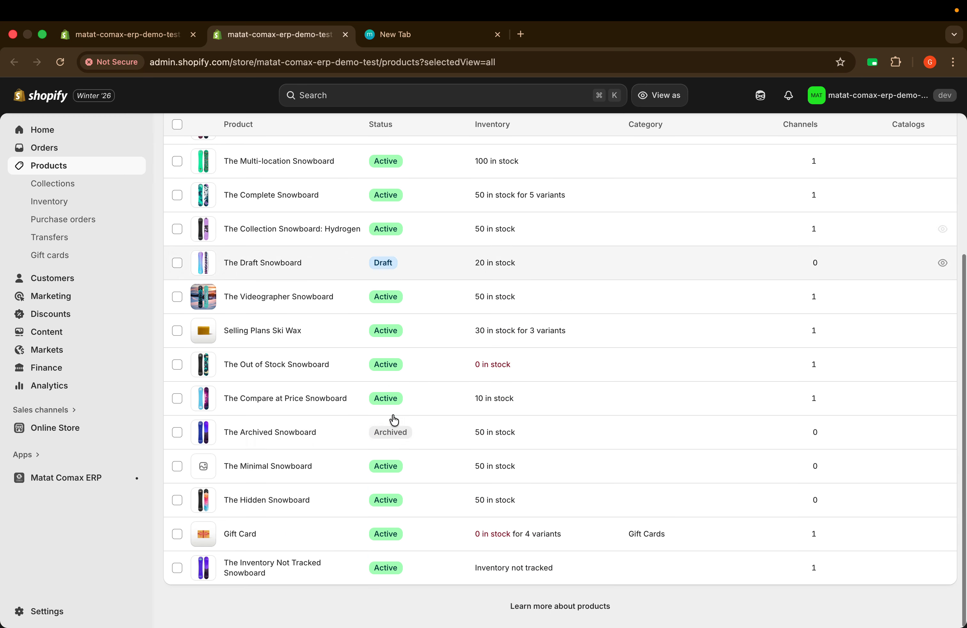
{"action": "scroll", "coordinate": [394, 420], "scroll_direction": "up", "scroll_amount": 5}
{"action": "scroll", "coordinate": [389, 346], "scroll_direction": "down", "scroll_amount": 5}
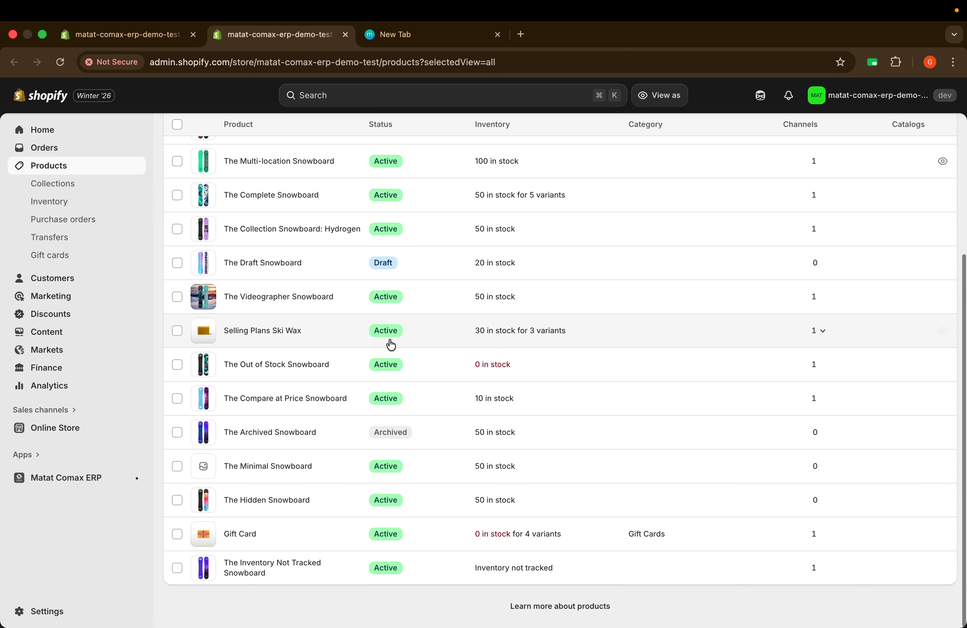
{"action": "scroll", "coordinate": [345, 282], "scroll_direction": "up", "scroll_amount": 5}
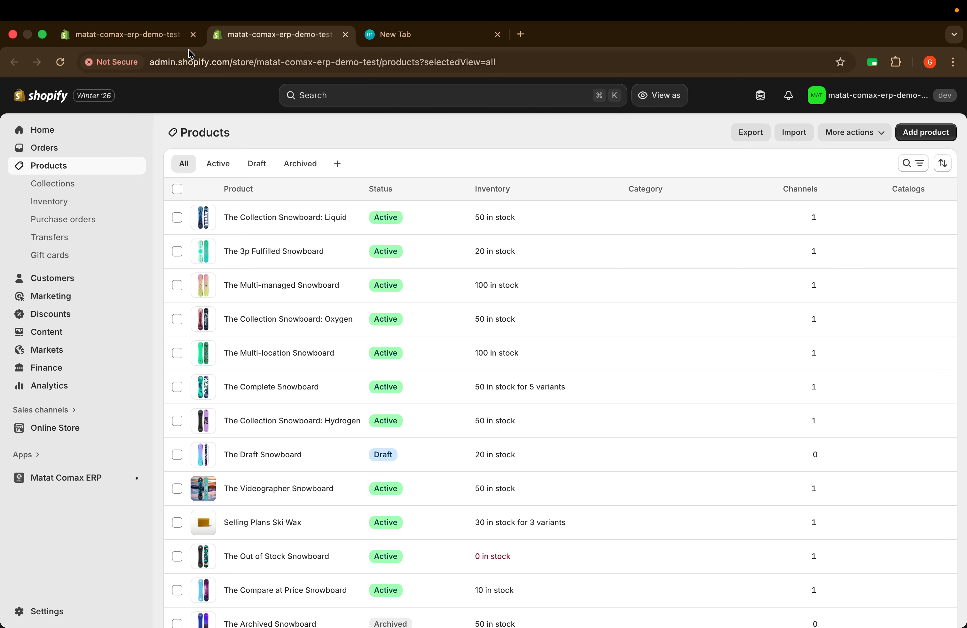
{"action": "left_click", "coordinate": [144, 36]}
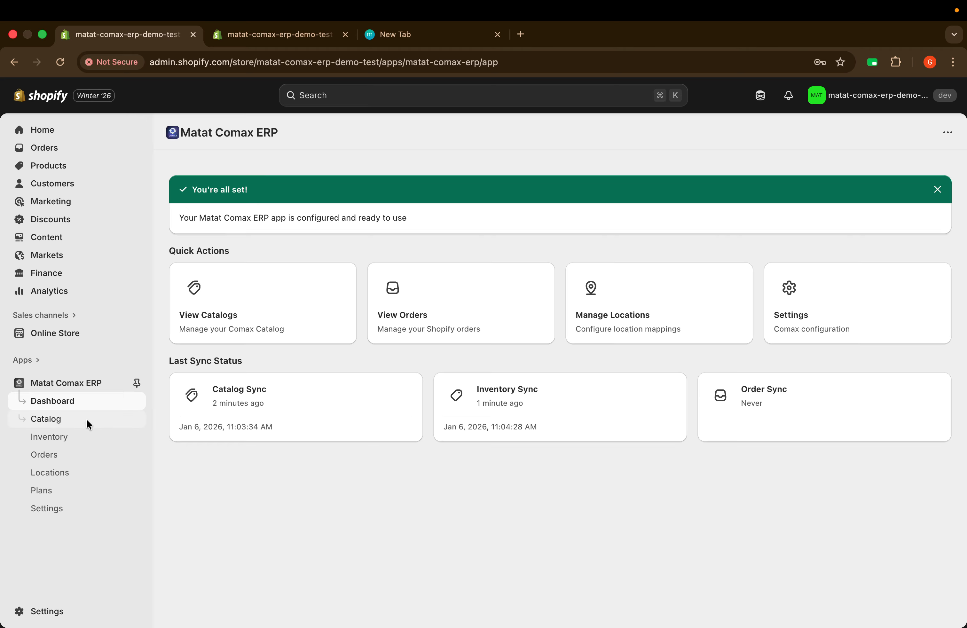
{"action": "left_click", "coordinate": [55, 419]}
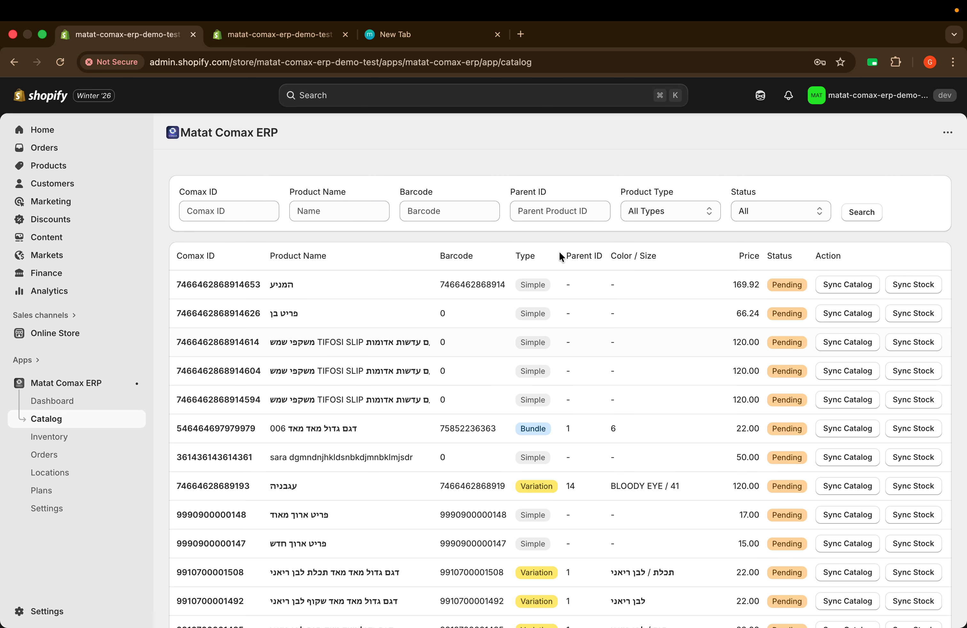
{"action": "scroll", "coordinate": [450, 381], "scroll_direction": "down", "scroll_amount": 15}
{"action": "scroll", "coordinate": [450, 381], "scroll_direction": "up", "scroll_amount": 15}
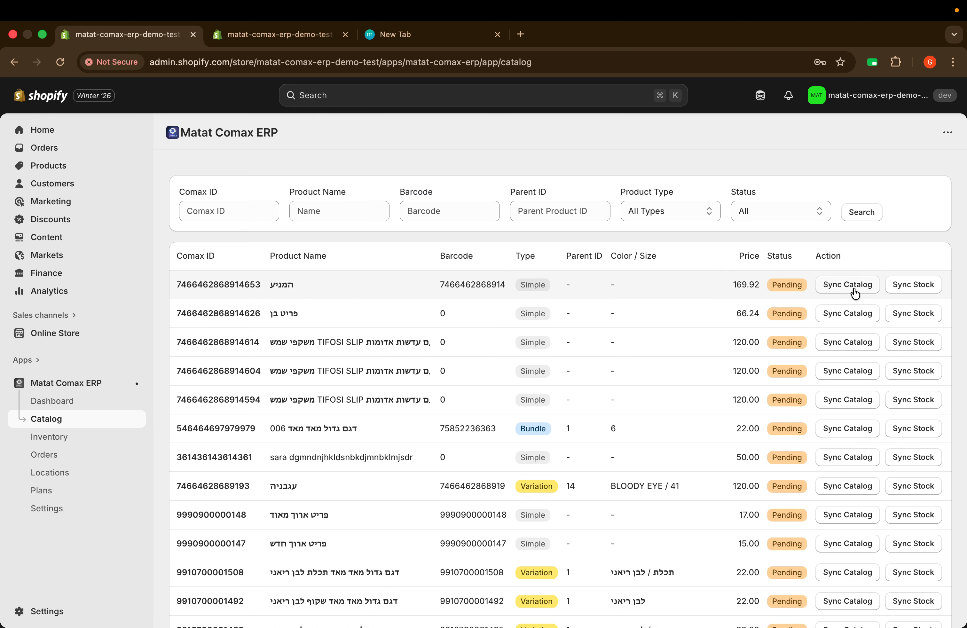
{"action": "scroll", "coordinate": [777, 377], "scroll_direction": "down", "scroll_amount": 15}
{"action": "scroll", "coordinate": [777, 377], "scroll_direction": "up", "scroll_amount": 13}
{"action": "scroll", "coordinate": [777, 376], "scroll_direction": "up", "scroll_amount": 2}
{"action": "left_click", "coordinate": [842, 288]}
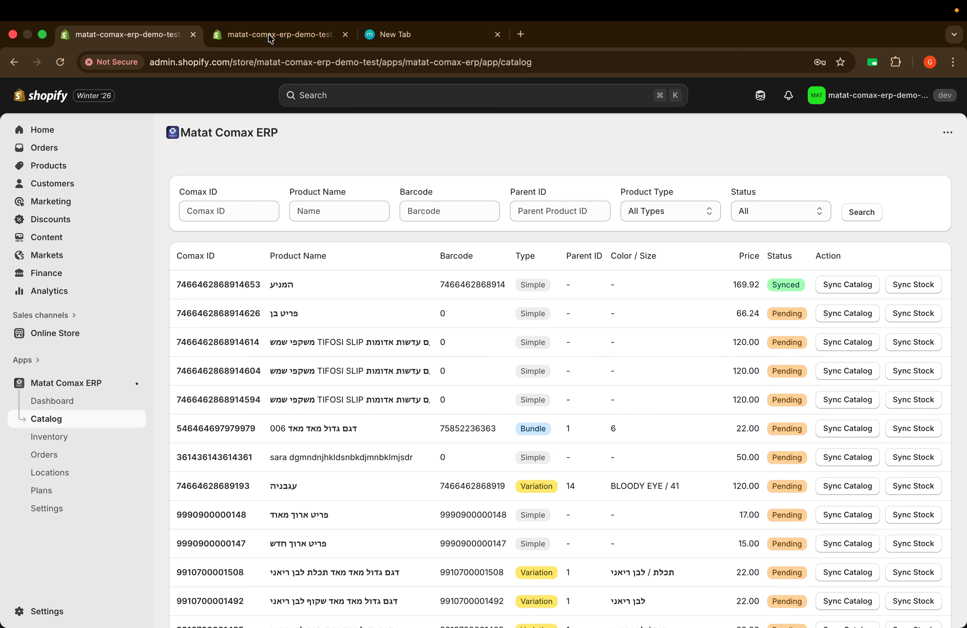
Step: Open catalog product המניע's details and its draft Shopify product page priced $169.92
{"action": "left_click", "coordinate": [231, 43]}
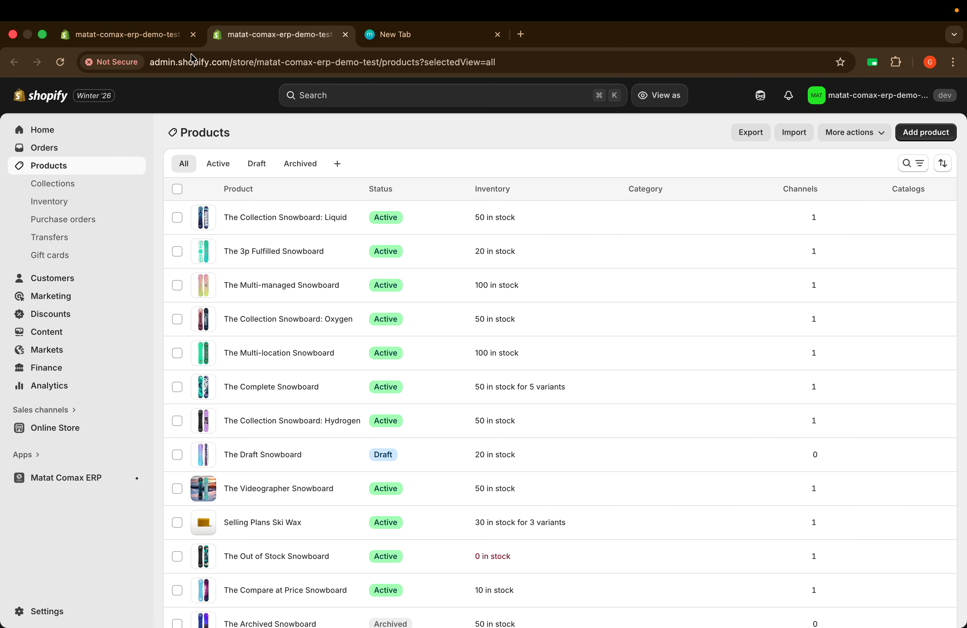
{"action": "left_click", "coordinate": [143, 37]}
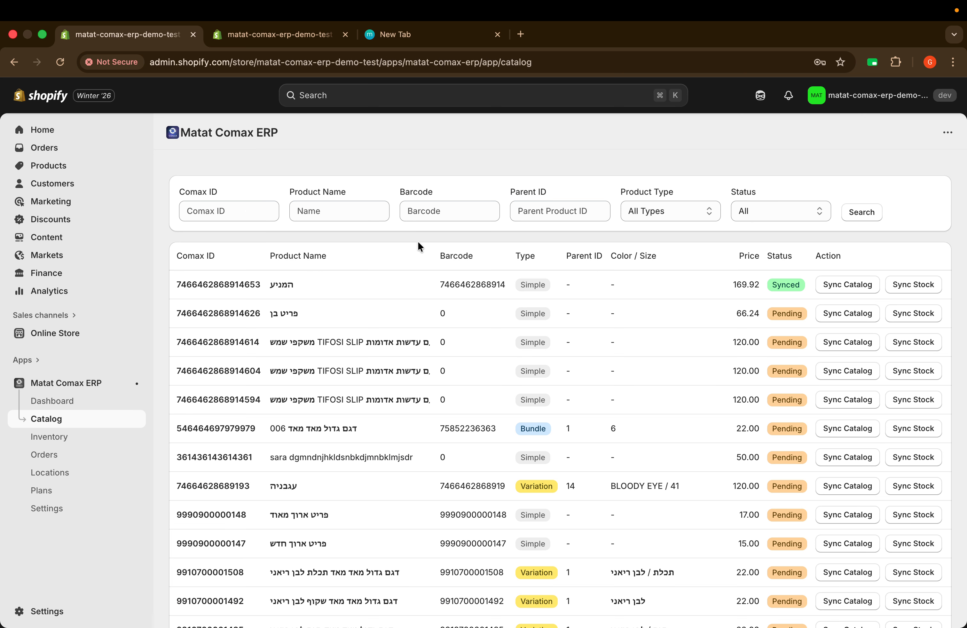
{"action": "left_click", "coordinate": [364, 294]}
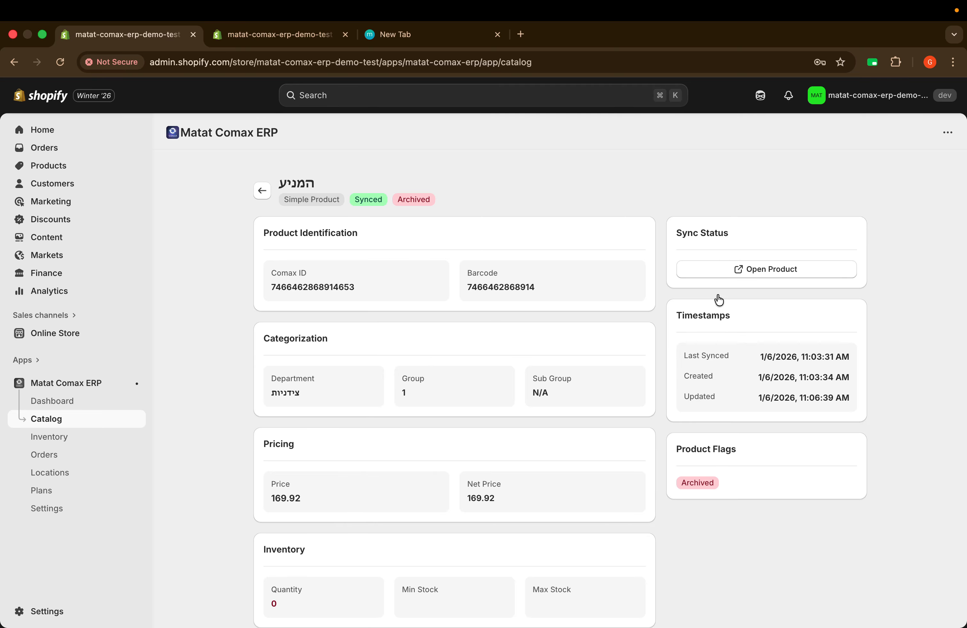
{"action": "left_click", "coordinate": [776, 271]}
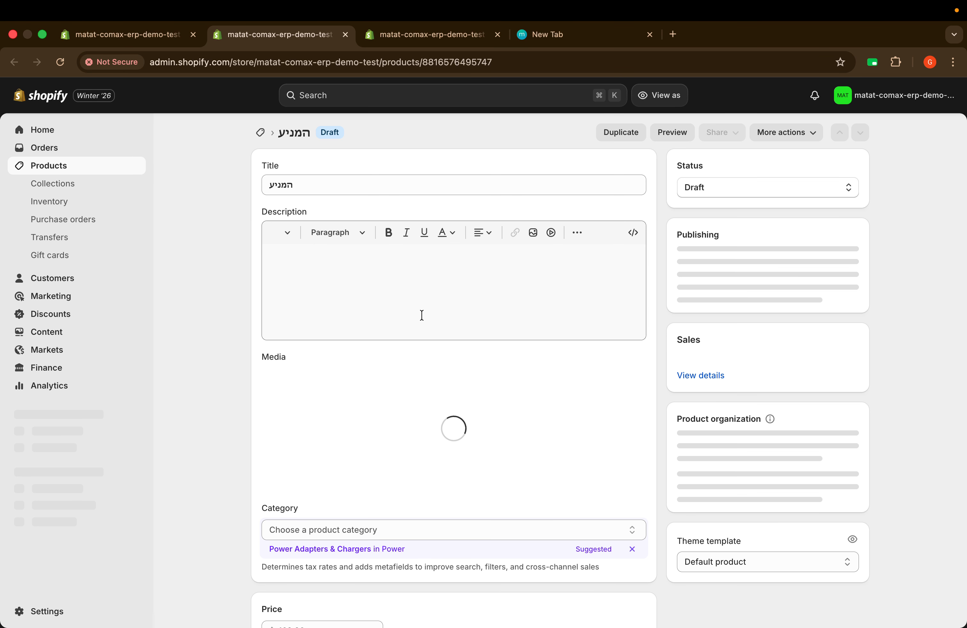
{"action": "scroll", "coordinate": [460, 333], "scroll_direction": "down", "scroll_amount": 1}
{"action": "scroll", "coordinate": [460, 332], "scroll_direction": "down", "scroll_amount": 15}
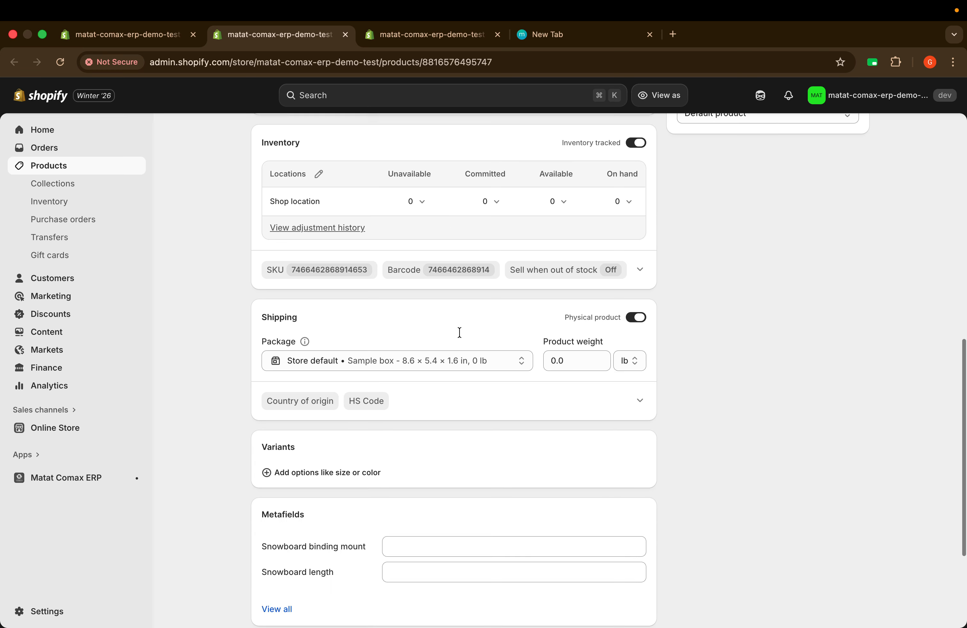
{"action": "scroll", "coordinate": [459, 333], "scroll_direction": "up", "scroll_amount": 17}
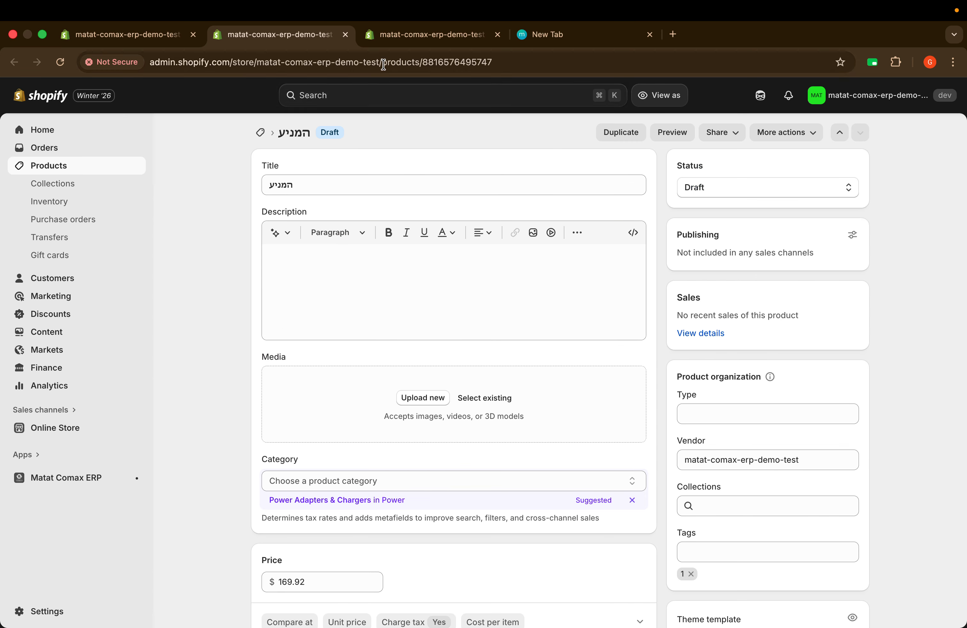
{"action": "left_click", "coordinate": [408, 36]}
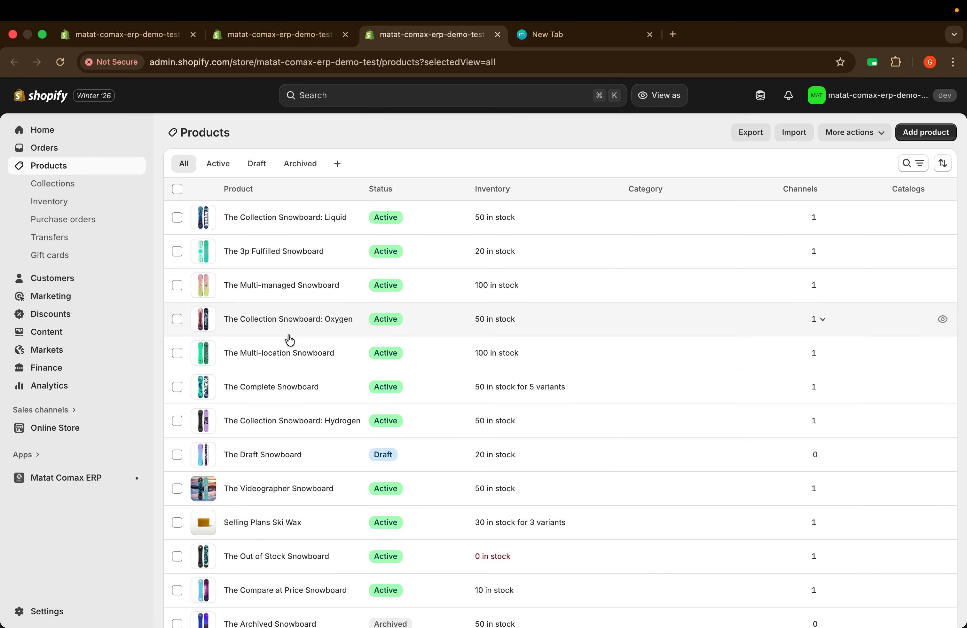
Step: Reload the Products list and open the new draft product המניע
{"action": "key", "text": "super+r"}
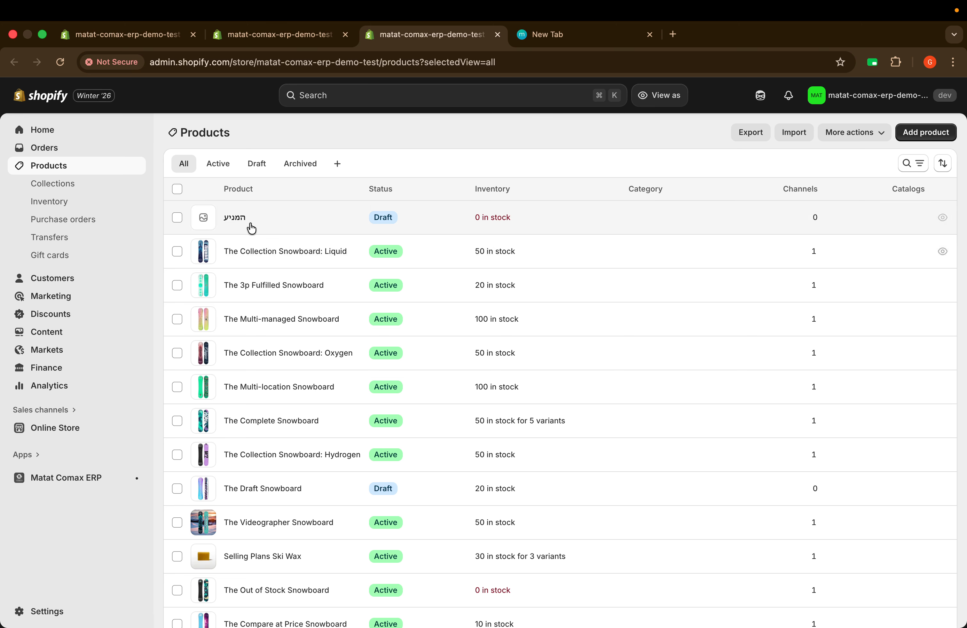
{"action": "left_click", "coordinate": [237, 219]}
{"action": "scroll", "coordinate": [480, 336], "scroll_direction": "down", "scroll_amount": 15}
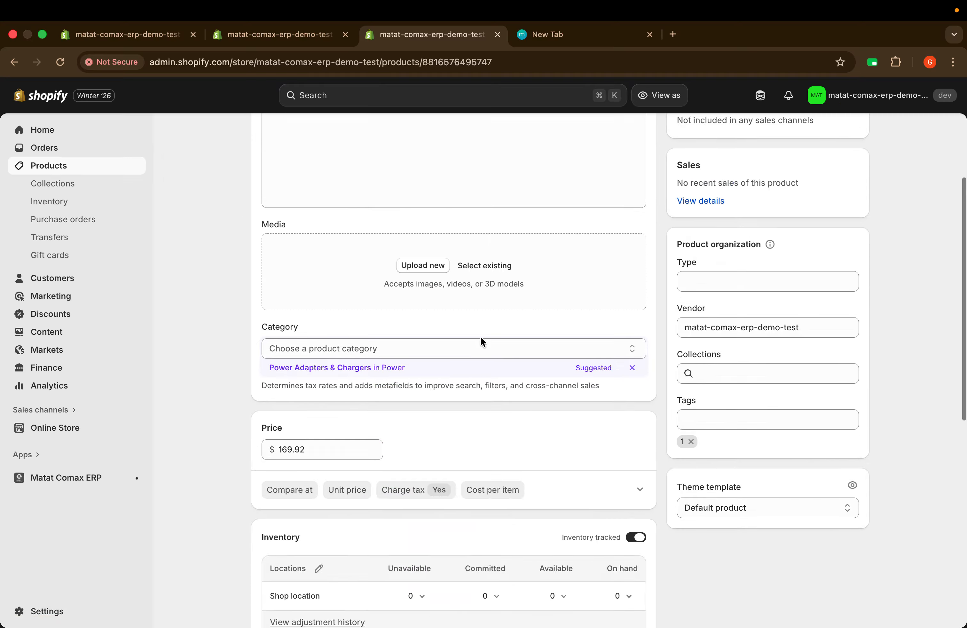
{"action": "scroll", "coordinate": [480, 336], "scroll_direction": "up", "scroll_amount": 3}
{"action": "scroll", "coordinate": [480, 336], "scroll_direction": "up", "scroll_amount": 3}
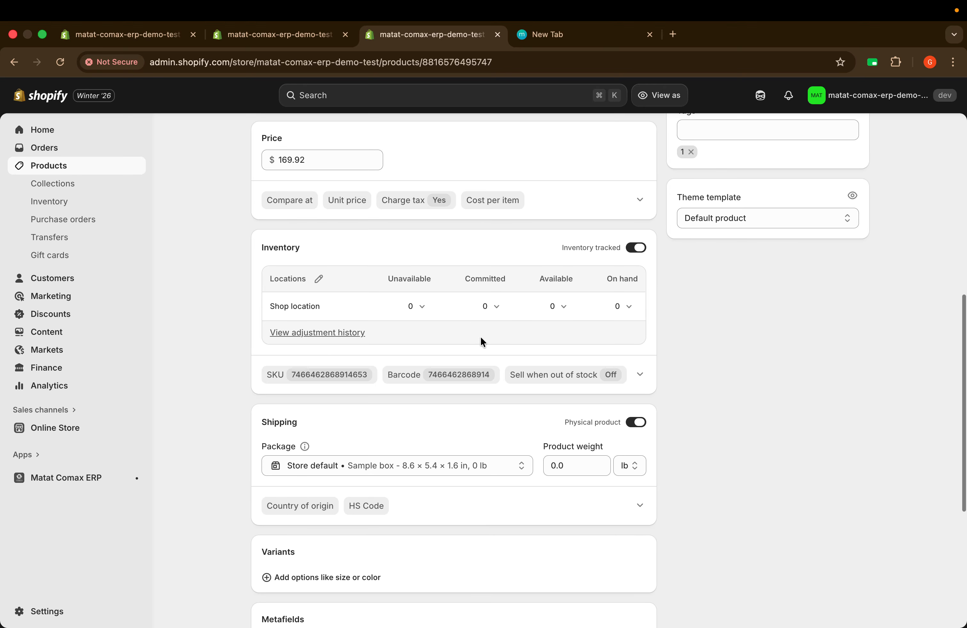
Step: Check המניע's Shop location inventory (0 in stock) and return to the Products list
{"action": "left_click_drag", "start_coordinate": [271, 313], "coordinate": [278, 308]}
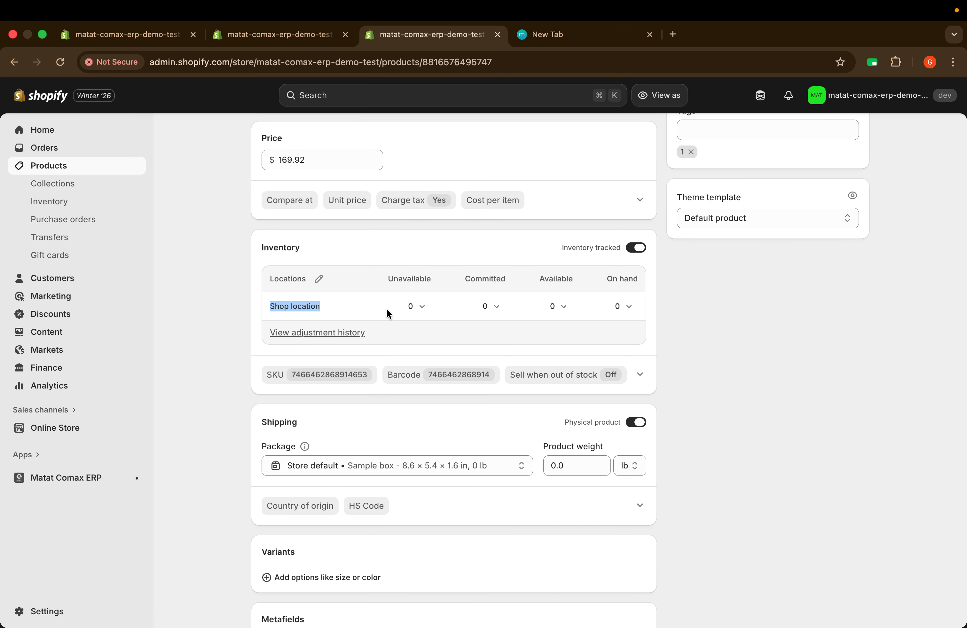
{"action": "left_click", "coordinate": [249, 305]}
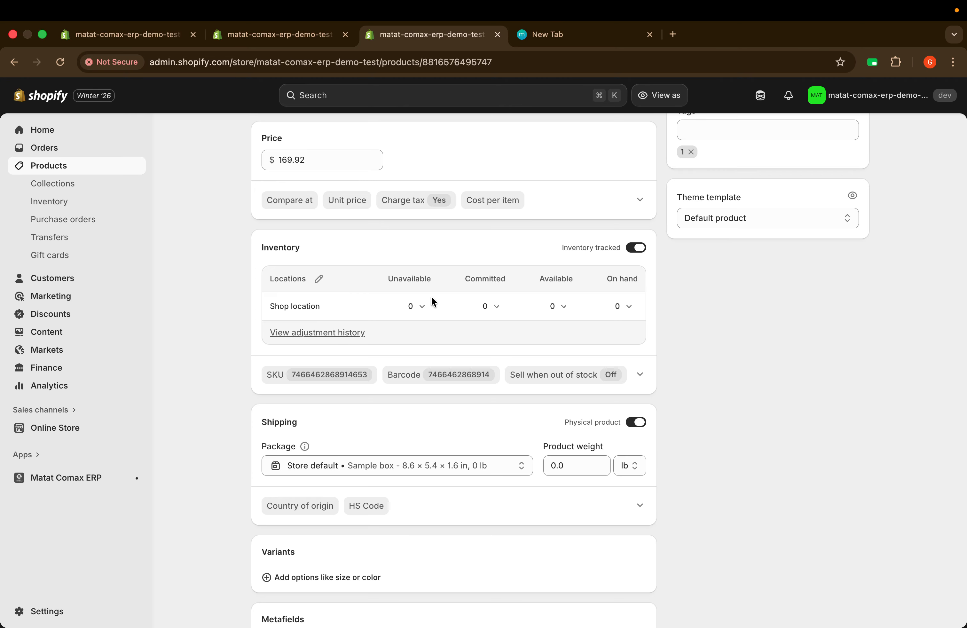
{"action": "scroll", "coordinate": [431, 296], "scroll_direction": "up", "scroll_amount": 10}
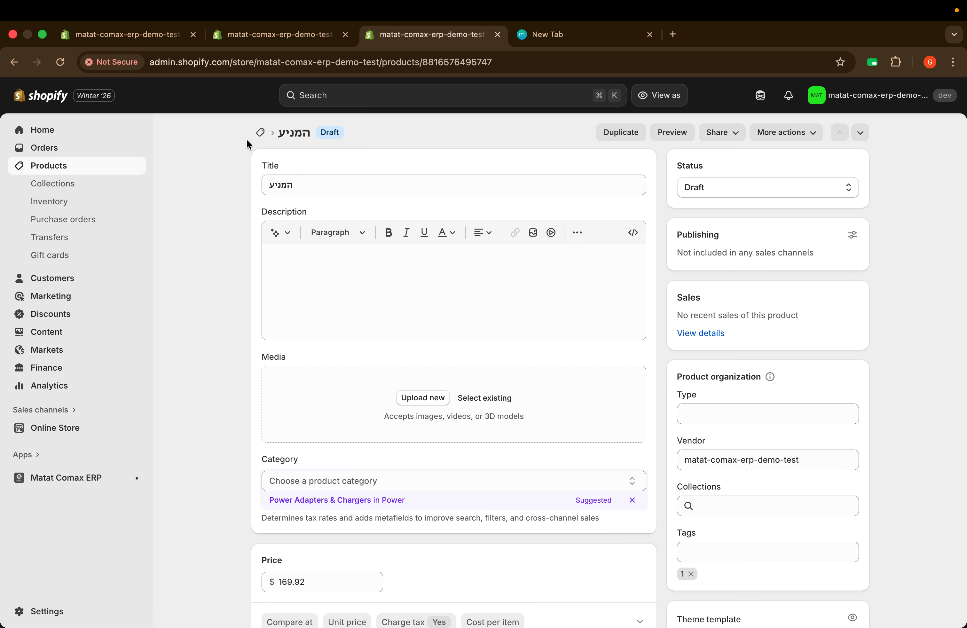
{"action": "left_click", "coordinate": [48, 165]}
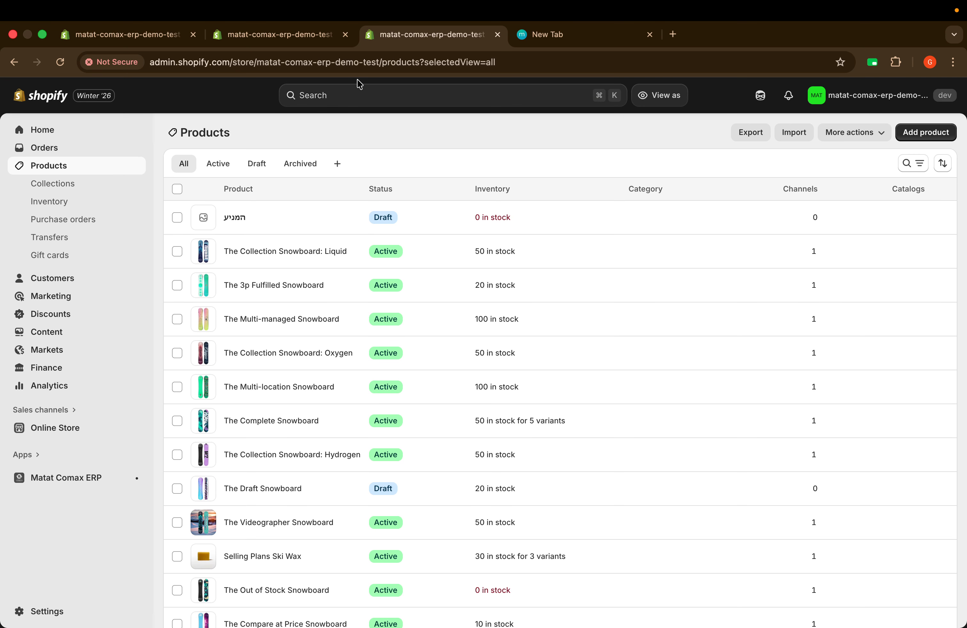
{"action": "left_click", "coordinate": [270, 37]}
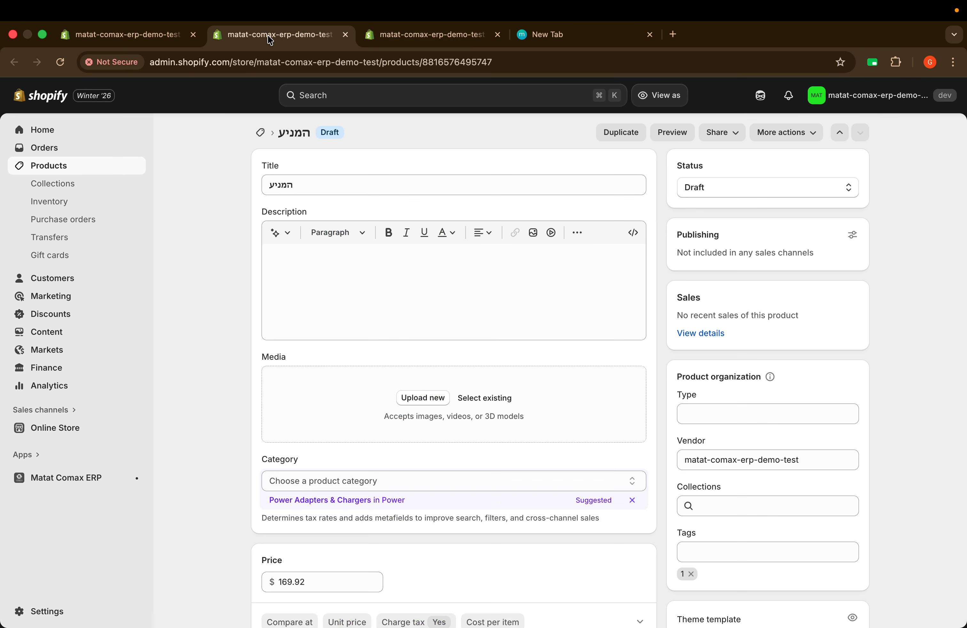
{"action": "left_click", "coordinate": [127, 37]}
{"action": "left_click", "coordinate": [50, 437]}
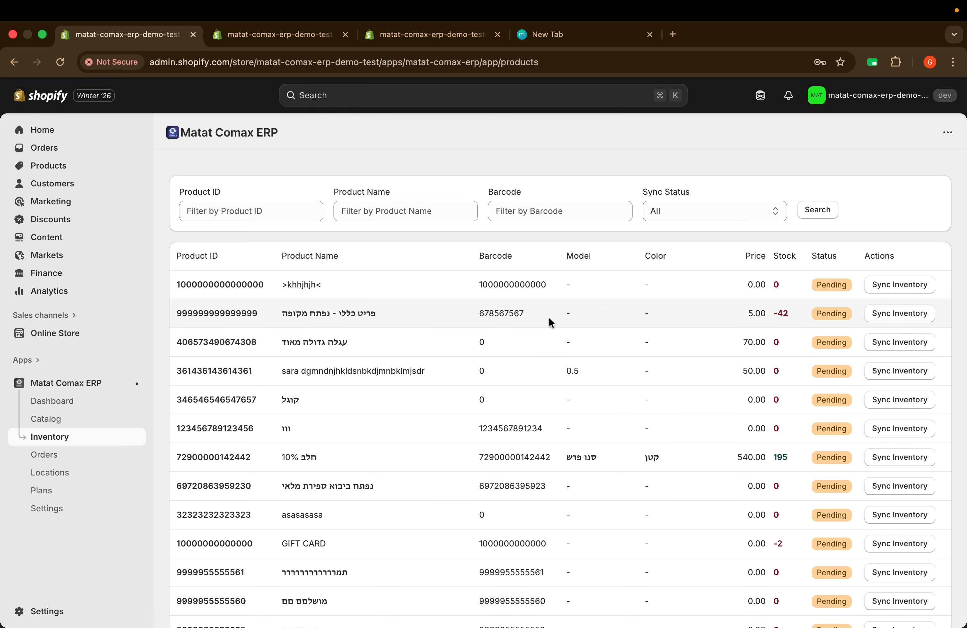
{"action": "scroll", "coordinate": [549, 316], "scroll_direction": "down", "scroll_amount": 3}
{"action": "scroll", "coordinate": [549, 317], "scroll_direction": "up", "scroll_amount": 3}
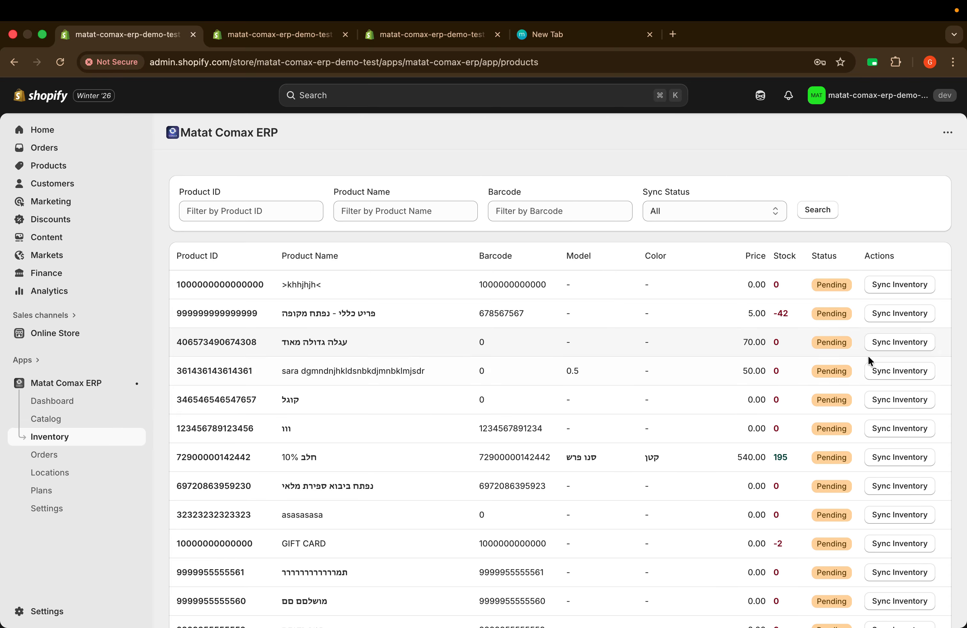
{"action": "scroll", "coordinate": [867, 355], "scroll_direction": "down", "scroll_amount": 10}
{"action": "scroll", "coordinate": [868, 355], "scroll_direction": "up", "scroll_amount": 8}
{"action": "scroll", "coordinate": [868, 354], "scroll_direction": "up", "scroll_amount": 3}
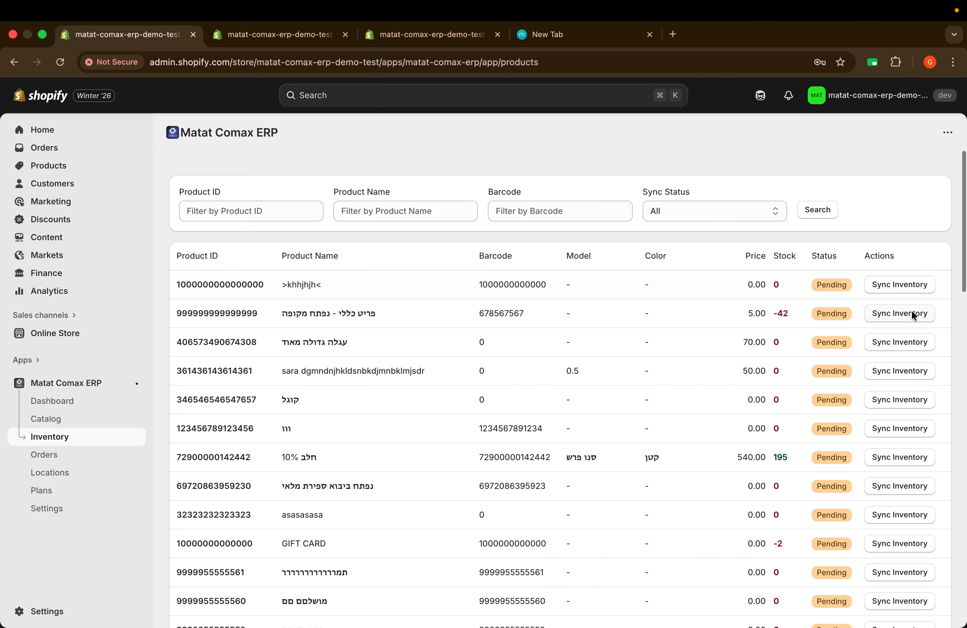
{"action": "left_click", "coordinate": [899, 313]}
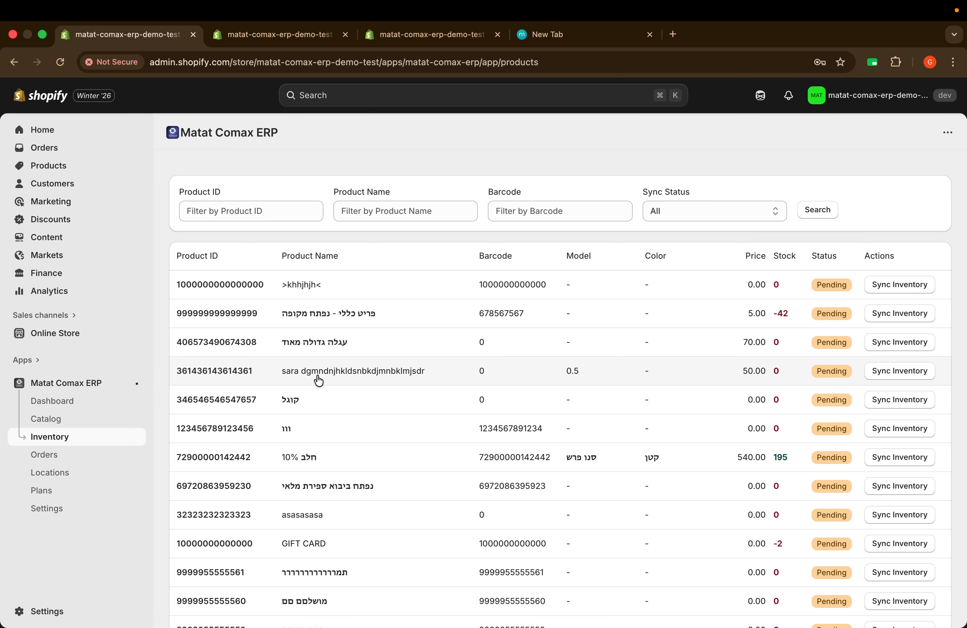
{"action": "left_click", "coordinate": [50, 514]}
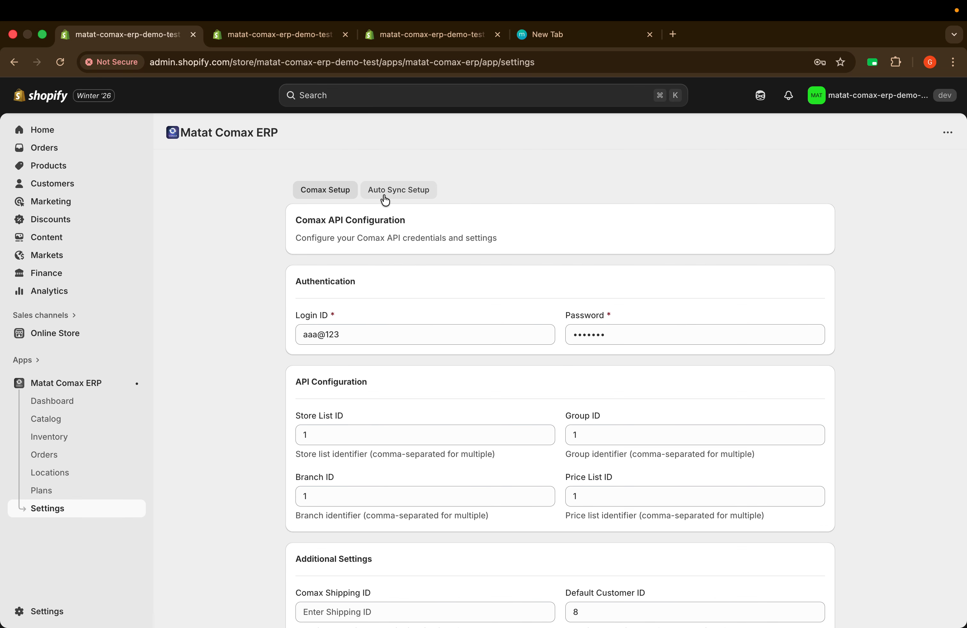
Step: Review the Auto Sync Setup options and start an immediate full catalog sync from Comax
{"action": "left_click", "coordinate": [384, 200]}
{"action": "scroll", "coordinate": [497, 350], "scroll_direction": "down", "scroll_amount": 3}
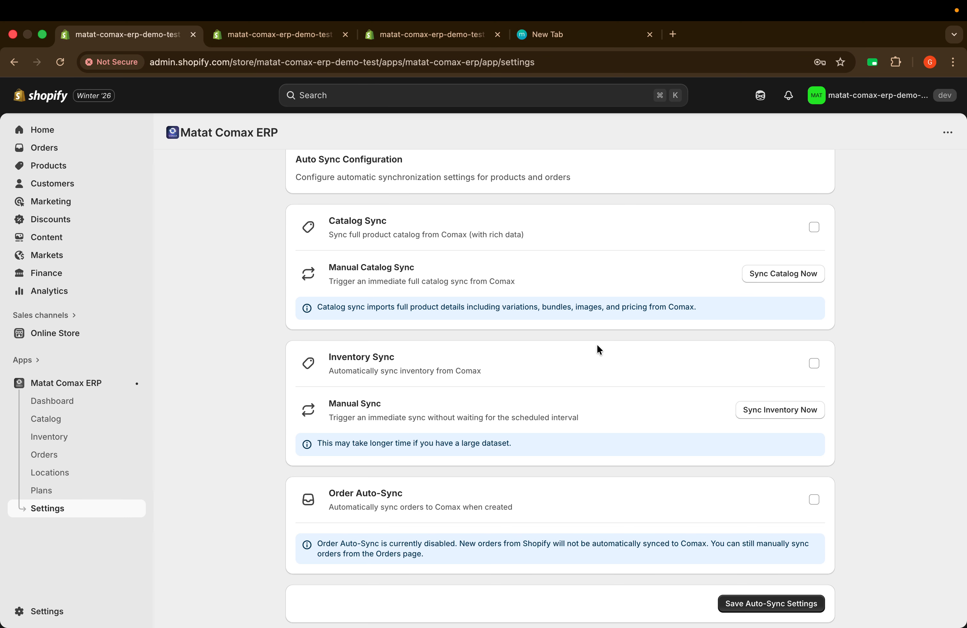
{"action": "scroll", "coordinate": [644, 308], "scroll_direction": "up", "scroll_amount": 2}
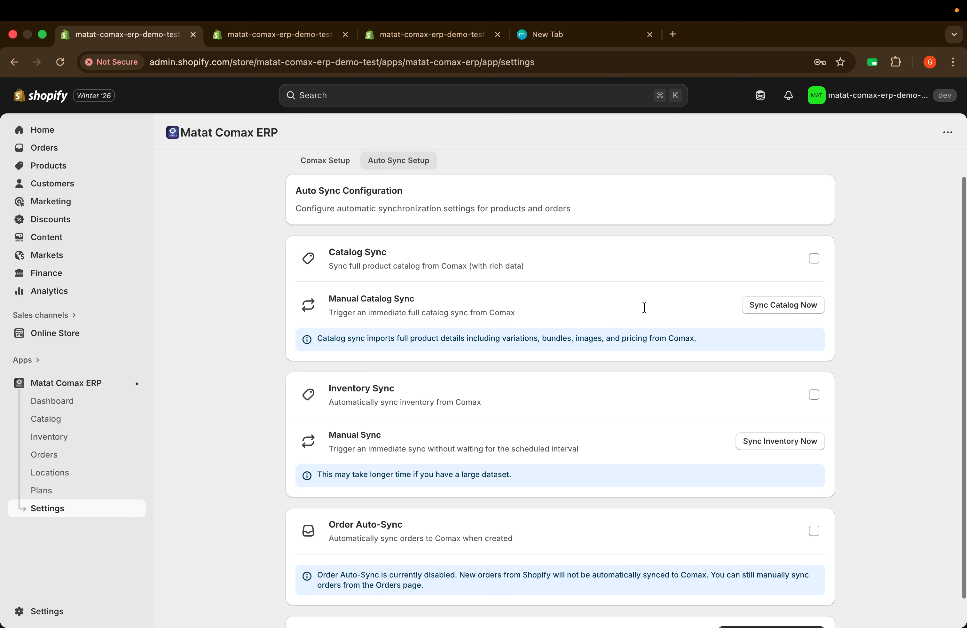
{"action": "scroll", "coordinate": [625, 289], "scroll_direction": "up", "scroll_amount": 2}
{"action": "scroll", "coordinate": [626, 288], "scroll_direction": "down", "scroll_amount": 2}
{"action": "scroll", "coordinate": [626, 289], "scroll_direction": "up", "scroll_amount": 2}
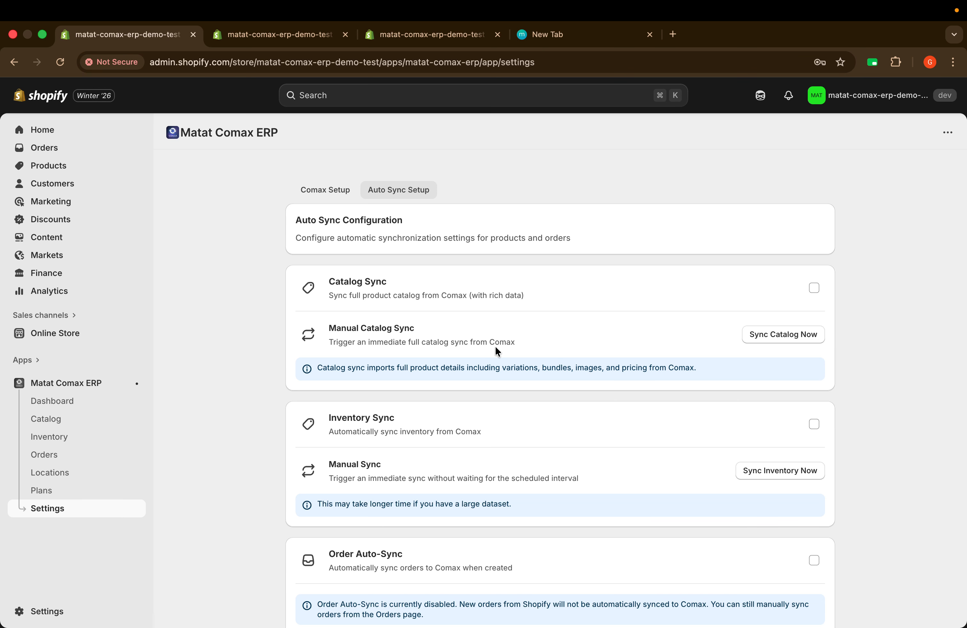
{"action": "left_click", "coordinate": [785, 339]}
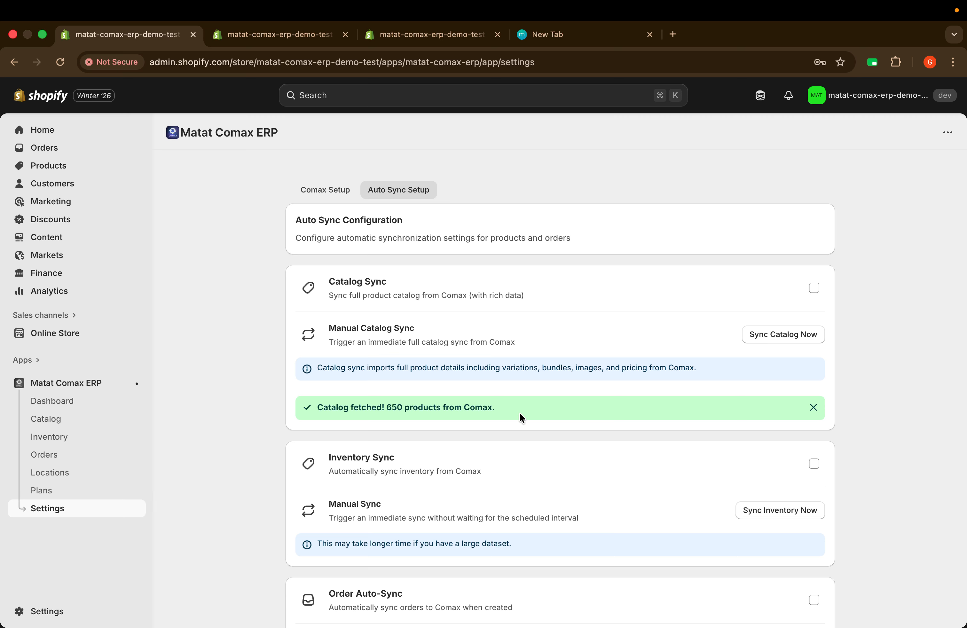
Step: Open the app's Catalog list after the 650-product sync completes
{"action": "left_click", "coordinate": [59, 418]}
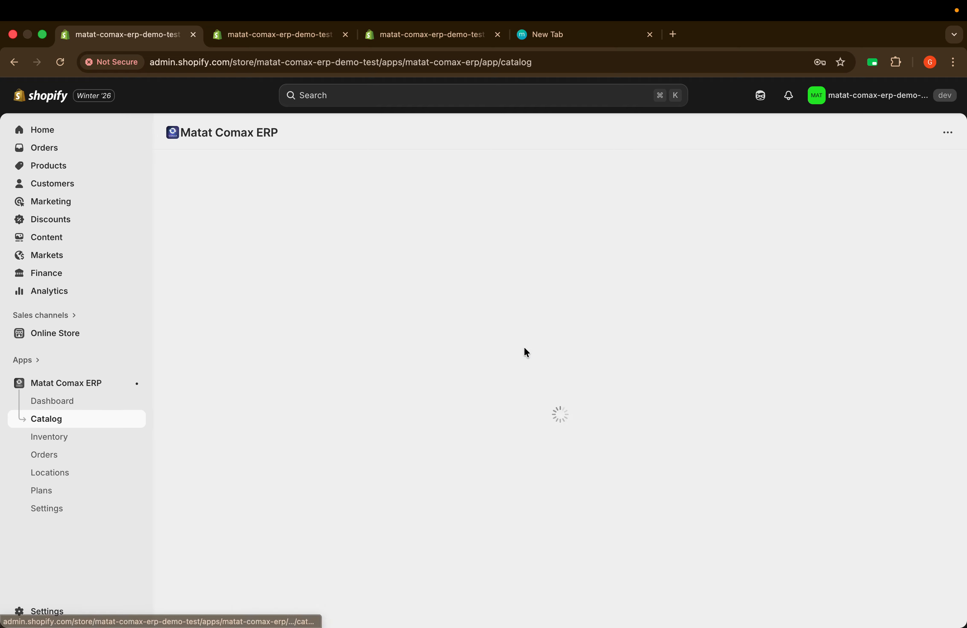
Step: Scroll the Catalog table and reload the page to load the fetched products
{"action": "scroll", "coordinate": [546, 379], "scroll_direction": "down", "scroll_amount": 15}
{"action": "scroll", "coordinate": [543, 388], "scroll_direction": "down", "scroll_amount": 10}
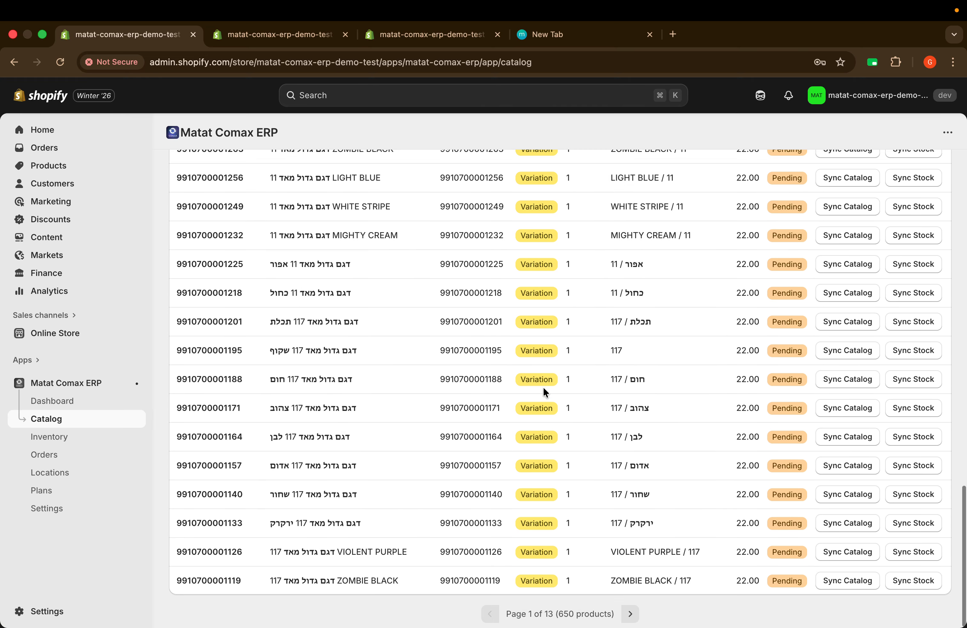
{"action": "scroll", "coordinate": [544, 388], "scroll_direction": "up", "scroll_amount": 20}
{"action": "key", "text": "super+r"}
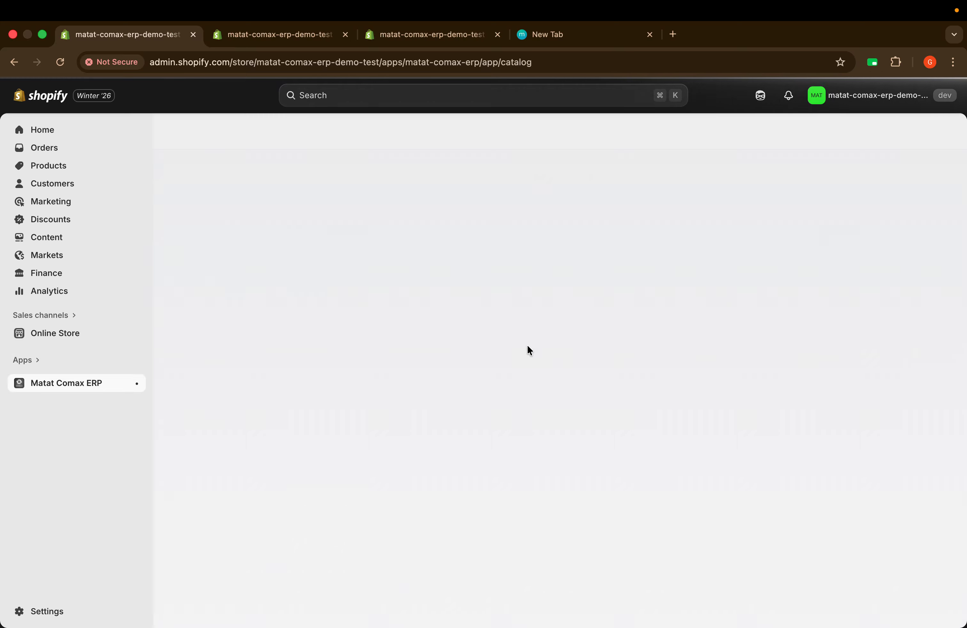
Step: Reload the Catalog again so the 650 products list with Duplicate Attr variations at the top
{"action": "scroll", "coordinate": [596, 381], "scroll_direction": "down", "scroll_amount": 10}
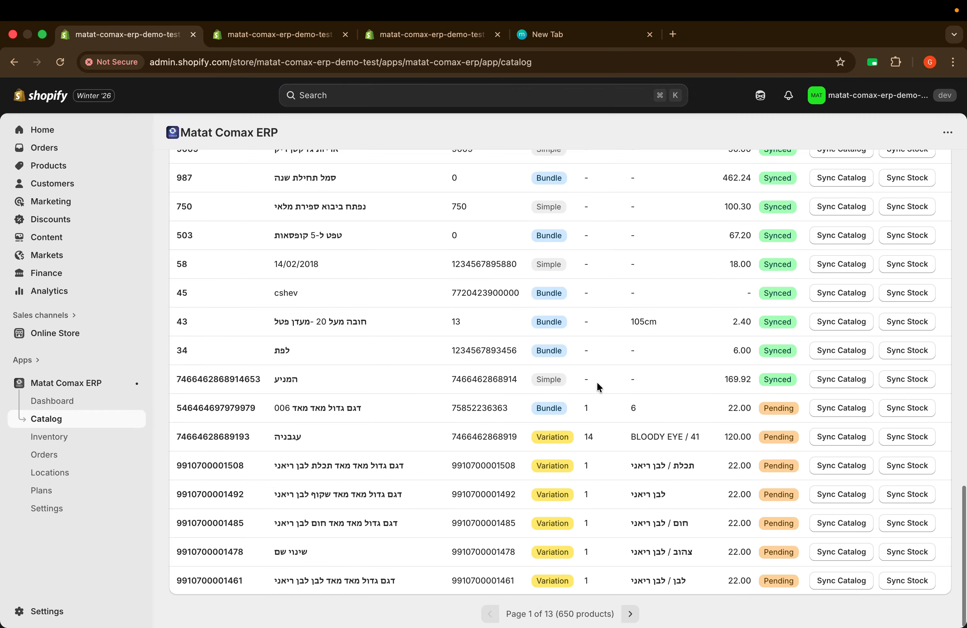
{"action": "scroll", "coordinate": [597, 381], "scroll_direction": "up", "scroll_amount": 5}
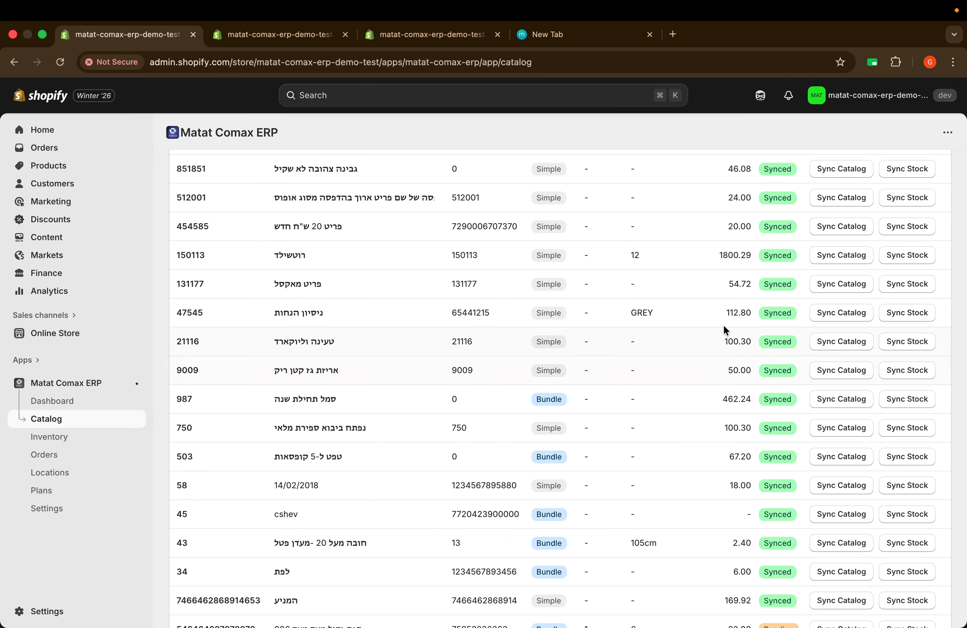
{"action": "scroll", "coordinate": [723, 325], "scroll_direction": "up", "scroll_amount": 5}
{"action": "scroll", "coordinate": [678, 330], "scroll_direction": "down", "scroll_amount": 2}
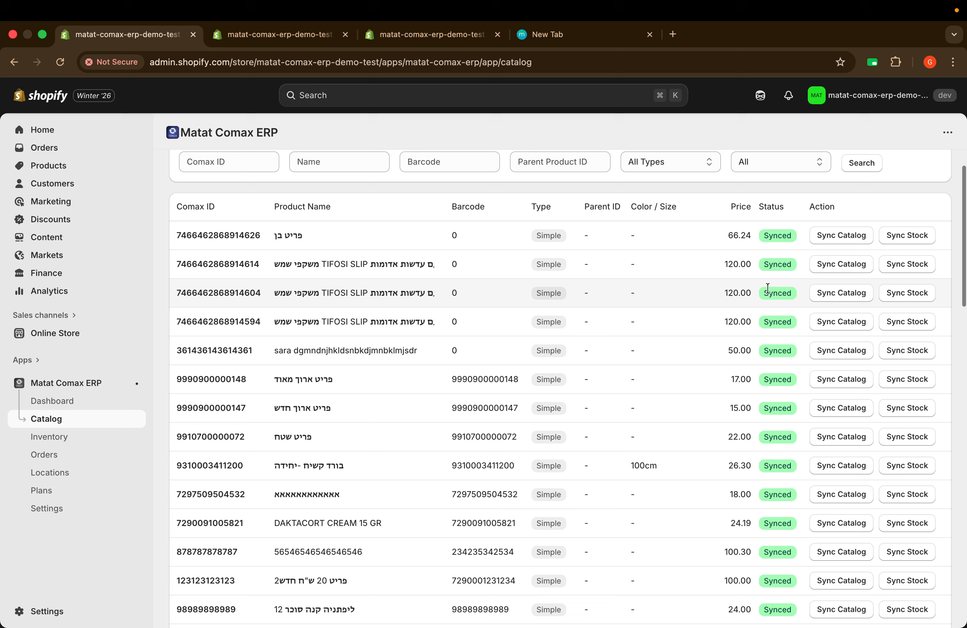
{"action": "scroll", "coordinate": [790, 326], "scroll_direction": "down", "scroll_amount": 10}
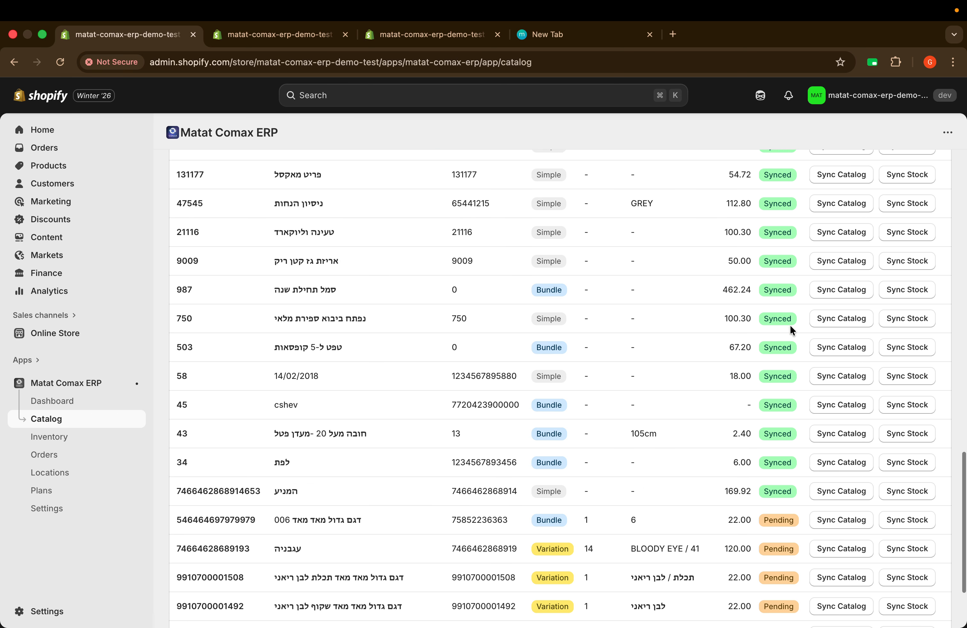
{"action": "scroll", "coordinate": [790, 326], "scroll_direction": "up", "scroll_amount": 12}
{"action": "scroll", "coordinate": [791, 329], "scroll_direction": "down", "scroll_amount": 15}
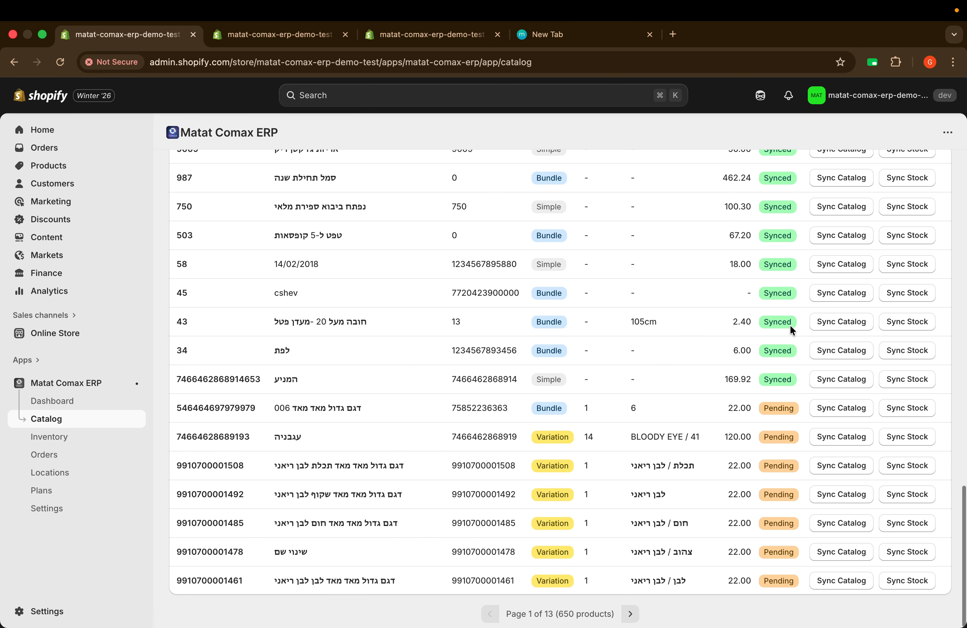
{"action": "key", "text": "super+r"}
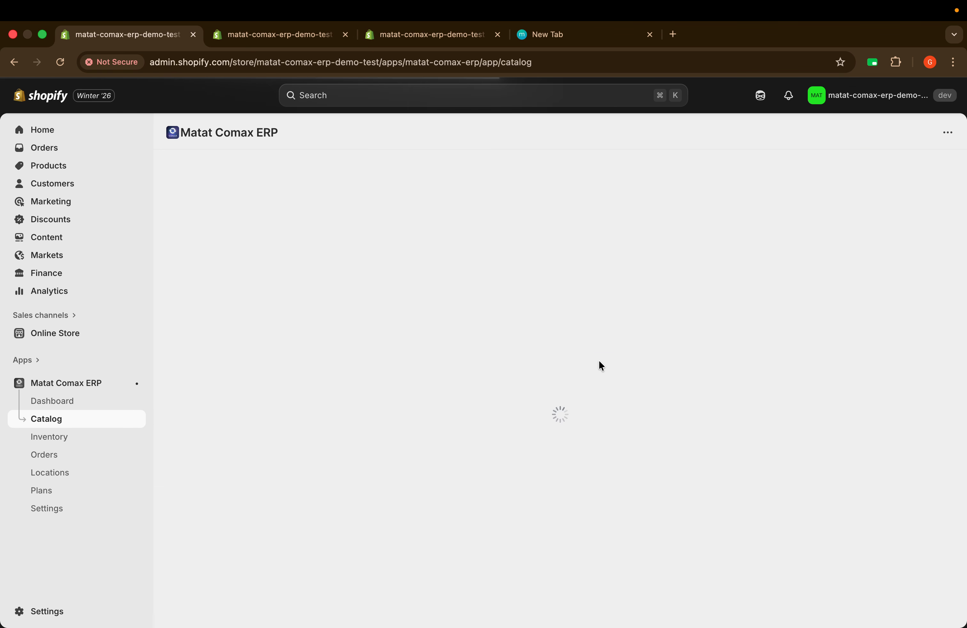
{"action": "scroll", "coordinate": [647, 383], "scroll_direction": "down", "scroll_amount": 15}
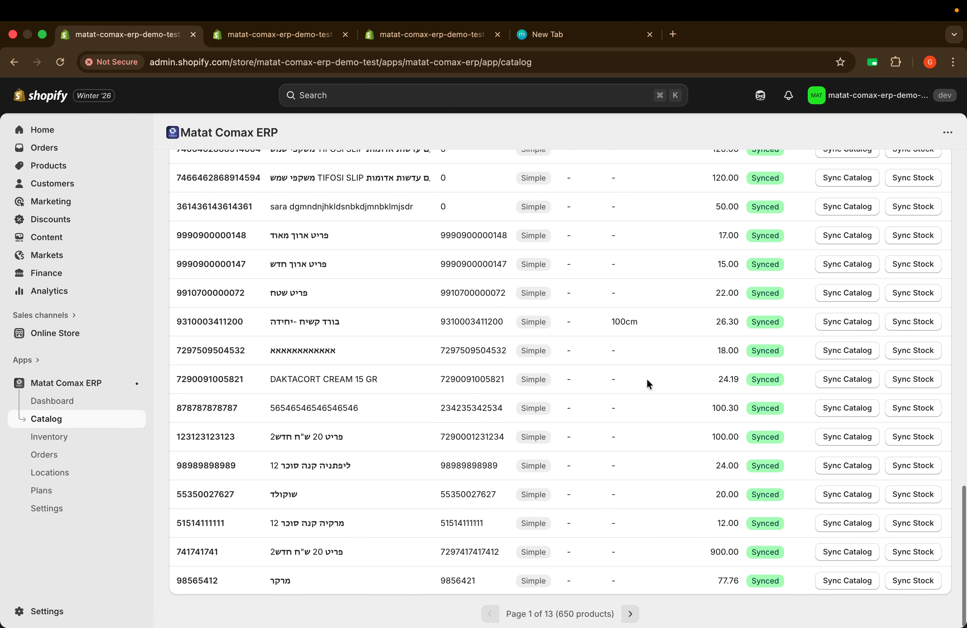
{"action": "scroll", "coordinate": [647, 378], "scroll_direction": "up", "scroll_amount": 15}
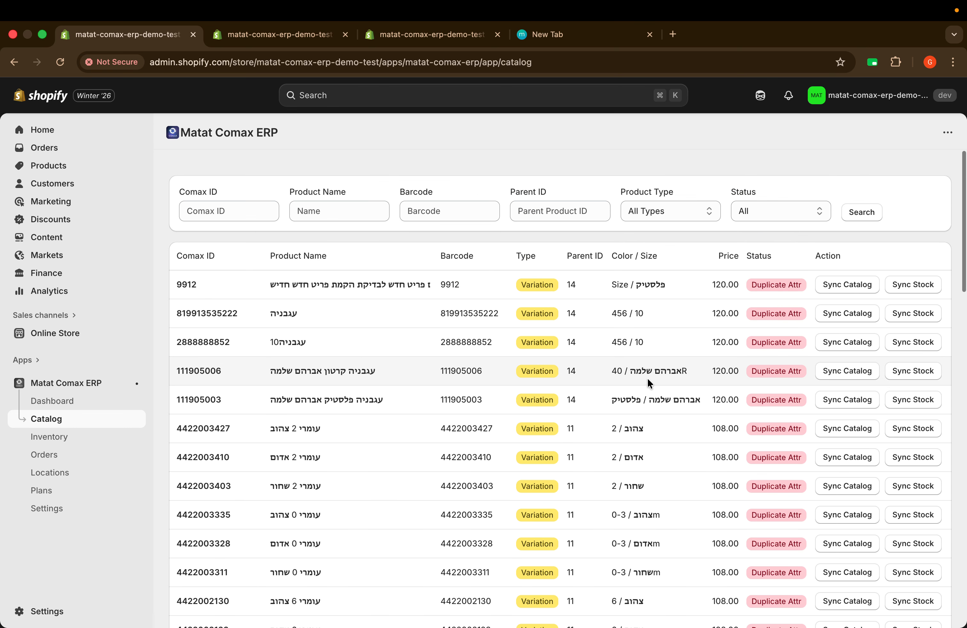
Step: Set the Catalog status filter to Synced
{"action": "left_click", "coordinate": [758, 210]}
{"action": "left_click", "coordinate": [773, 225]}
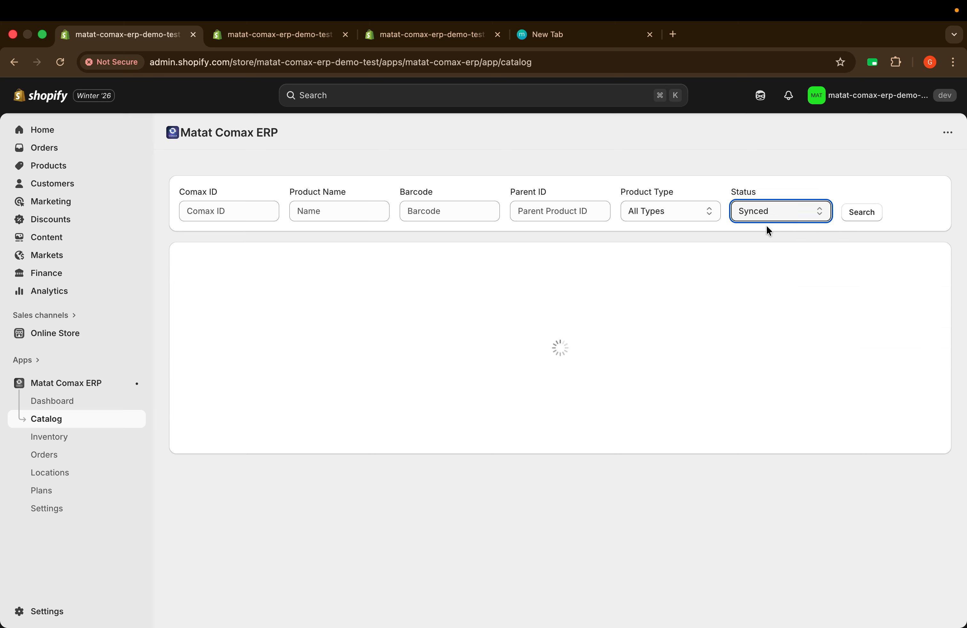
{"action": "scroll", "coordinate": [606, 457], "scroll_direction": "down", "scroll_amount": 7}
{"action": "scroll", "coordinate": [604, 454], "scroll_direction": "down", "scroll_amount": 3}
{"action": "scroll", "coordinate": [604, 454], "scroll_direction": "up", "scroll_amount": 8}
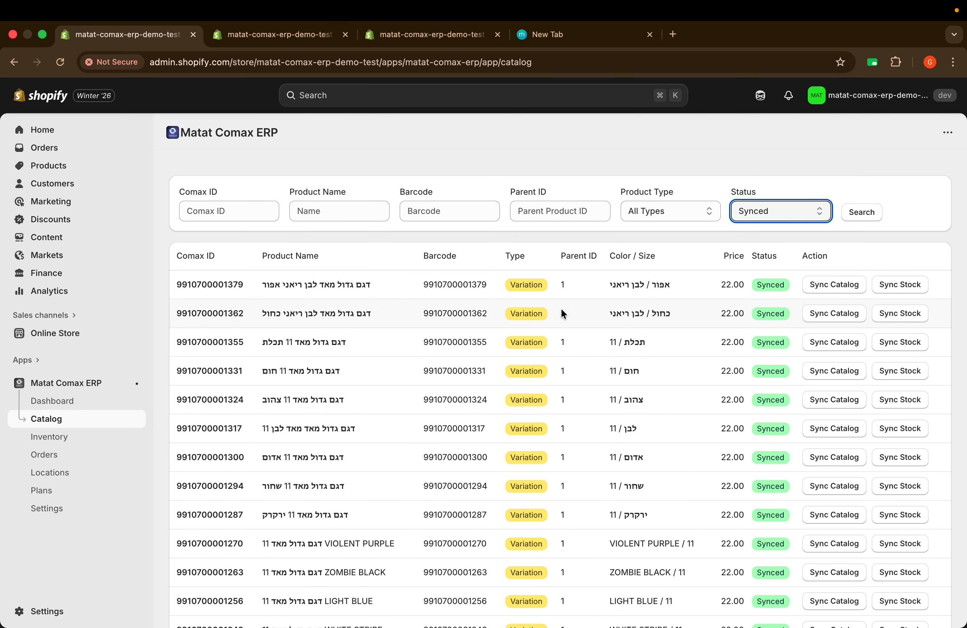
{"action": "scroll", "coordinate": [563, 316], "scroll_direction": "down", "scroll_amount": 2}
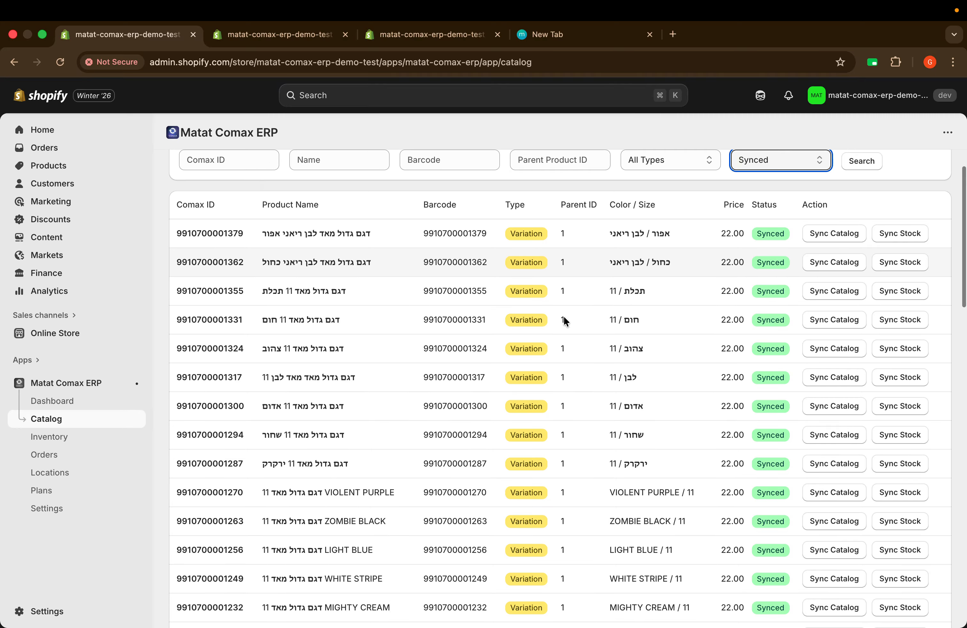
{"action": "scroll", "coordinate": [670, 308], "scroll_direction": "down", "scroll_amount": 20}
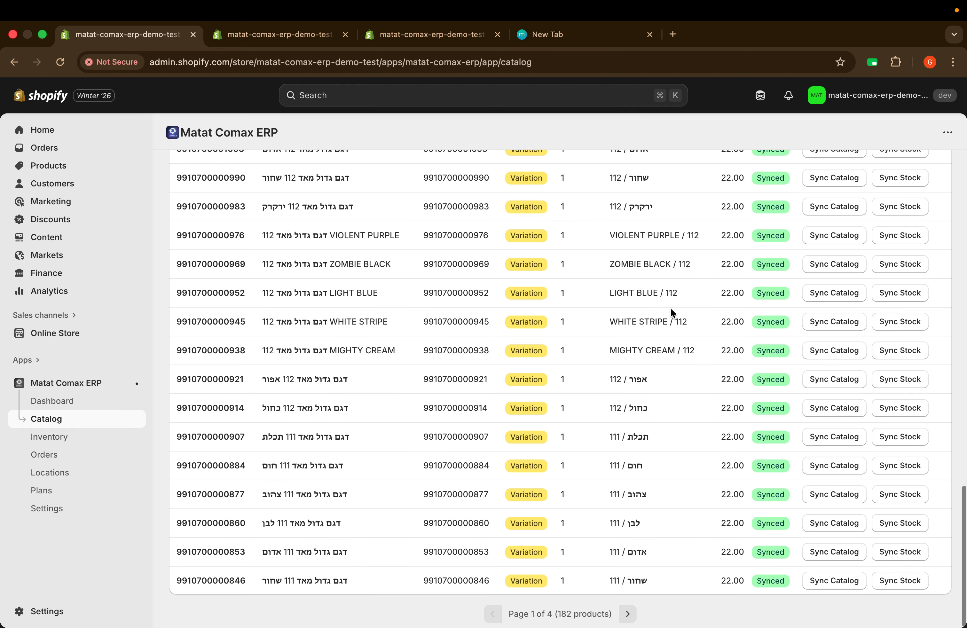
{"action": "scroll", "coordinate": [684, 281], "scroll_direction": "up", "scroll_amount": 20}
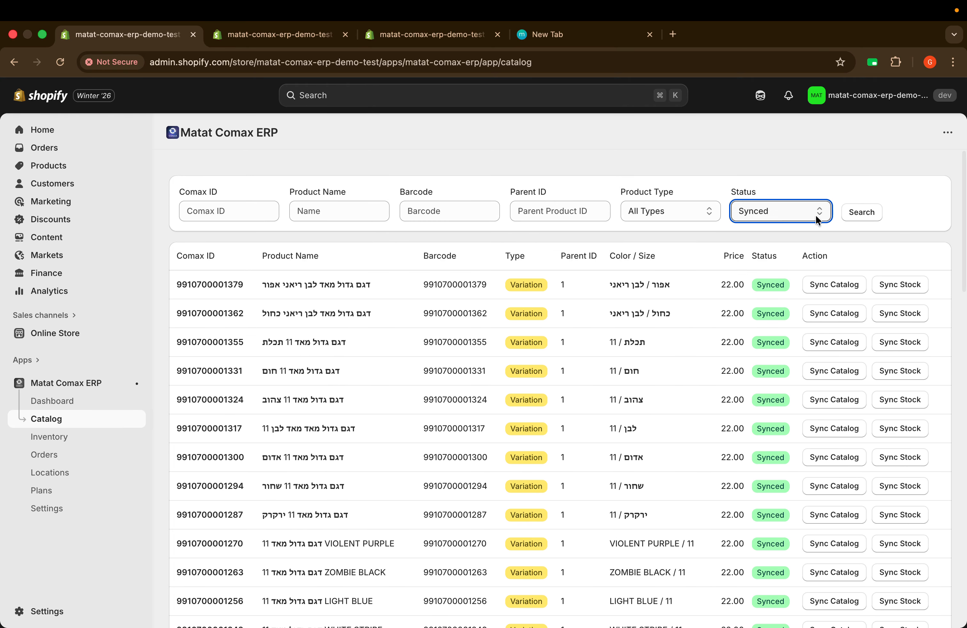
Step: Rerun the Catalog search with the Synced filter, showing 618 synced products
{"action": "left_click", "coordinate": [860, 213]}
{"action": "scroll", "coordinate": [607, 323], "scroll_direction": "down", "scroll_amount": 20}
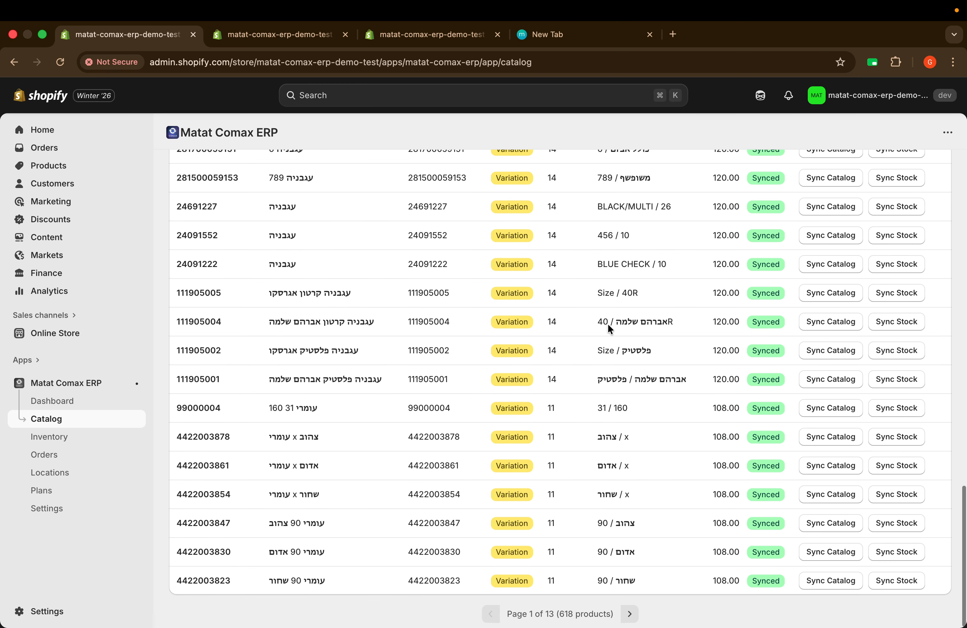
{"action": "scroll", "coordinate": [608, 323], "scroll_direction": "up", "scroll_amount": 20}
{"action": "scroll", "coordinate": [608, 324], "scroll_direction": "down", "scroll_amount": 20}
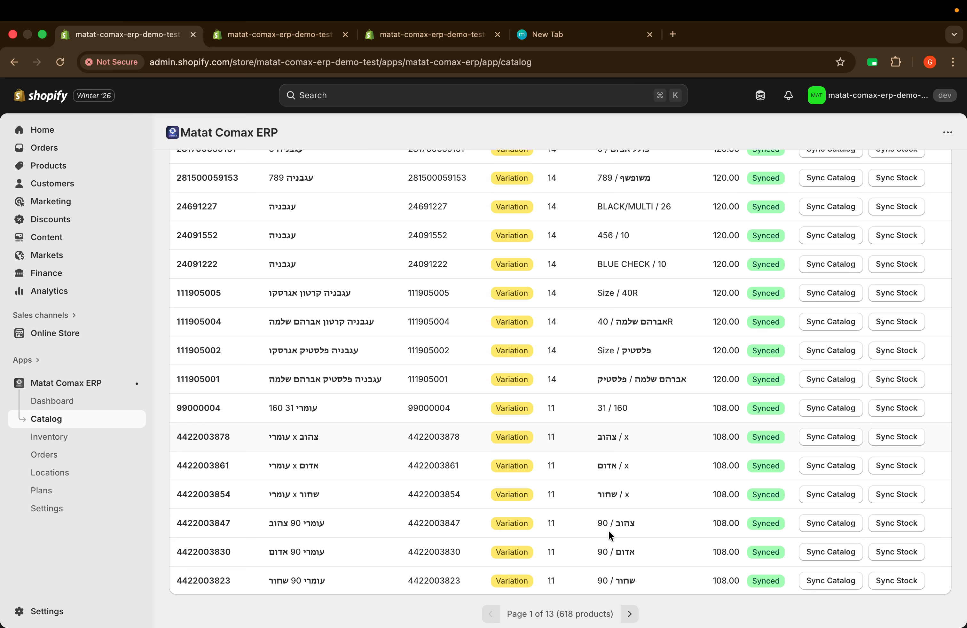
{"action": "left_click_drag", "start_coordinate": [557, 618], "coordinate": [576, 617]}
Step: Reset the Catalog status filter to All, then bring up the Shopify Products list
{"action": "scroll", "coordinate": [608, 304], "scroll_direction": "up", "scroll_amount": 20}
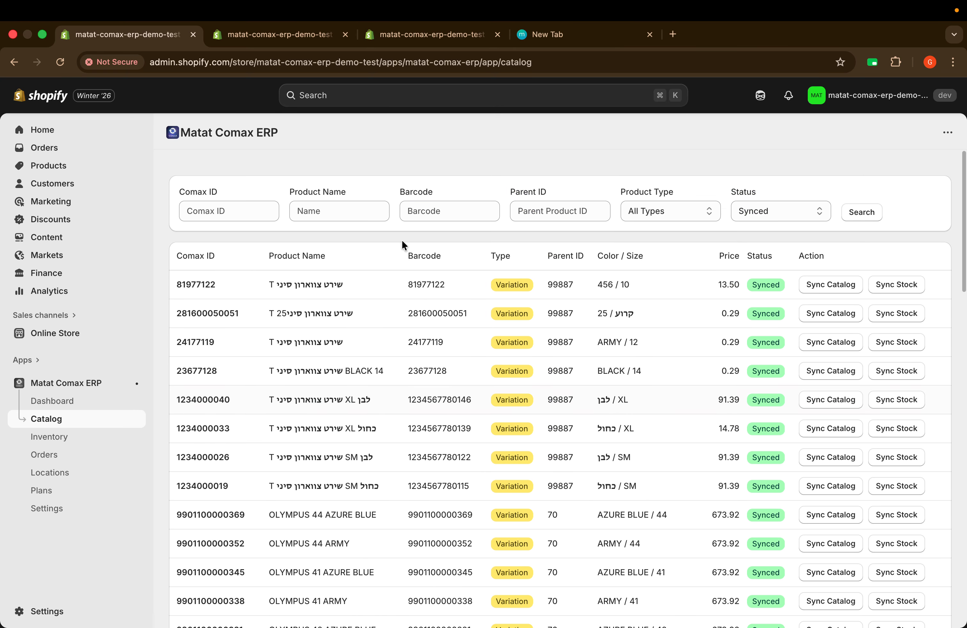
{"action": "left_click", "coordinate": [802, 211]}
{"action": "left_click", "coordinate": [767, 191]}
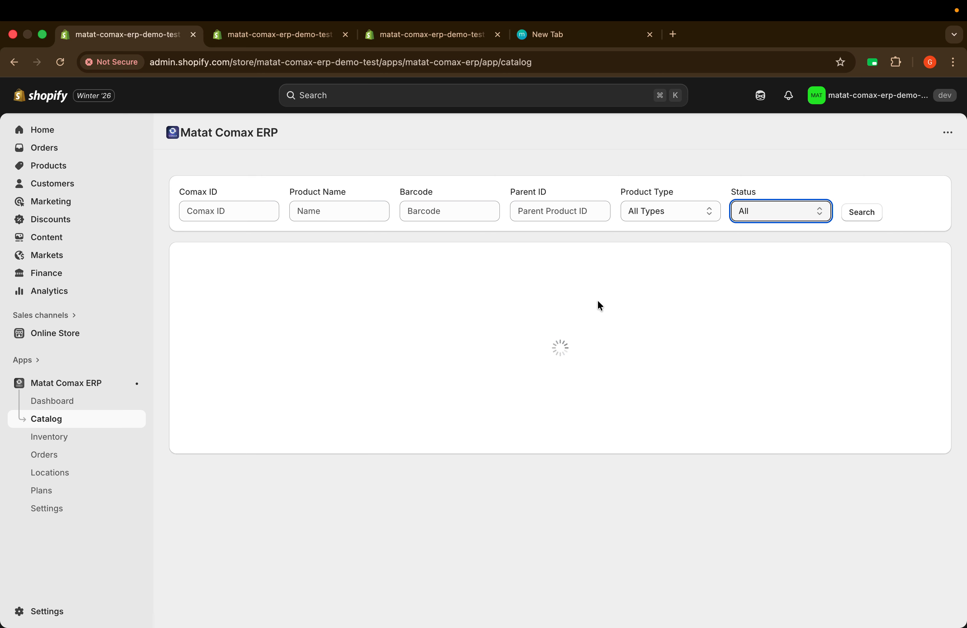
{"action": "scroll", "coordinate": [522, 433], "scroll_direction": "down", "scroll_amount": 20}
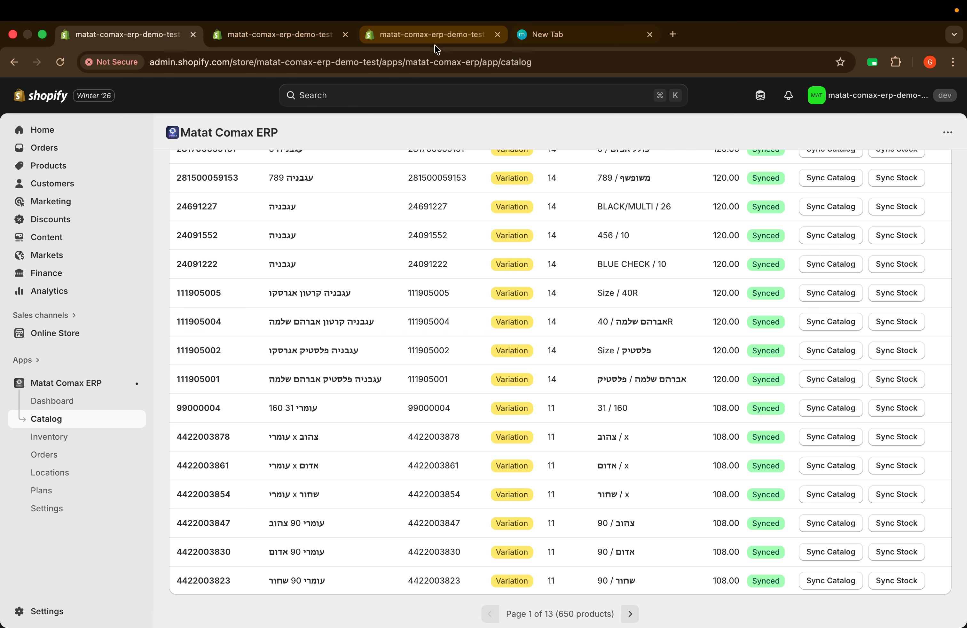
{"action": "left_click", "coordinate": [412, 41]}
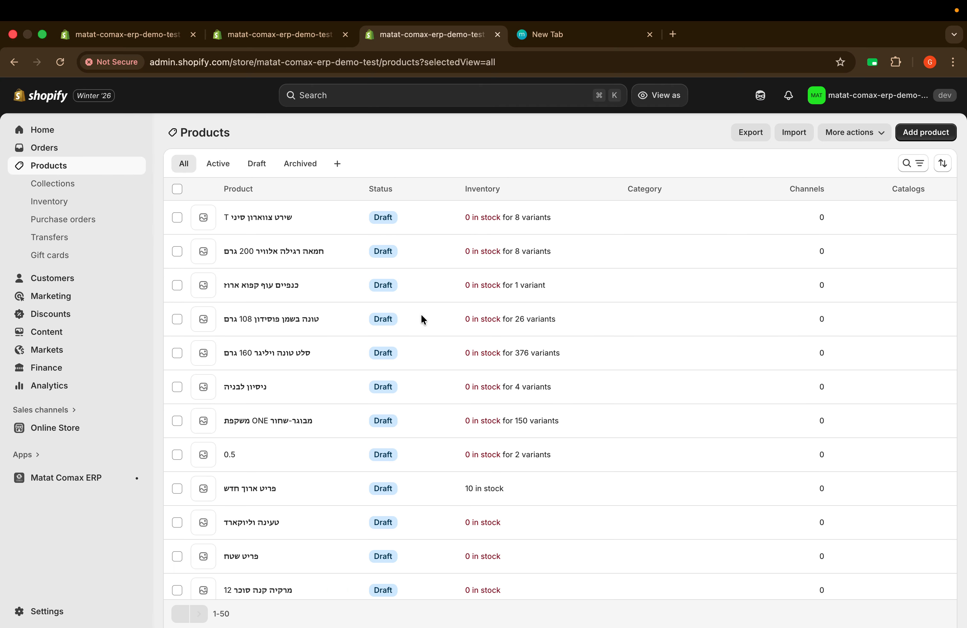
Step: Browse the Products list and look at the סלט טונה וליגר 160 גרם product page
{"action": "scroll", "coordinate": [373, 362], "scroll_direction": "down", "scroll_amount": 20}
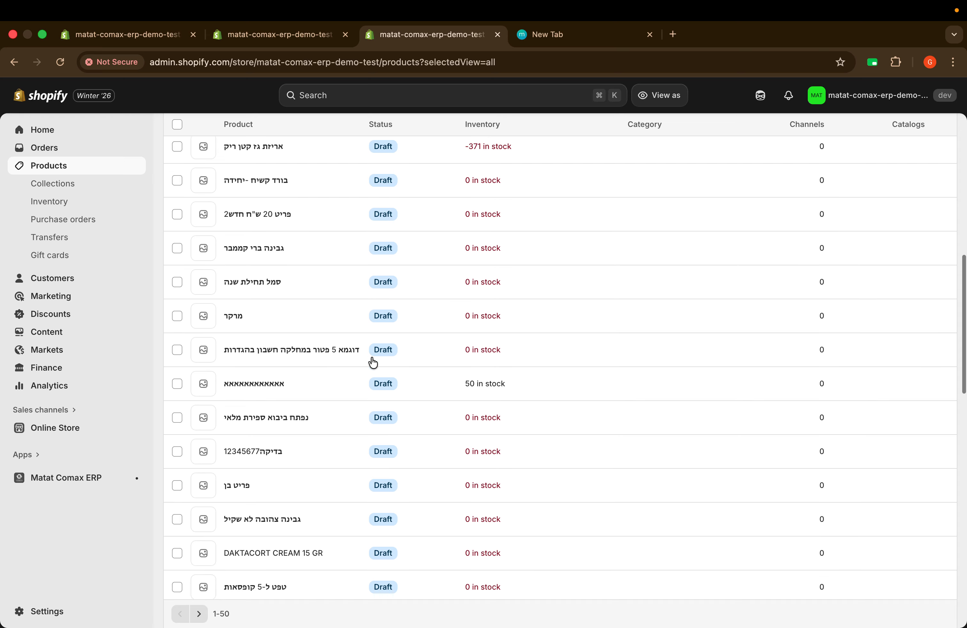
{"action": "scroll", "coordinate": [373, 362], "scroll_direction": "down", "scroll_amount": 8}
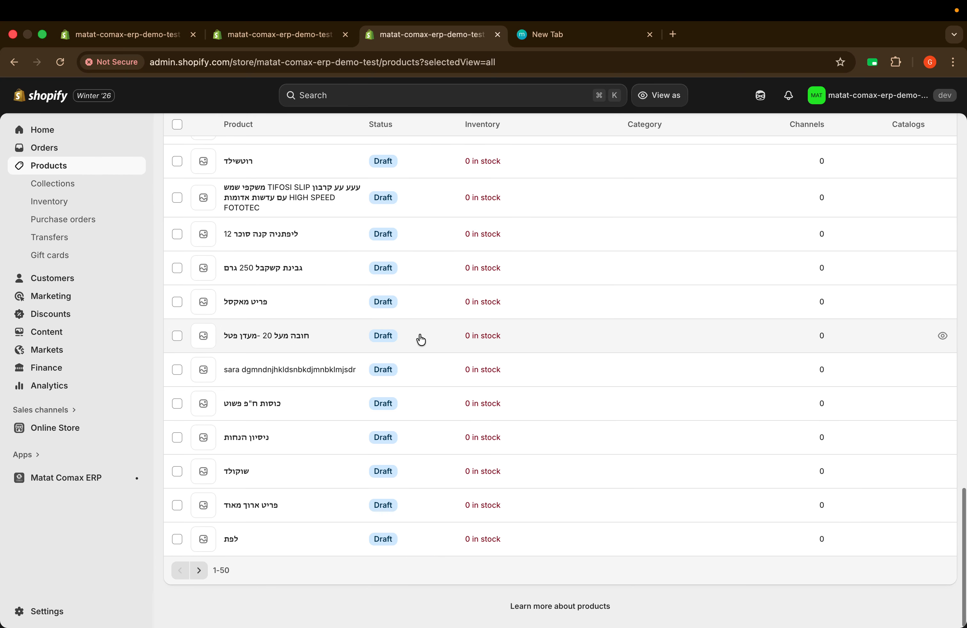
{"action": "scroll", "coordinate": [419, 339], "scroll_direction": "up", "scroll_amount": 15}
{"action": "scroll", "coordinate": [420, 340], "scroll_direction": "up", "scroll_amount": 8}
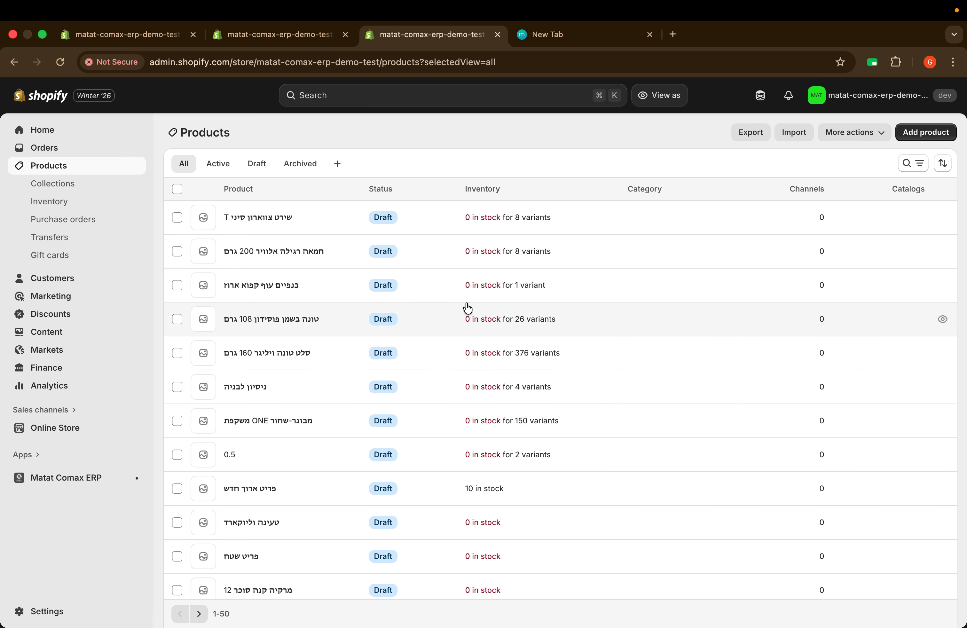
{"action": "left_click", "coordinate": [273, 356]}
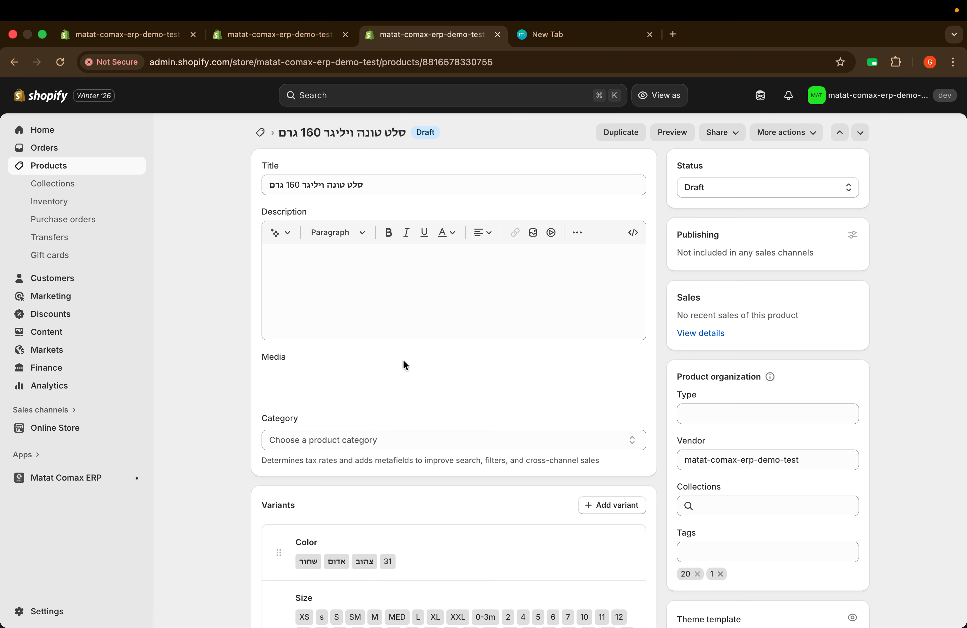
{"action": "scroll", "coordinate": [403, 364], "scroll_direction": "down", "scroll_amount": 1}
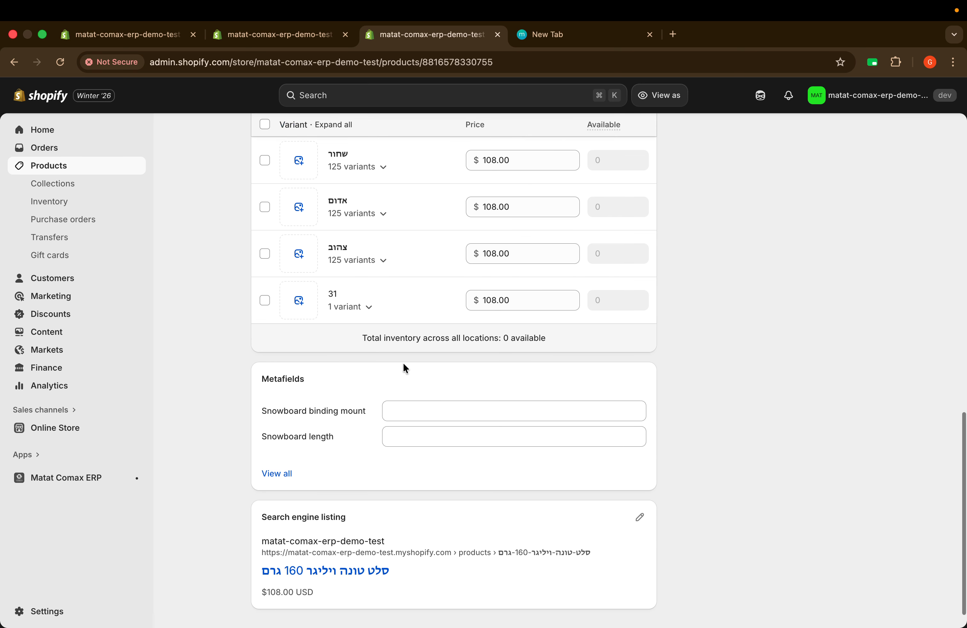
{"action": "scroll", "coordinate": [404, 365], "scroll_direction": "left", "scroll_amount": 5}
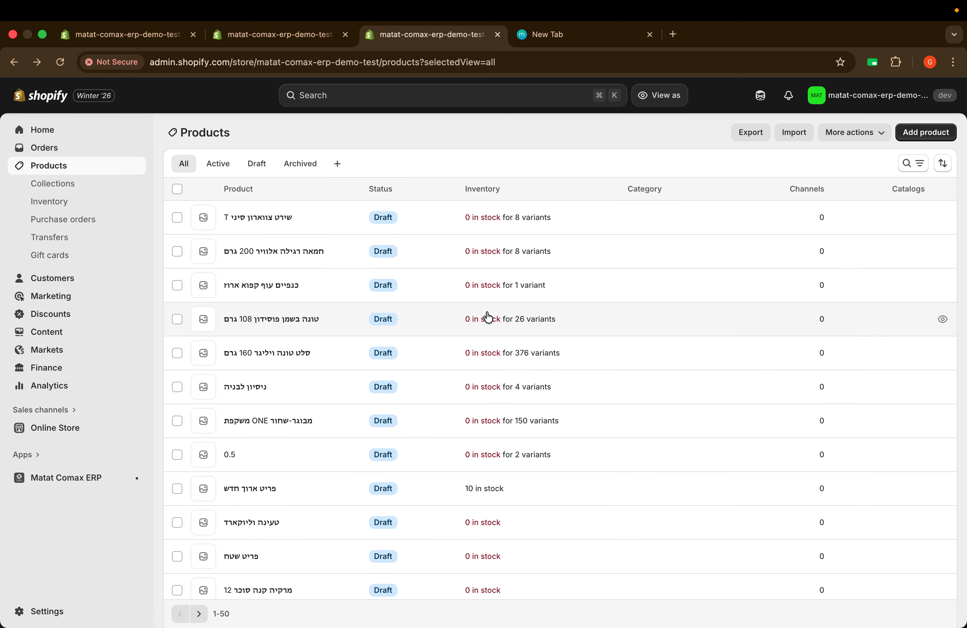
{"action": "scroll", "coordinate": [520, 356], "scroll_direction": "down", "scroll_amount": 12}
{"action": "scroll", "coordinate": [521, 356], "scroll_direction": "up", "scroll_amount": 12}
{"action": "scroll", "coordinate": [439, 376], "scroll_direction": "down", "scroll_amount": 3}
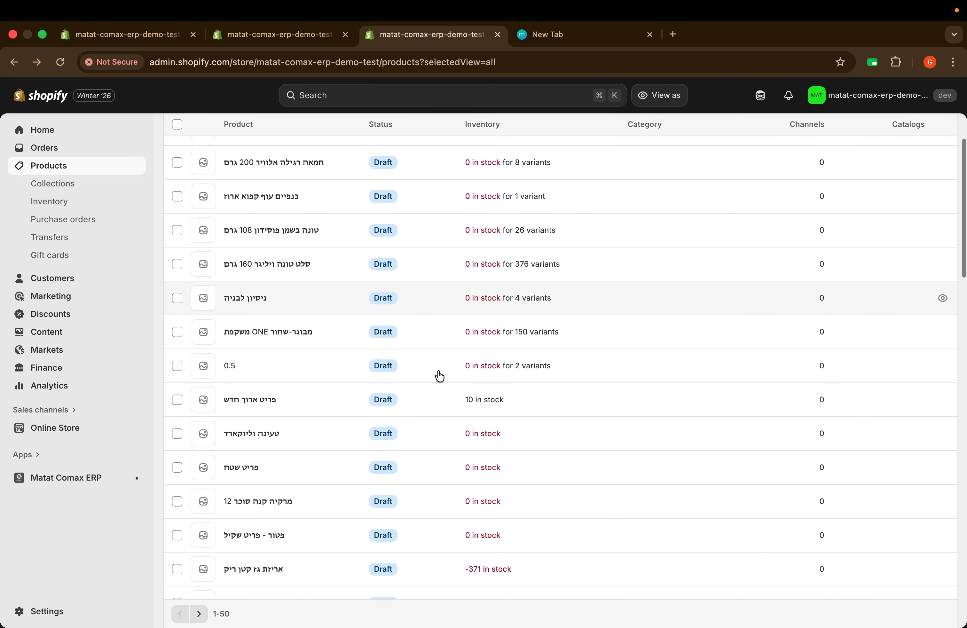
Step: Open the draft product פריט ארוך חדש, priced $15.00 with 10 on hand
{"action": "left_click", "coordinate": [284, 398]}
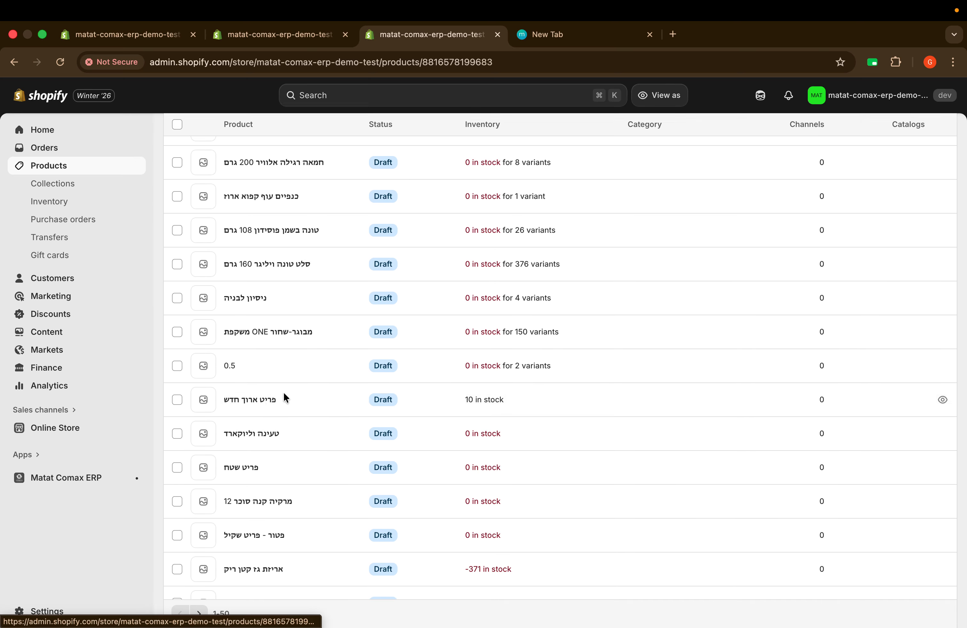
{"action": "scroll", "coordinate": [479, 372], "scroll_direction": "down", "scroll_amount": 10}
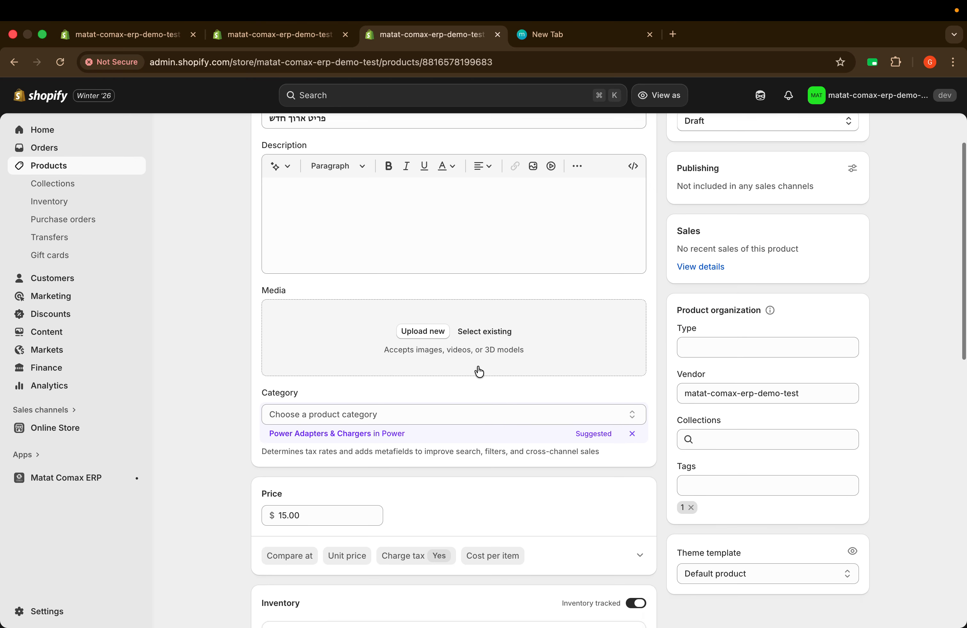
{"action": "scroll", "coordinate": [477, 366], "scroll_direction": "up", "scroll_amount": 10}
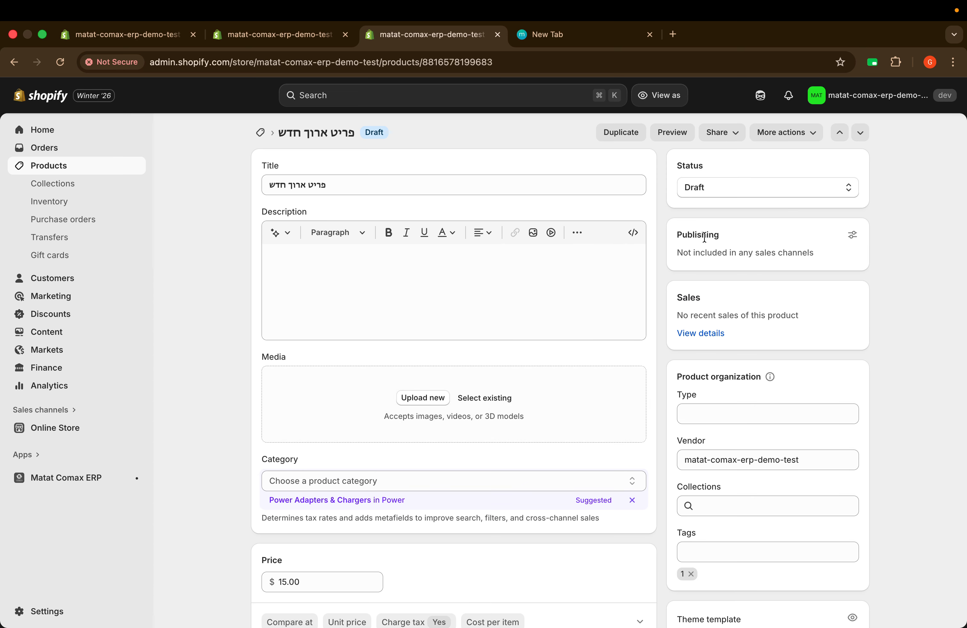
Step: Set פריט ארוך חדש's status to Active and save it
{"action": "left_click", "coordinate": [742, 192]}
{"action": "left_click", "coordinate": [754, 212]}
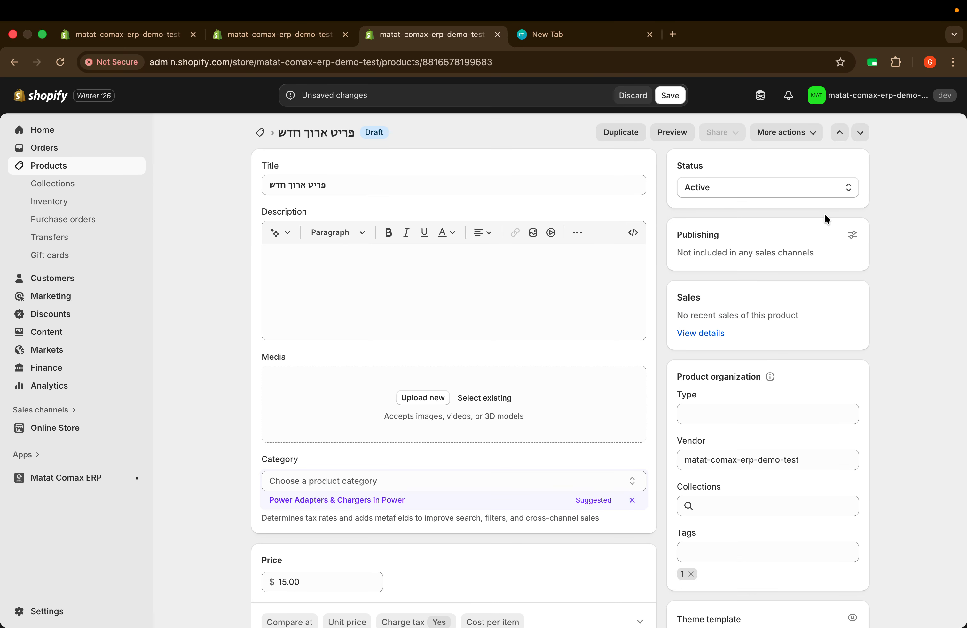
{"action": "left_click", "coordinate": [670, 95]}
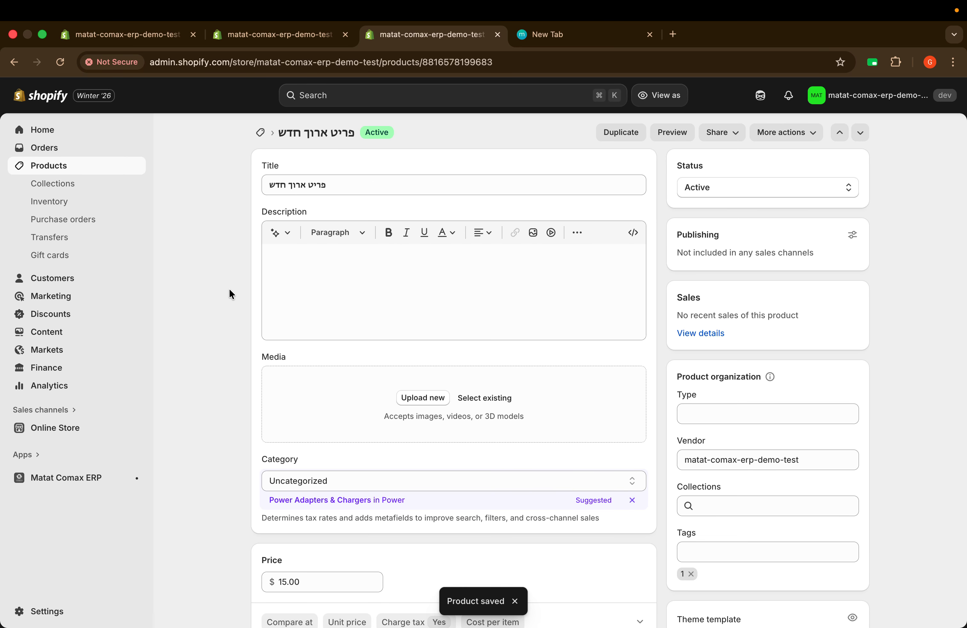
Step: Copy the product title פריט ארוך חדש and go to the Orders page
{"action": "double_click", "coordinate": [301, 186]}
{"action": "triple_click", "coordinate": [301, 186]}
{"action": "key", "text": "super+c"}
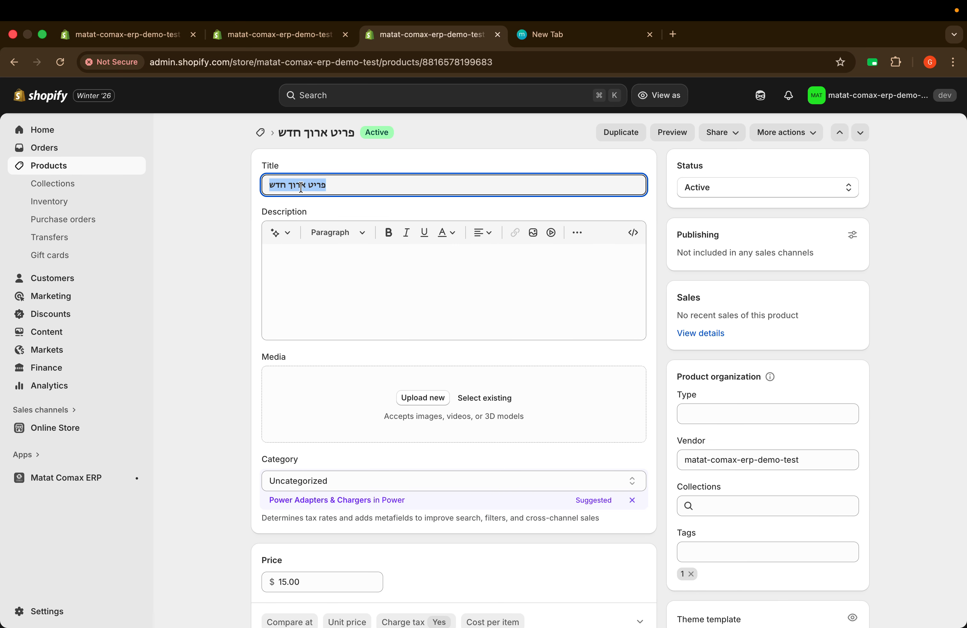
{"action": "left_click", "coordinate": [220, 182]}
{"action": "left_click", "coordinate": [43, 148]}
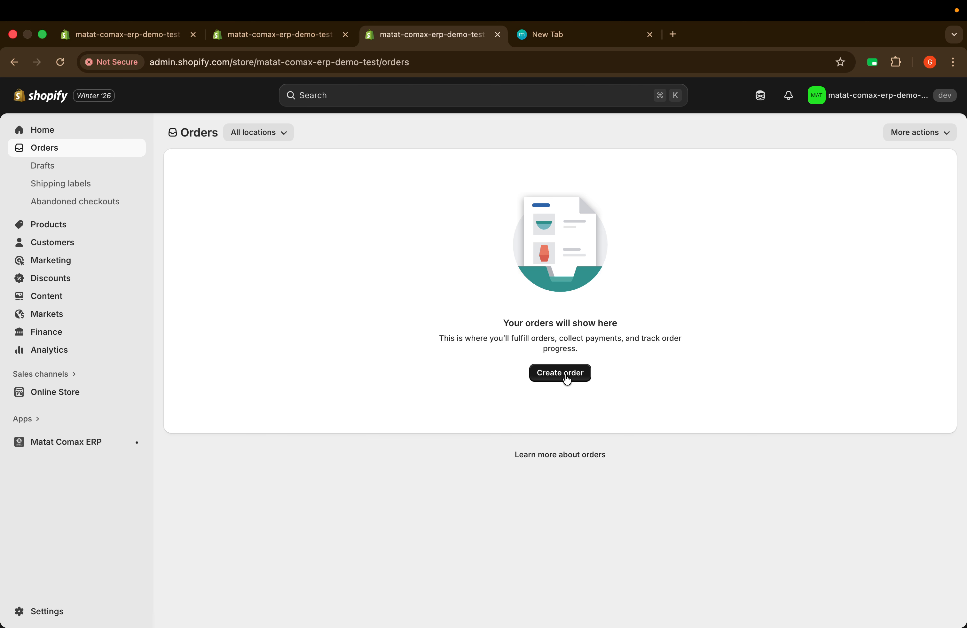
Step: Start a new order and add one פריט ארוך חדש at $15.00
{"action": "left_click", "coordinate": [565, 376]}
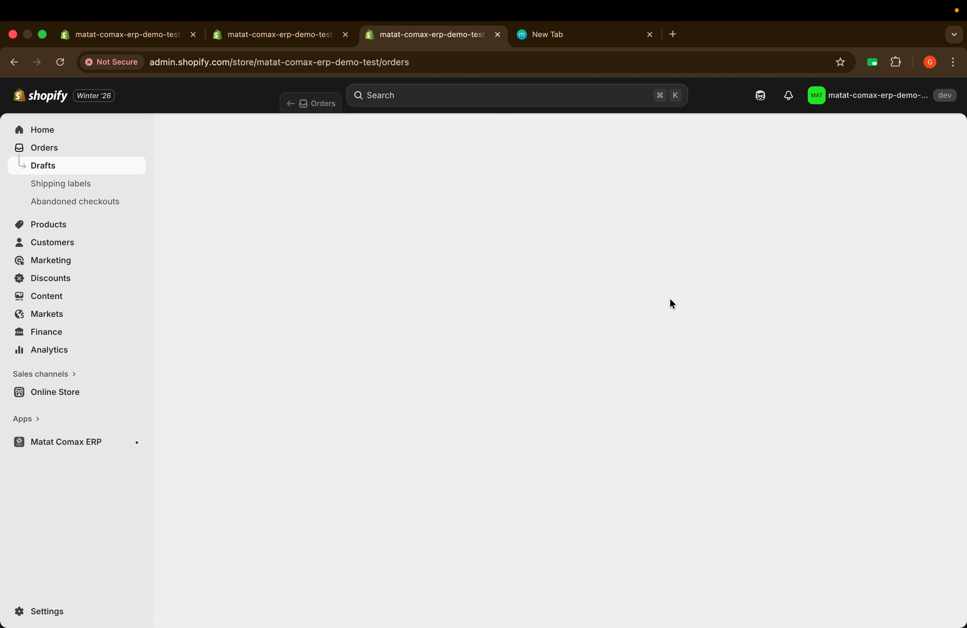
{"action": "left_click", "coordinate": [338, 191]}
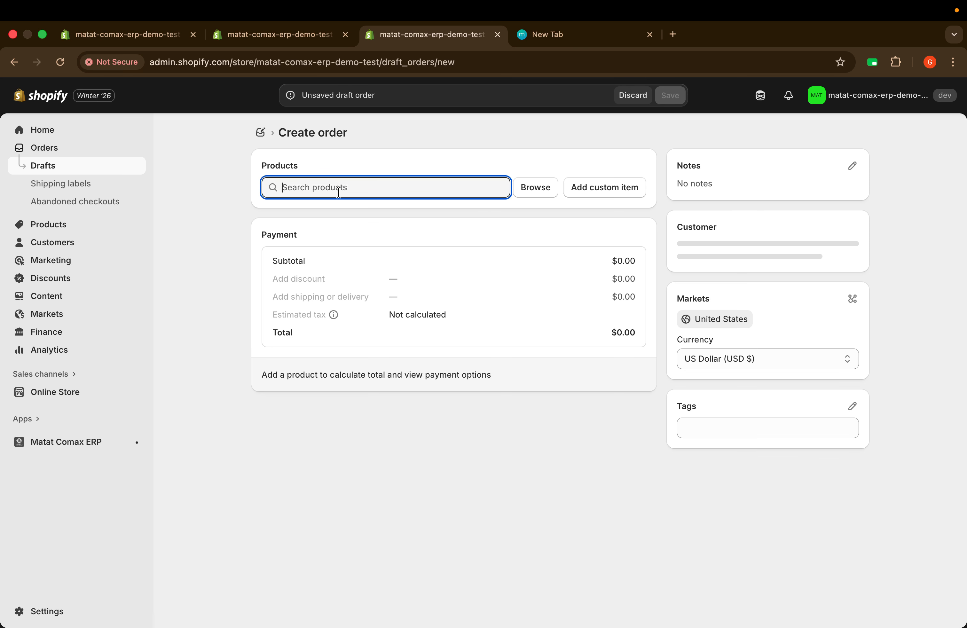
{"action": "left_click", "coordinate": [542, 188]}
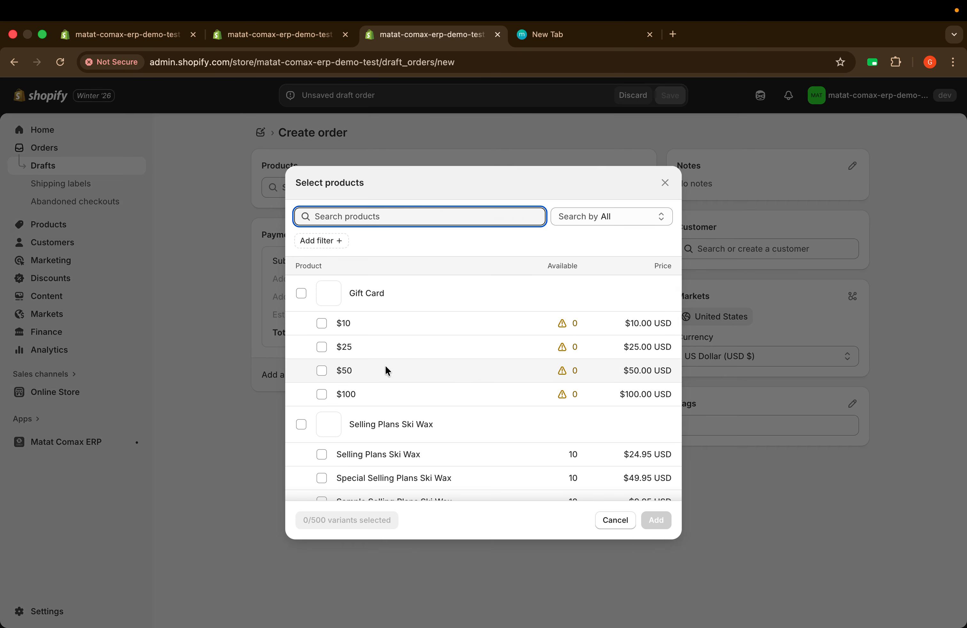
{"action": "scroll", "coordinate": [387, 370], "scroll_direction": "down", "scroll_amount": 3}
{"action": "scroll", "coordinate": [386, 369], "scroll_direction": "up", "scroll_amount": 4}
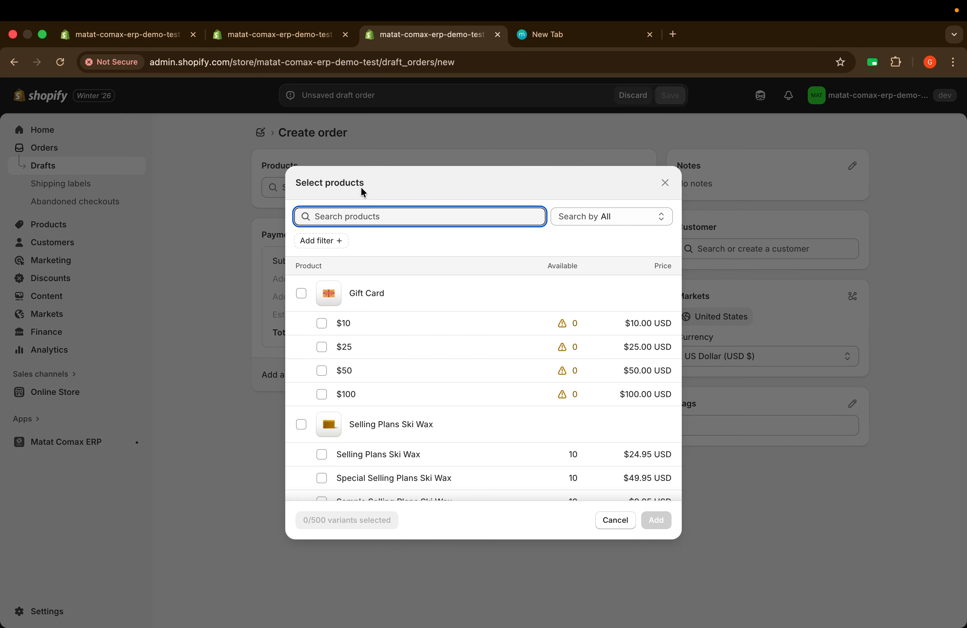
{"action": "key", "text": "super+v"}
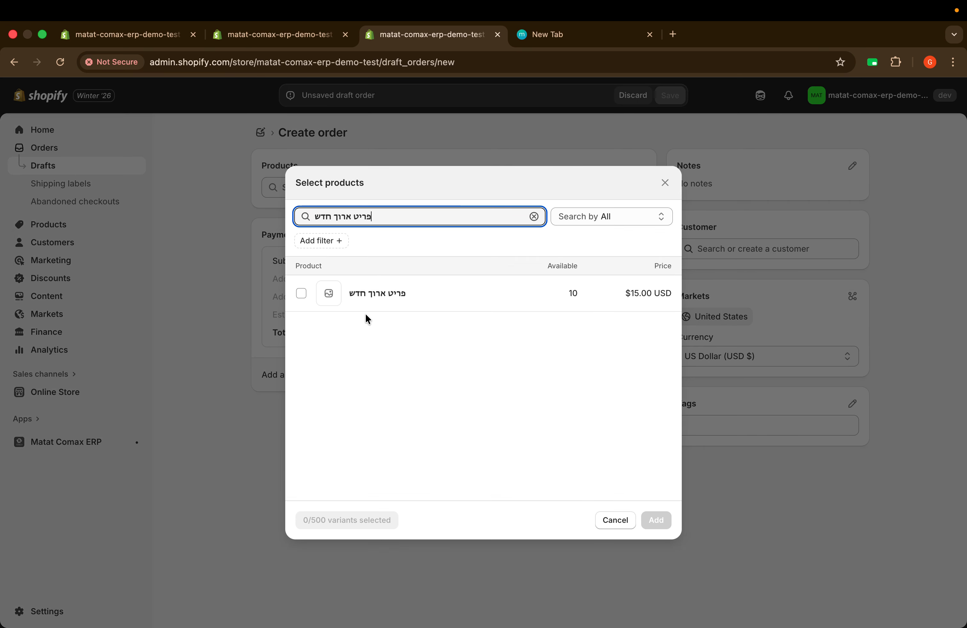
{"action": "left_click", "coordinate": [302, 293]}
{"action": "left_click", "coordinate": [656, 520]}
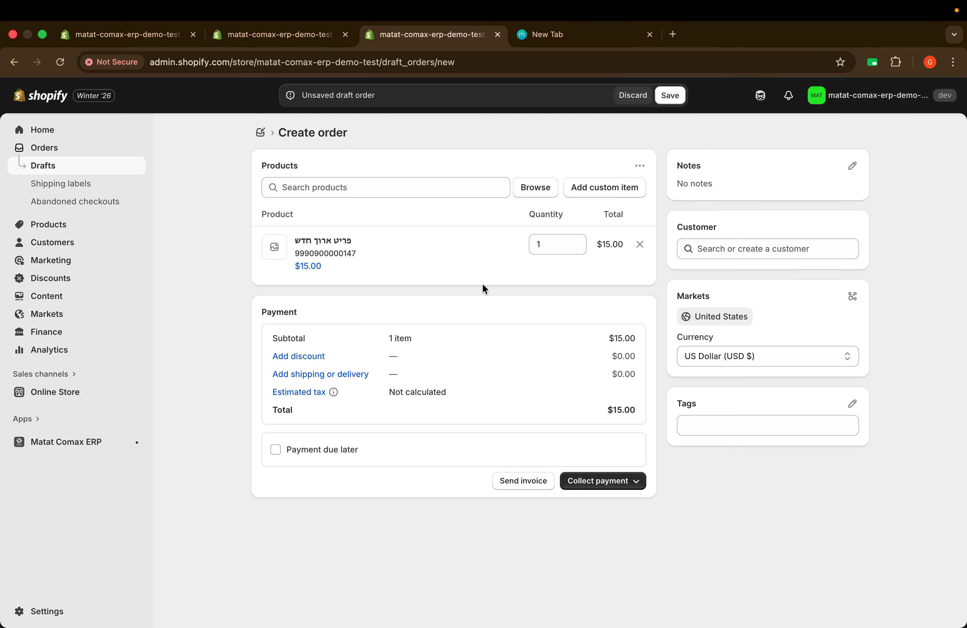
Step: Attach an existing customer and collect payment by credit card
{"action": "left_click", "coordinate": [739, 249]}
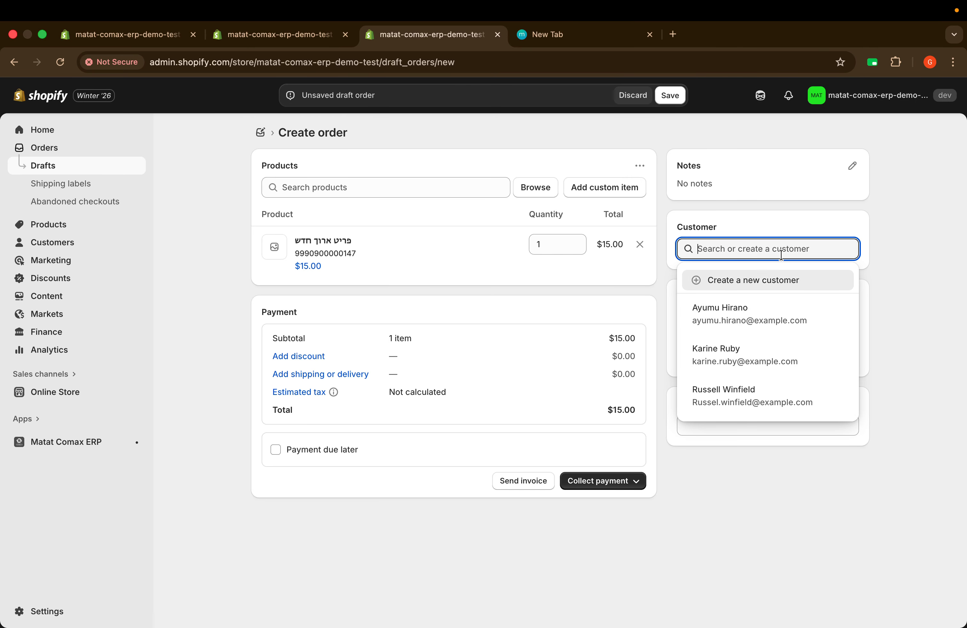
{"action": "left_click", "coordinate": [738, 319]}
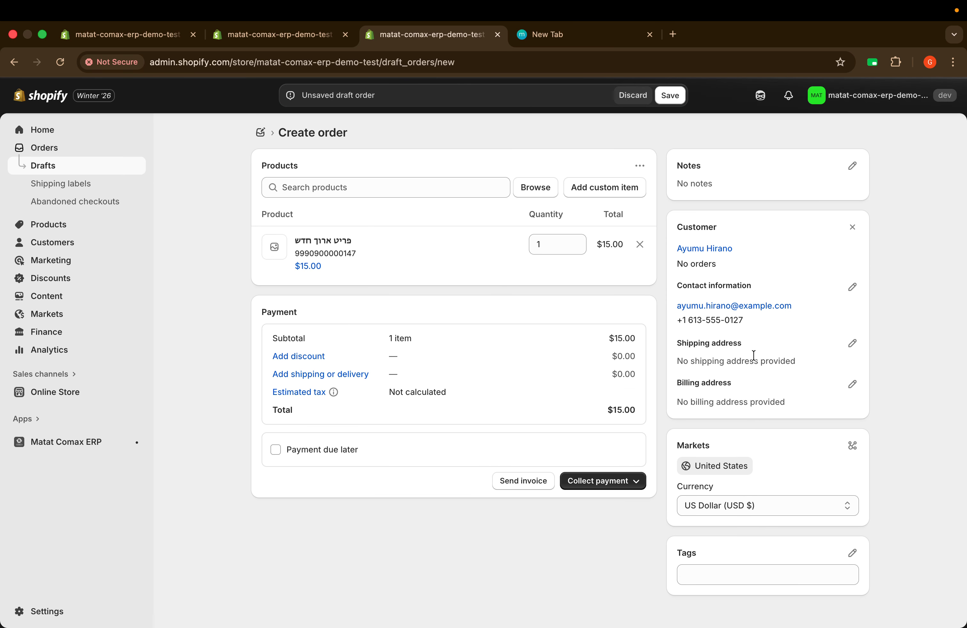
{"action": "left_click", "coordinate": [642, 483]}
{"action": "left_click", "coordinate": [607, 509]}
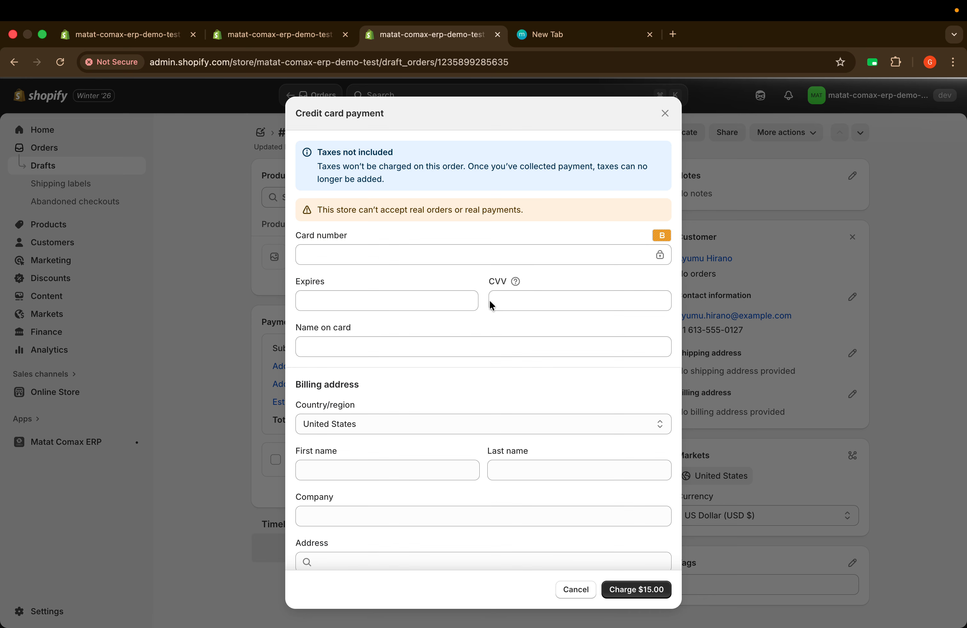
Step: Enter the test card number, expiry date and 'test' as the name on card
{"action": "left_click", "coordinate": [343, 250]}
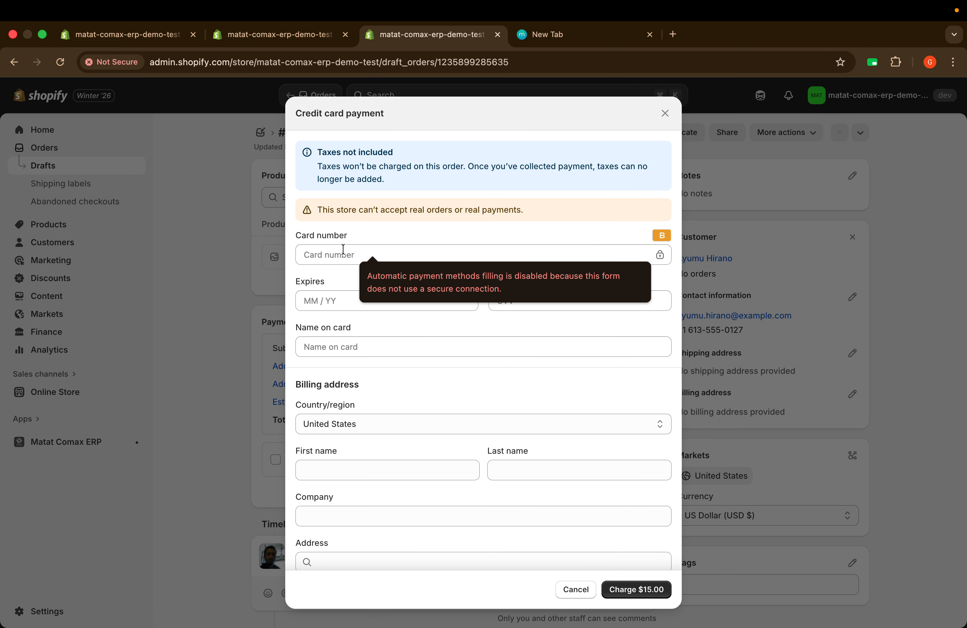
{"action": "type", "text": "1"}
{"action": "left_click", "coordinate": [317, 296]}
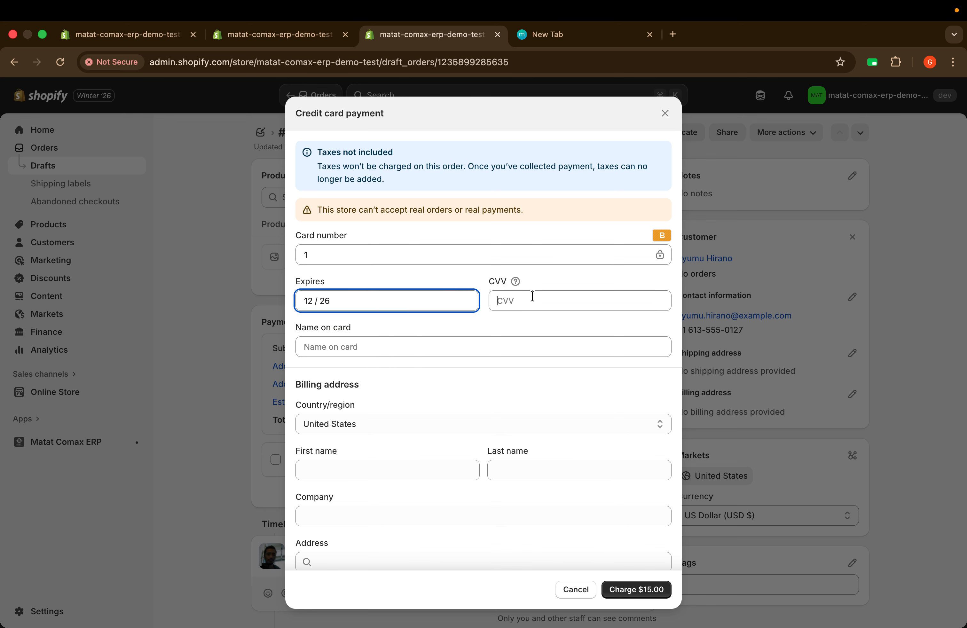
{"action": "left_click", "coordinate": [347, 348]}
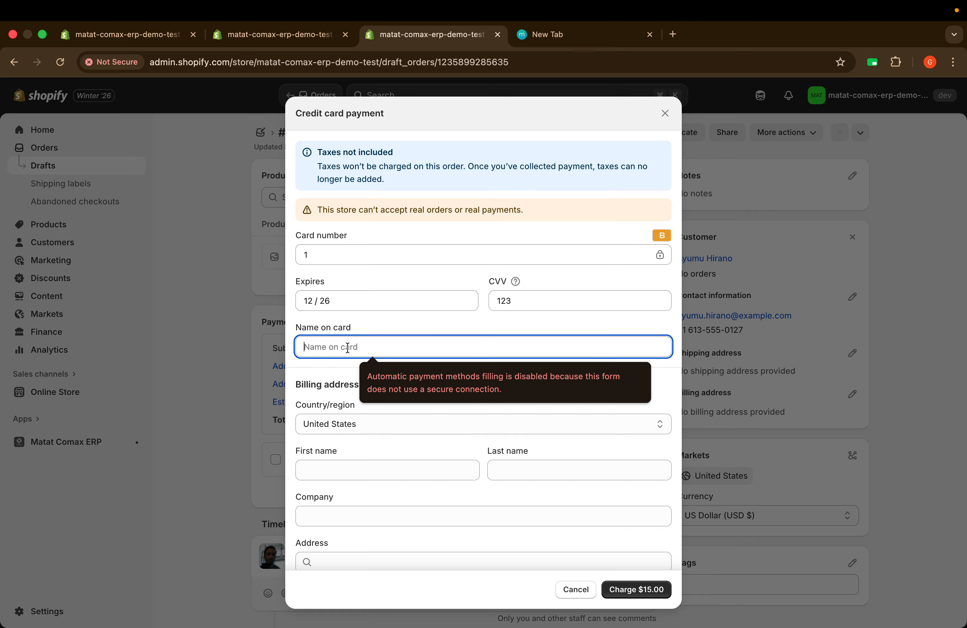
{"action": "type", "text": "test"}
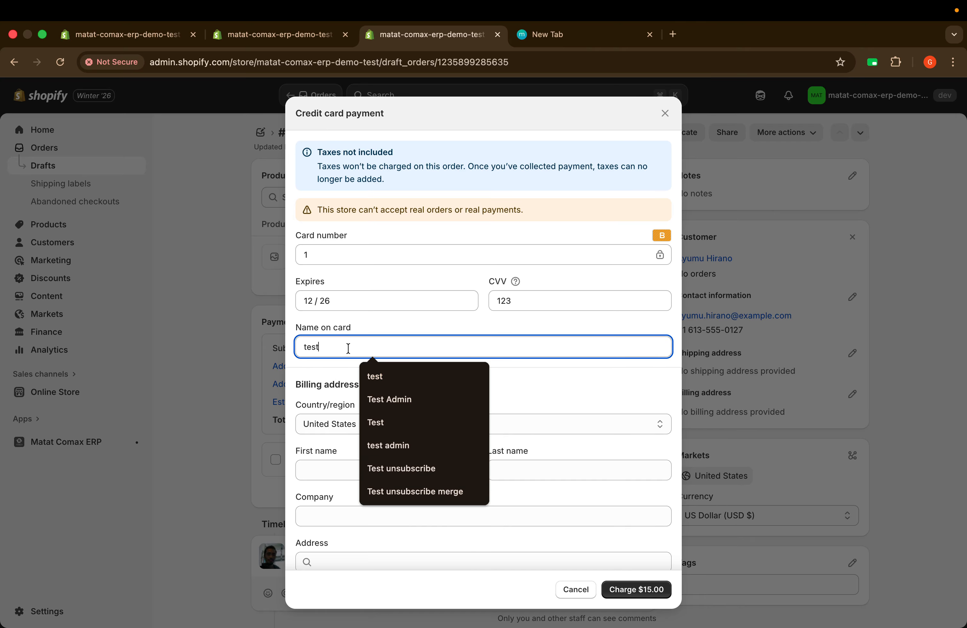
{"action": "left_click", "coordinate": [580, 372]}
Step: Fill the billing address from the suggestion for 'tex' and charge $15.00
{"action": "left_click", "coordinate": [639, 590]}
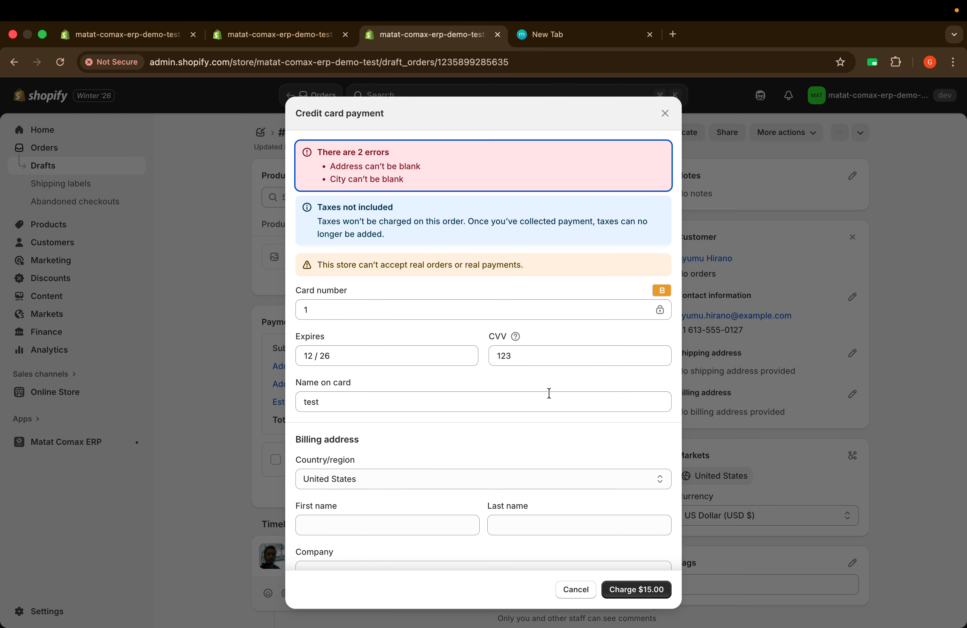
{"action": "scroll", "coordinate": [400, 296], "scroll_direction": "down", "scroll_amount": 7}
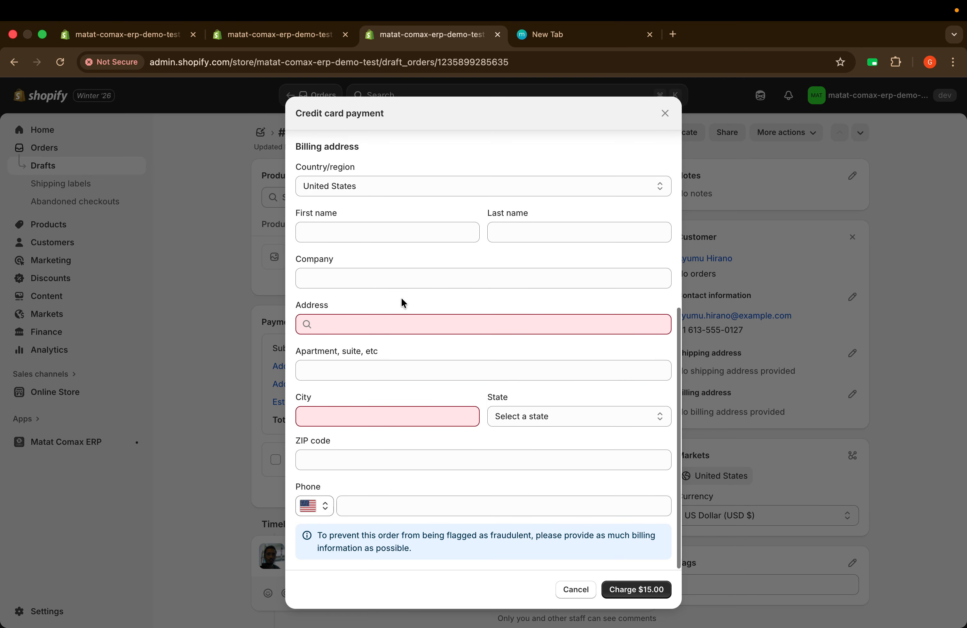
{"action": "left_click", "coordinate": [352, 321]}
{"action": "type", "text": "tex"}
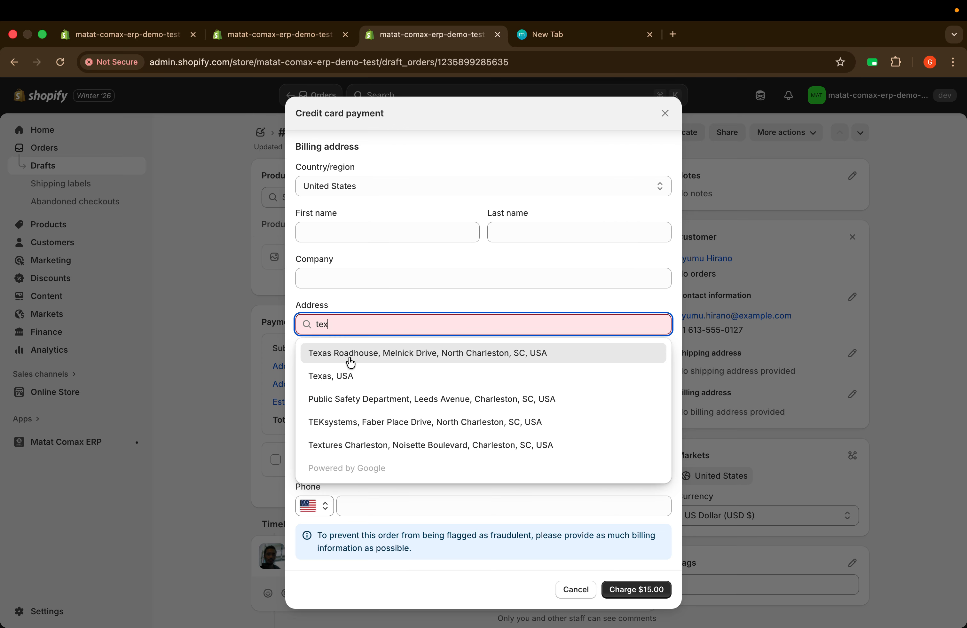
{"action": "left_click", "coordinate": [350, 364]}
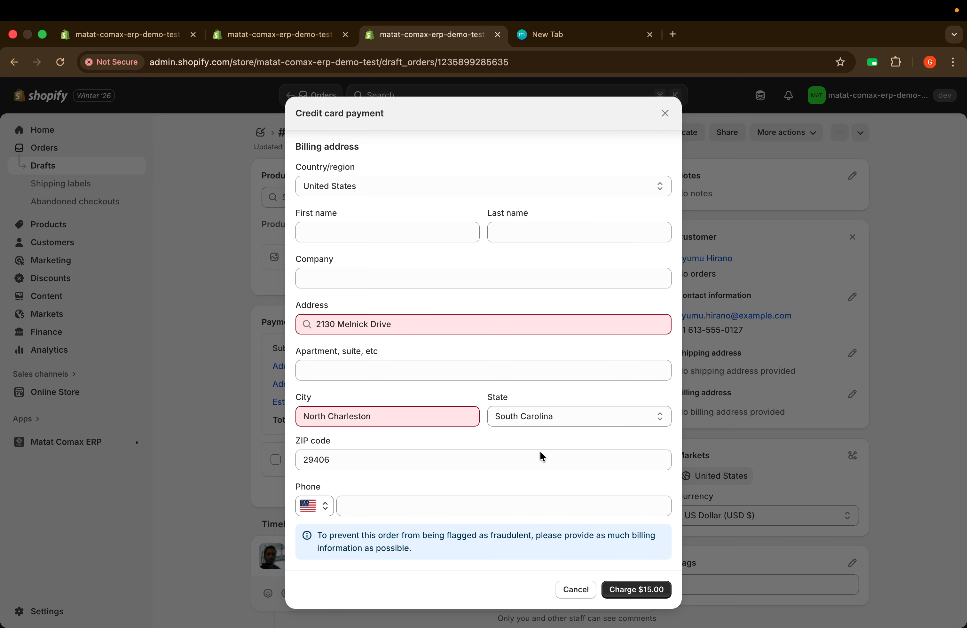
{"action": "left_click", "coordinate": [636, 590]}
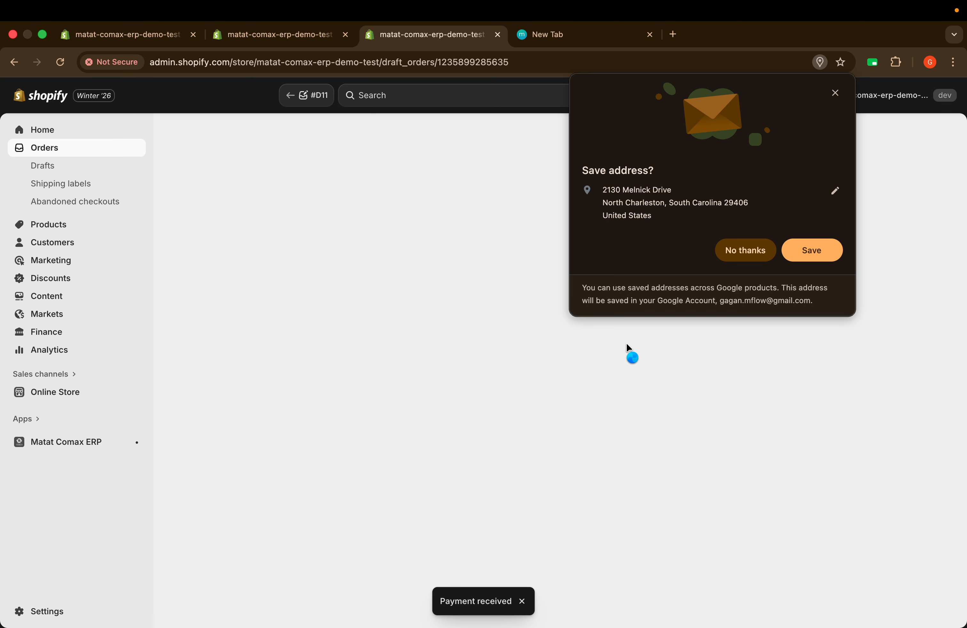
Step: Dismiss the browser's save-address prompt and return to the Comax ERP tab
{"action": "left_click", "coordinate": [836, 93]}
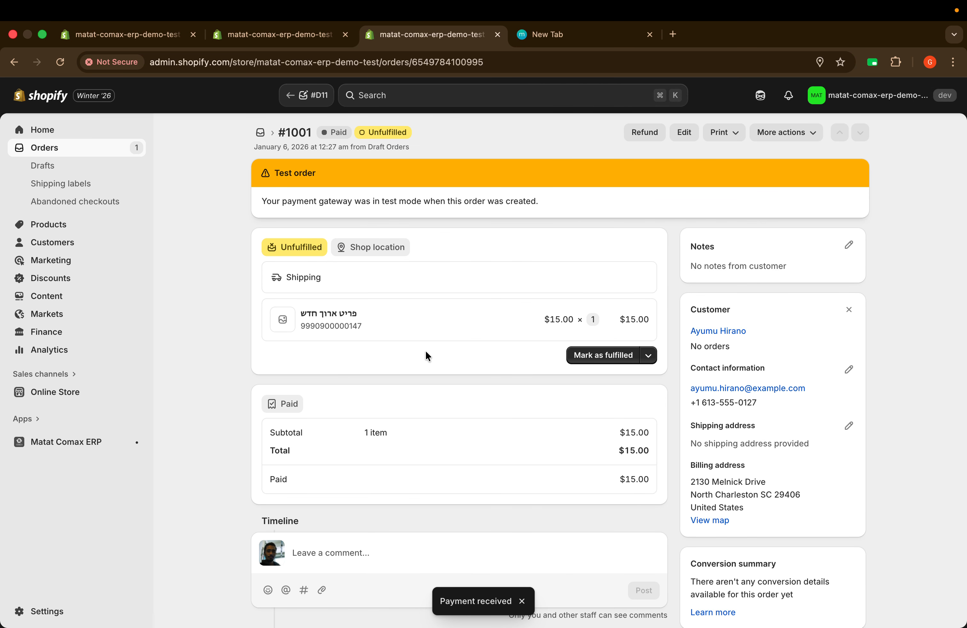
{"action": "scroll", "coordinate": [426, 353], "scroll_direction": "down", "scroll_amount": 5}
{"action": "scroll", "coordinate": [426, 353], "scroll_direction": "up", "scroll_amount": 5}
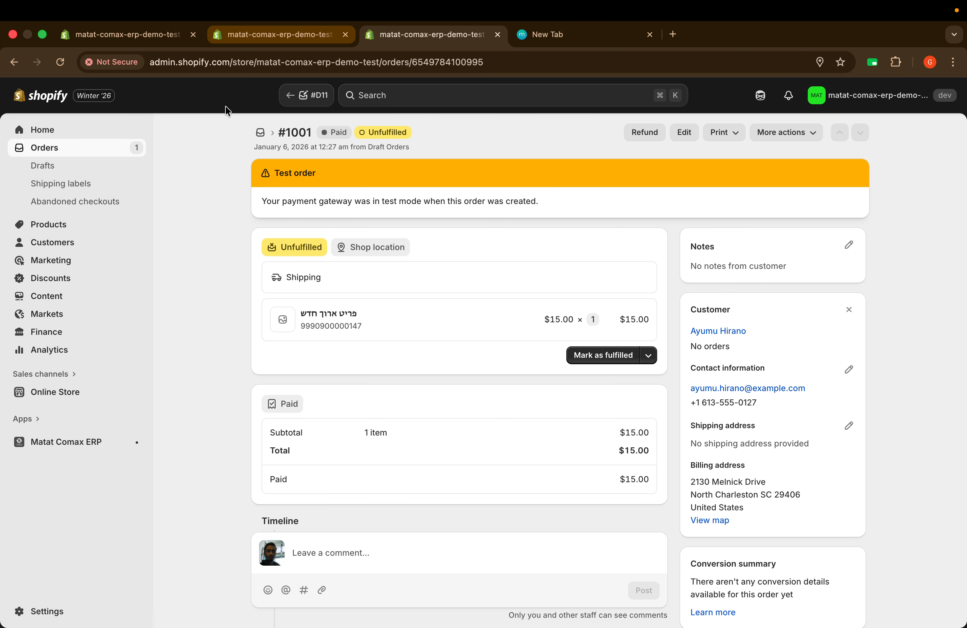
{"action": "left_click", "coordinate": [150, 46]}
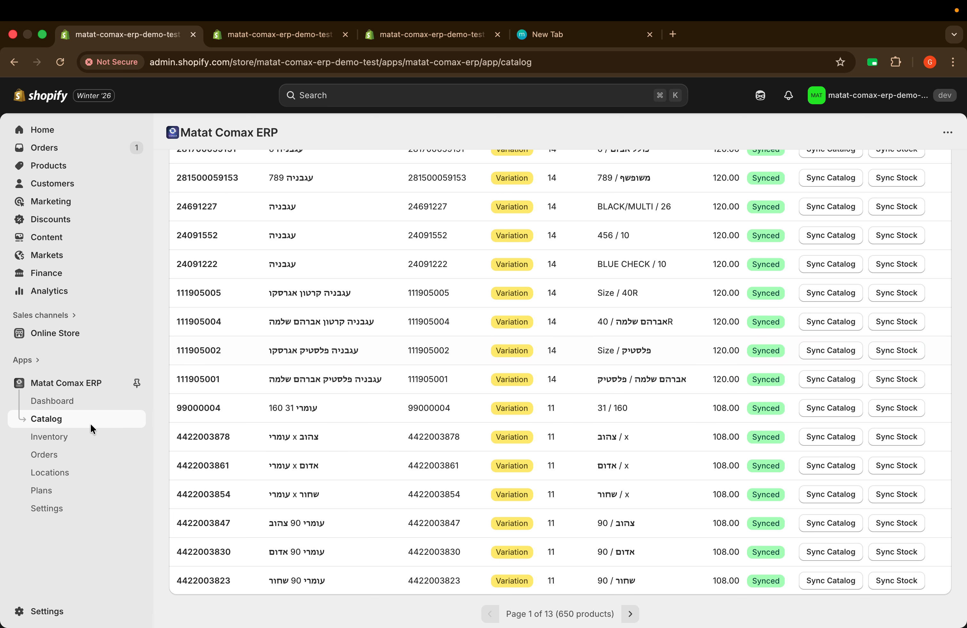
Step: Check the app's Orders list, where order #1001 has no Comax doc number, then go to Settings
{"action": "left_click", "coordinate": [45, 453]}
{"action": "left_click", "coordinate": [47, 459]}
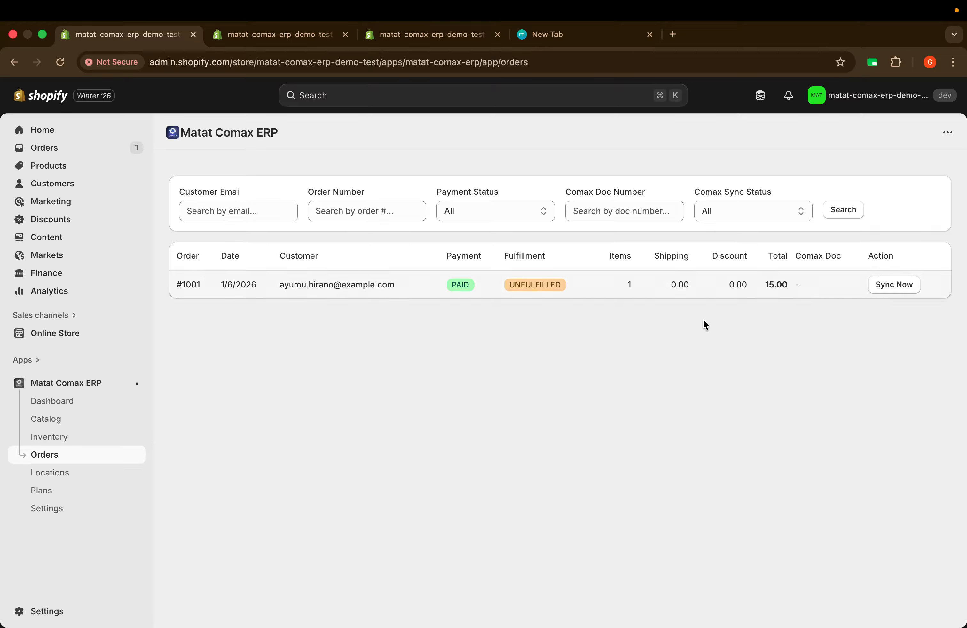
{"action": "left_click", "coordinate": [44, 509]}
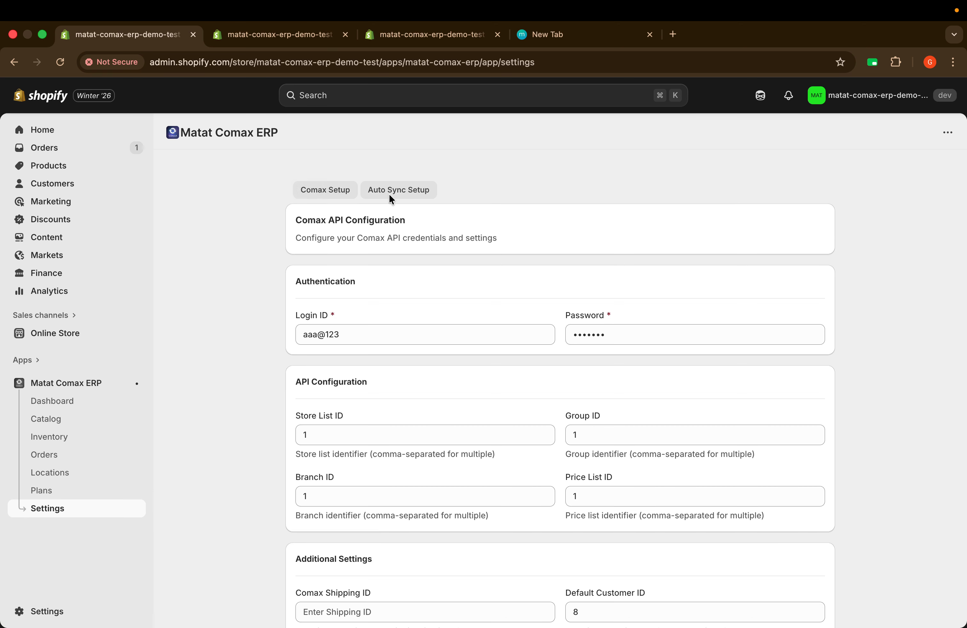
Step: Enable Order Auto-Sync under Auto Sync Setup and return to the app's Orders list
{"action": "left_click", "coordinate": [390, 192]}
{"action": "scroll", "coordinate": [498, 302], "scroll_direction": "down", "scroll_amount": 3}
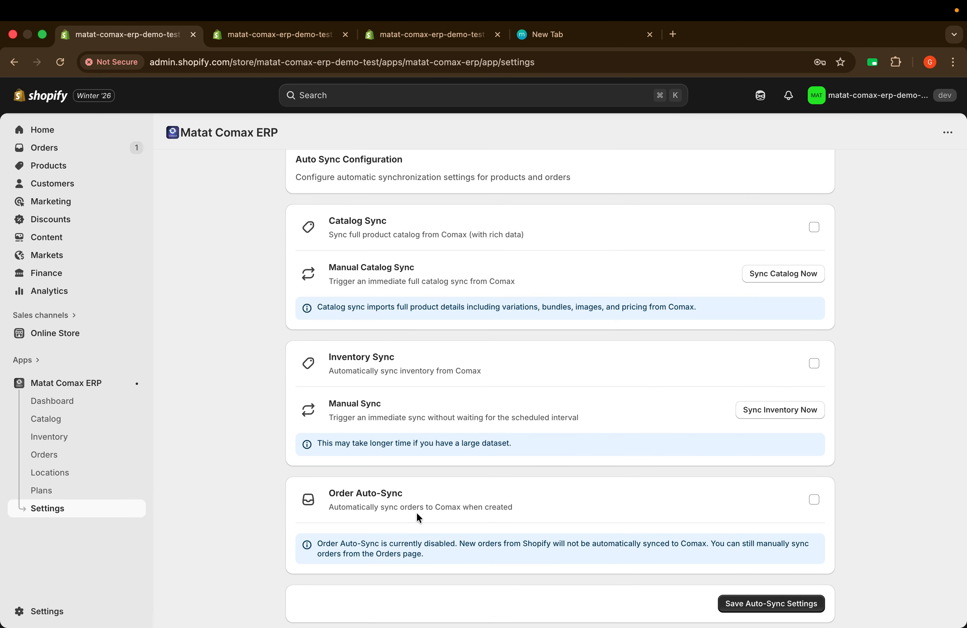
{"action": "left_click_drag", "start_coordinate": [327, 492], "coordinate": [421, 495]}
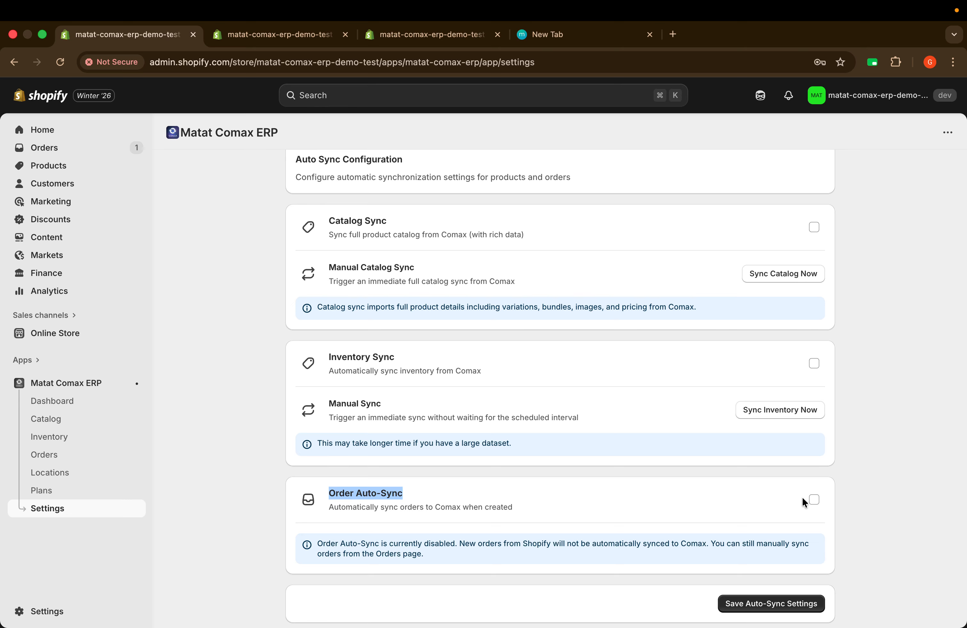
{"action": "left_click", "coordinate": [815, 500]}
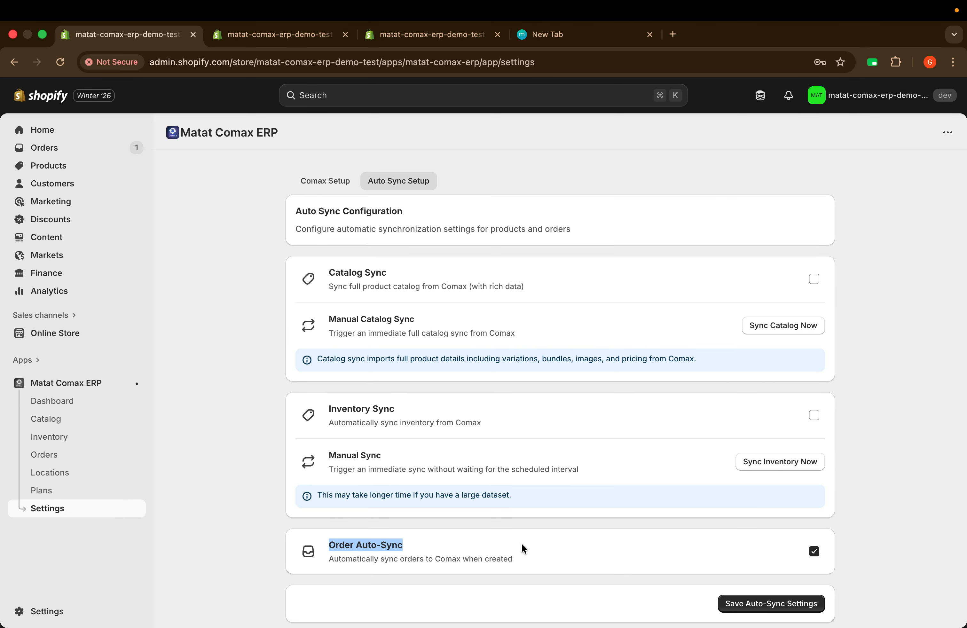
{"action": "left_click", "coordinate": [406, 564]}
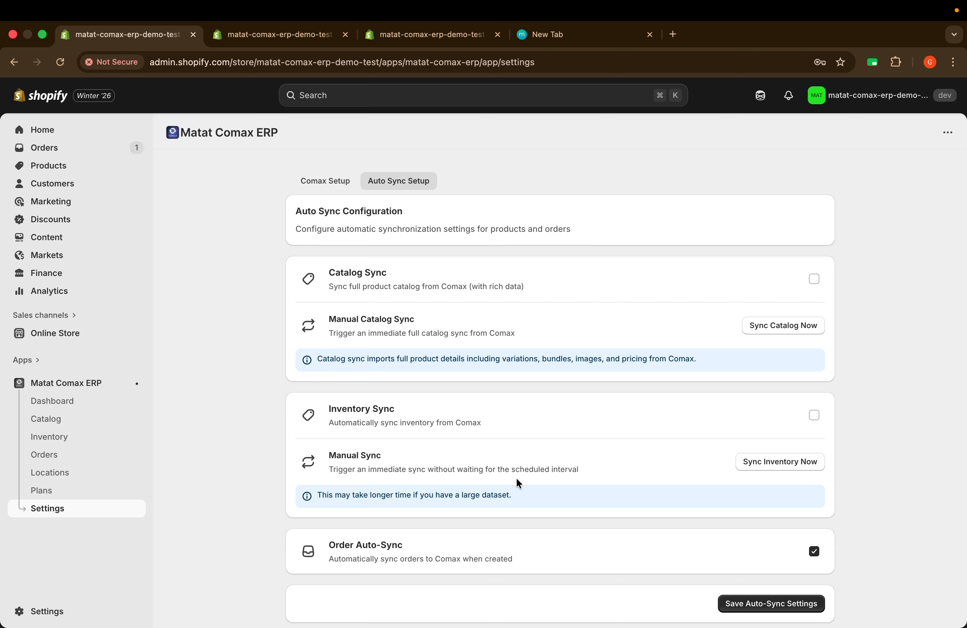
{"action": "left_click", "coordinate": [53, 454]}
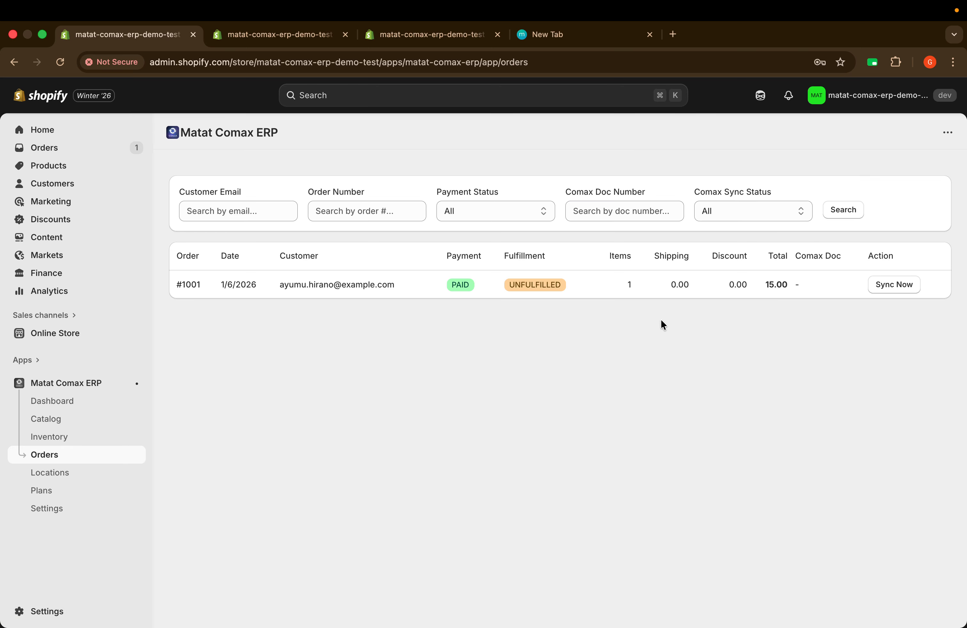
Step: Sync order #1001 to Comax, confirm its doc number 6160010, then go to the Catalog
{"action": "left_click", "coordinate": [900, 286]}
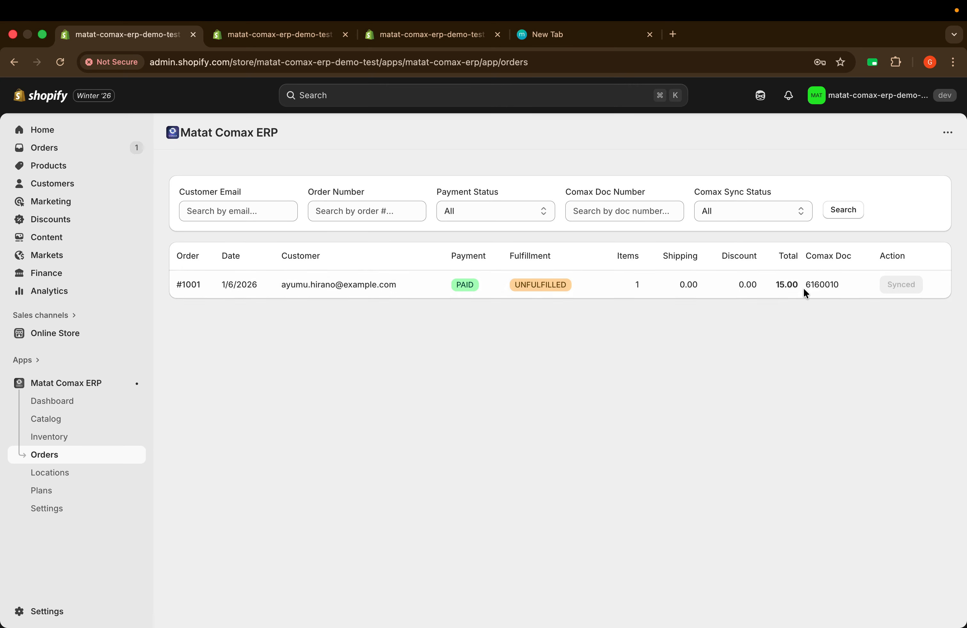
{"action": "left_click", "coordinate": [843, 286]}
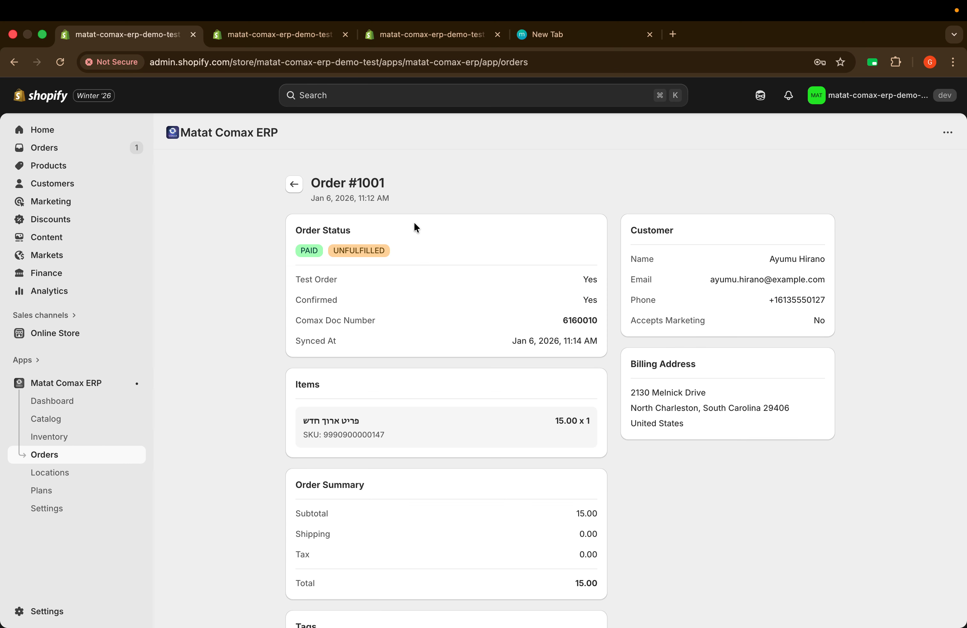
{"action": "scroll", "coordinate": [700, 340], "scroll_direction": "down", "scroll_amount": 2}
{"action": "scroll", "coordinate": [700, 339], "scroll_direction": "up", "scroll_amount": 2}
{"action": "left_click_drag", "start_coordinate": [311, 331], "coordinate": [592, 321]}
{"action": "double_click", "coordinate": [590, 321]}
{"action": "left_click", "coordinate": [301, 187]}
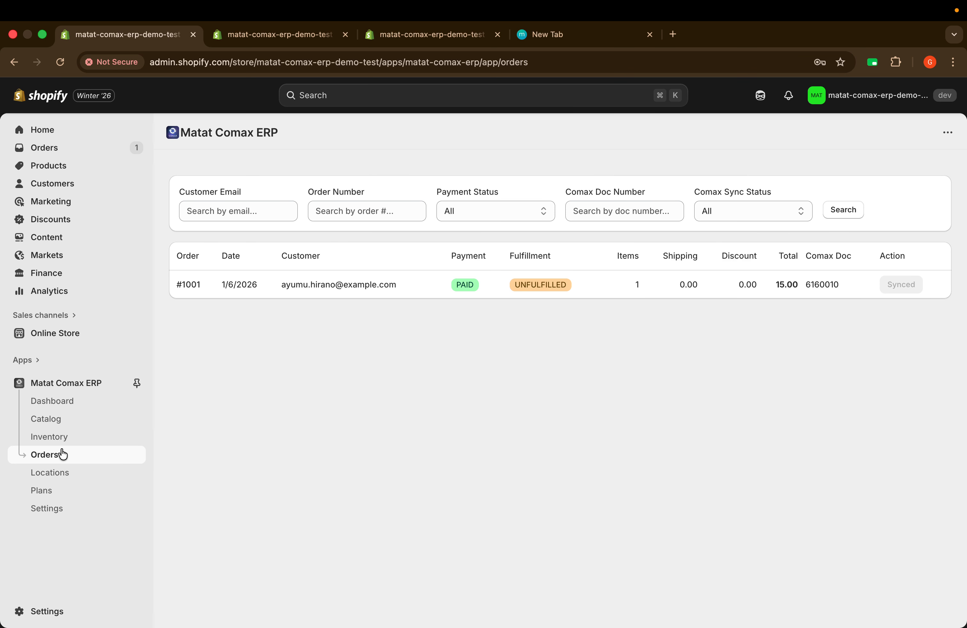
{"action": "left_click", "coordinate": [53, 425]}
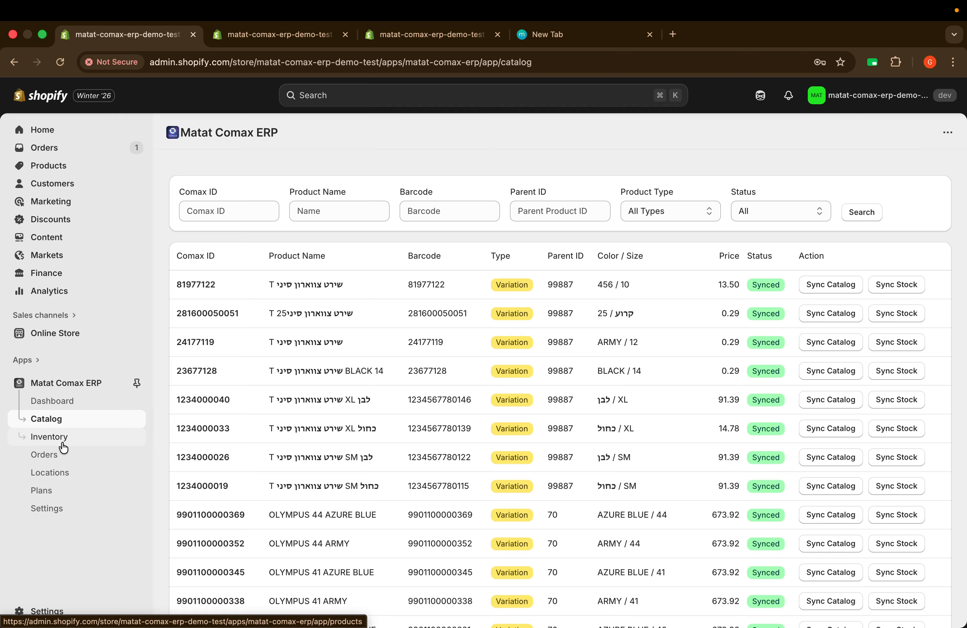
Step: Review product stock and sync statuses in the Inventory list, then go to Settings
{"action": "left_click", "coordinate": [55, 439]}
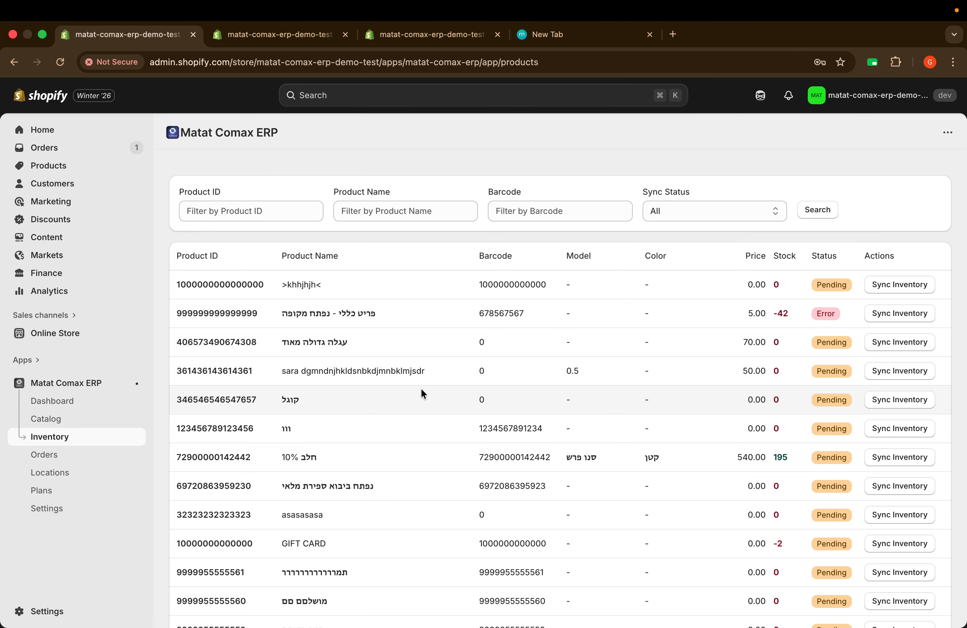
{"action": "scroll", "coordinate": [656, 327], "scroll_direction": "down", "scroll_amount": 1}
{"action": "scroll", "coordinate": [654, 346], "scroll_direction": "down", "scroll_amount": 15}
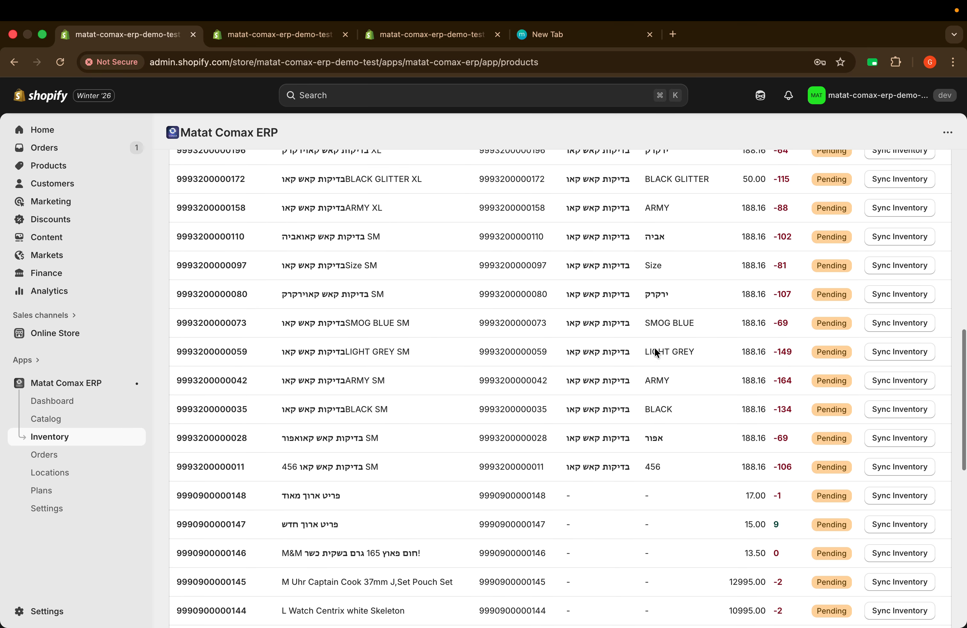
{"action": "scroll", "coordinate": [655, 346], "scroll_direction": "up", "scroll_amount": 15}
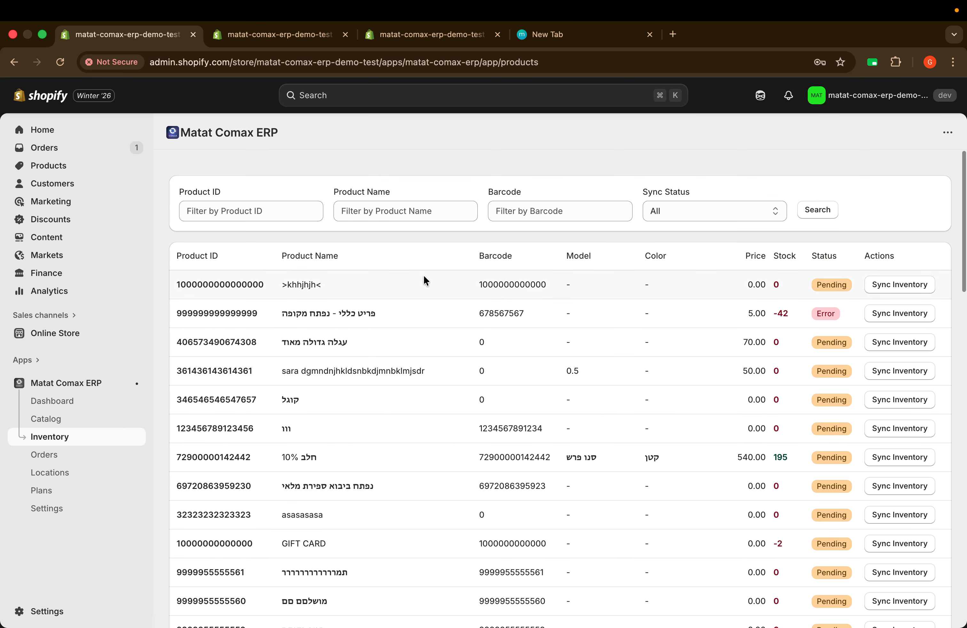
{"action": "left_click", "coordinate": [267, 38]}
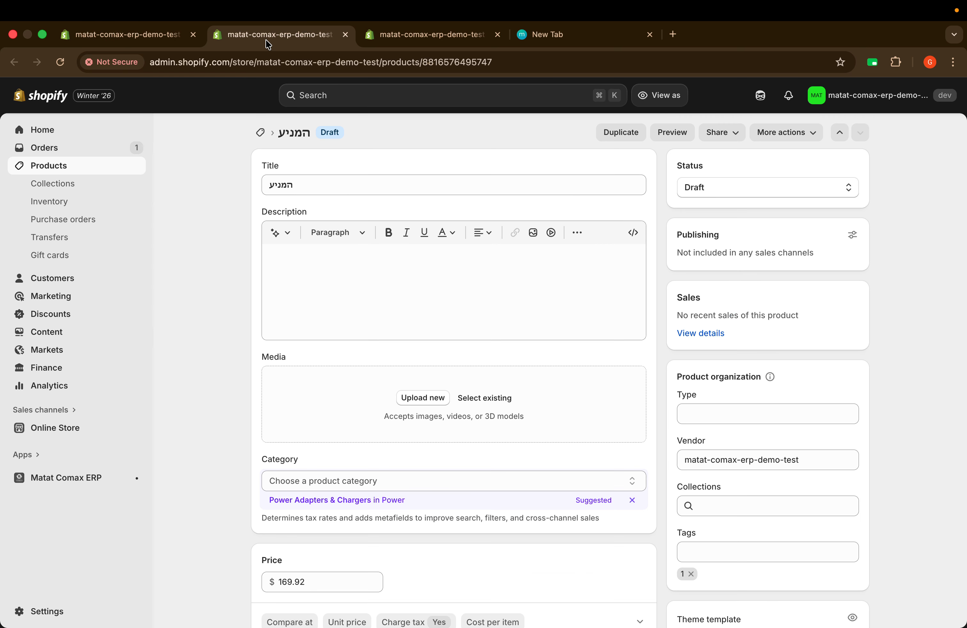
{"action": "left_click", "coordinate": [123, 37]}
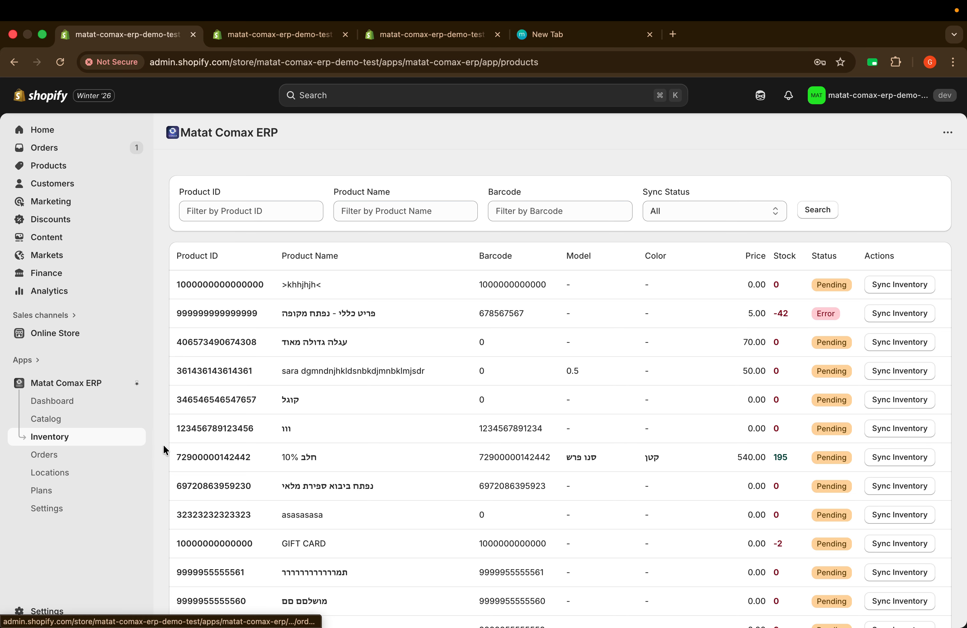
{"action": "left_click", "coordinate": [62, 506]}
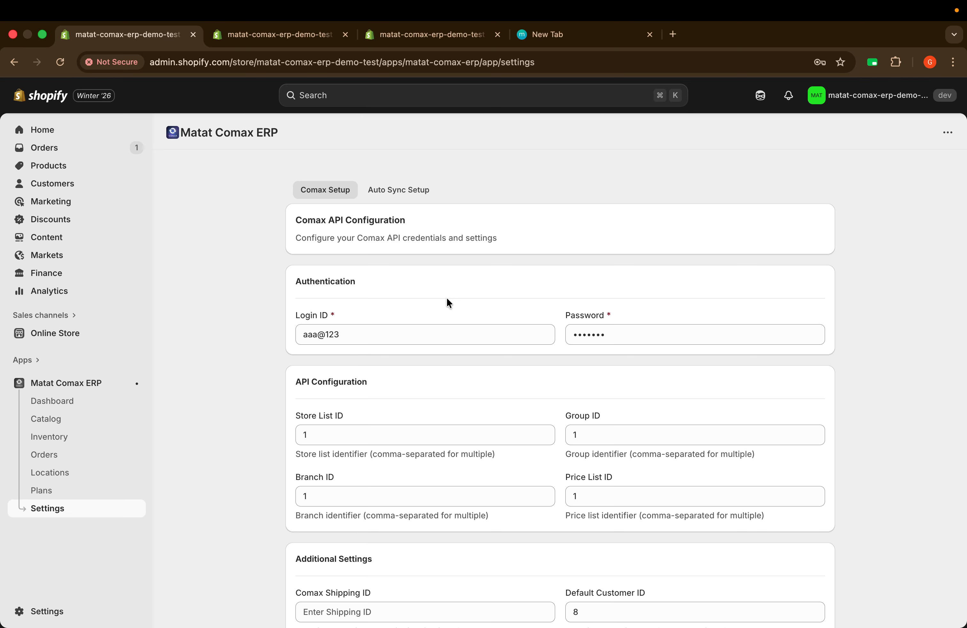
Step: Show the Auto Sync Setup options and check that Catalog, Inventory and Order Auto-Sync are off
{"action": "left_click", "coordinate": [402, 191]}
{"action": "scroll", "coordinate": [538, 285], "scroll_direction": "down", "scroll_amount": 2}
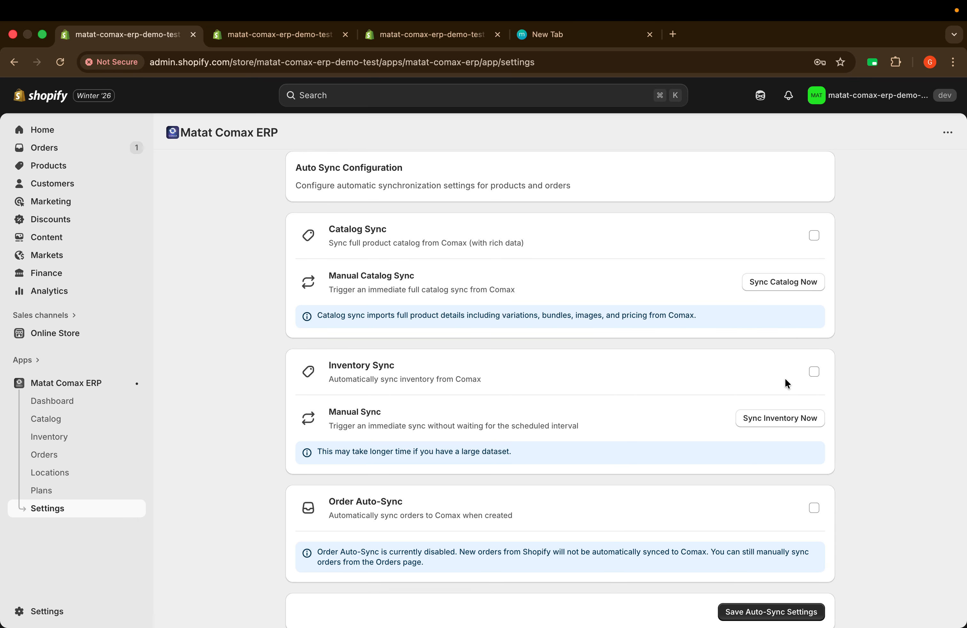
{"action": "scroll", "coordinate": [691, 394], "scroll_direction": "down", "scroll_amount": 1}
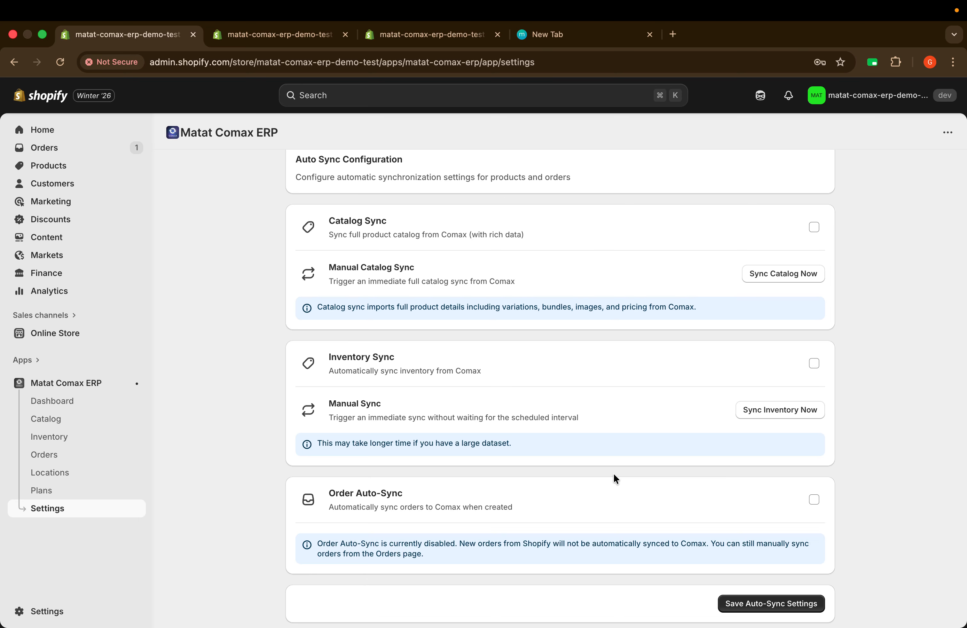
{"action": "scroll", "coordinate": [613, 474], "scroll_direction": "up", "scroll_amount": 3}
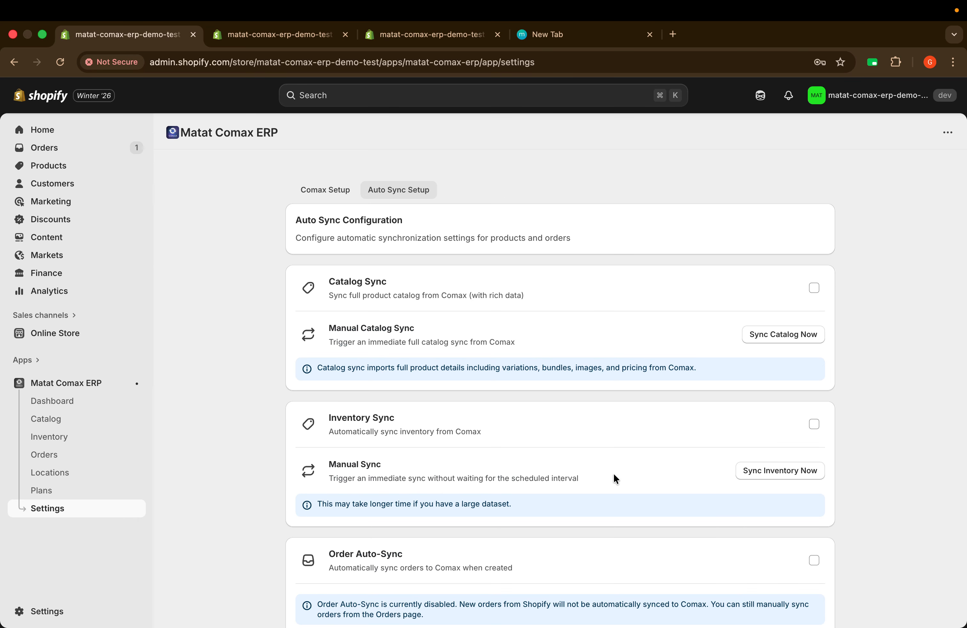